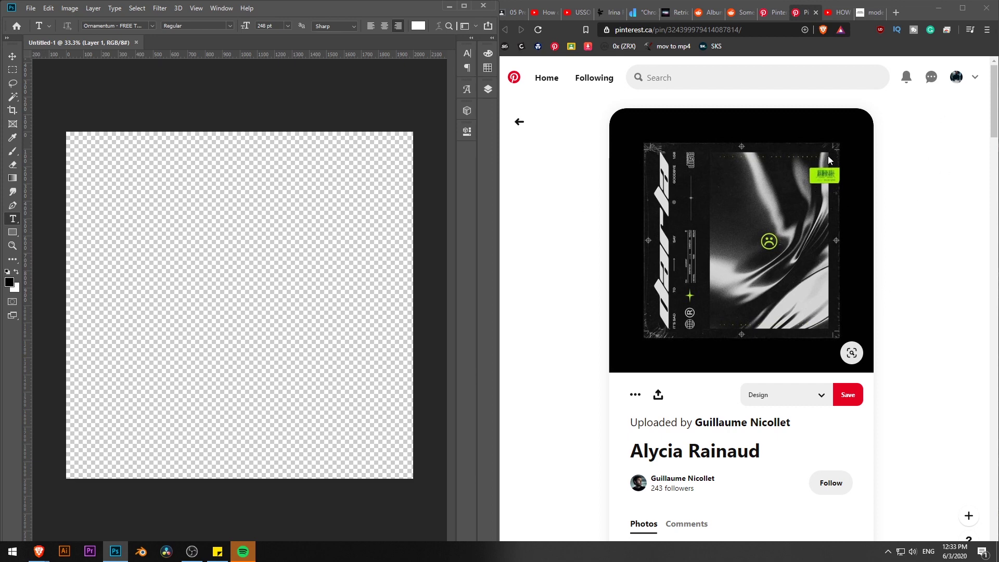
Check the blank document's pixel dimensions and resolution in Image Size, leaving the settings unchanged
{"action": "key", "text": "v"}
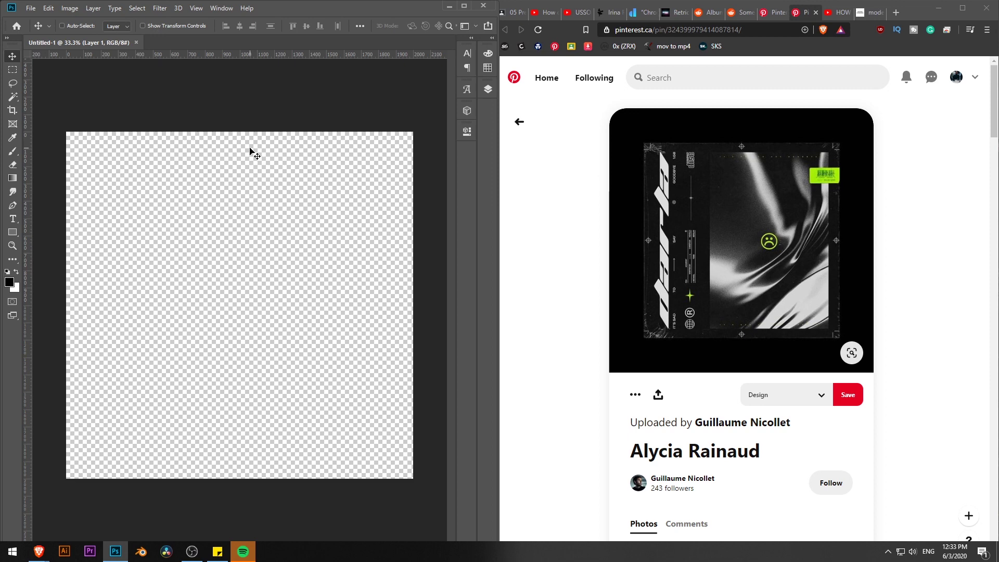
{"action": "key", "text": "ctrl+alt+i"}
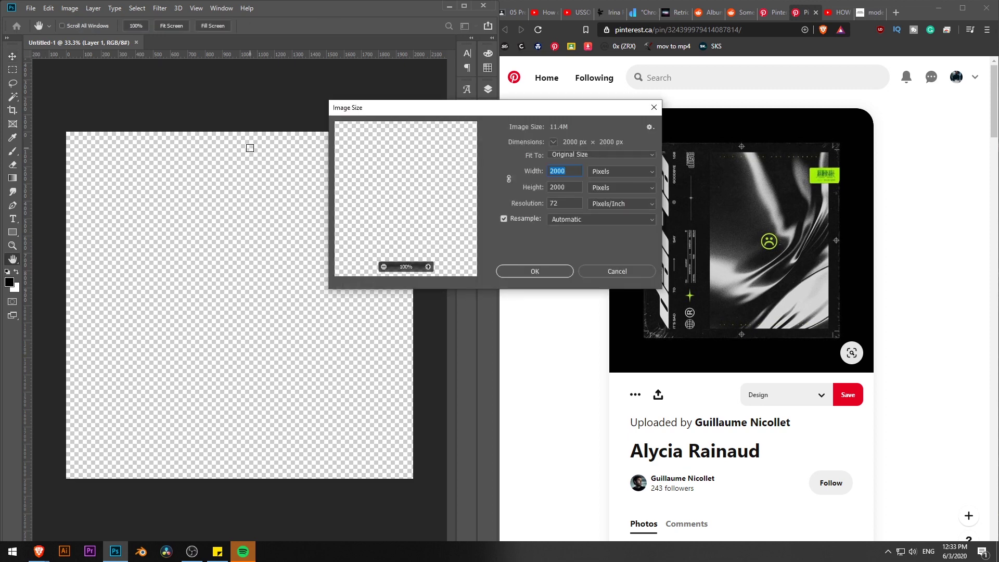
{"action": "key", "text": "Escape"}
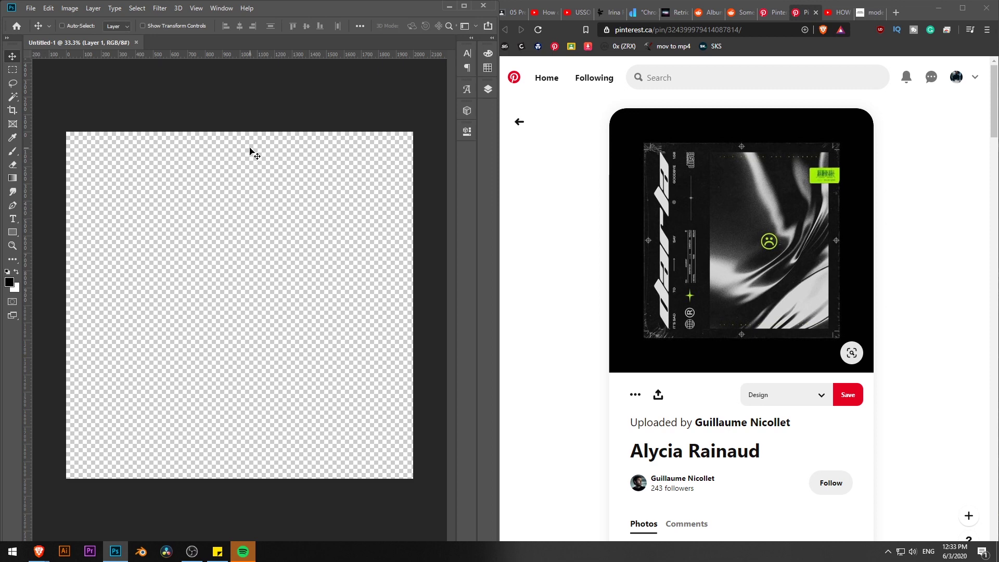
{"action": "key", "text": "ctrl+alt+i"}
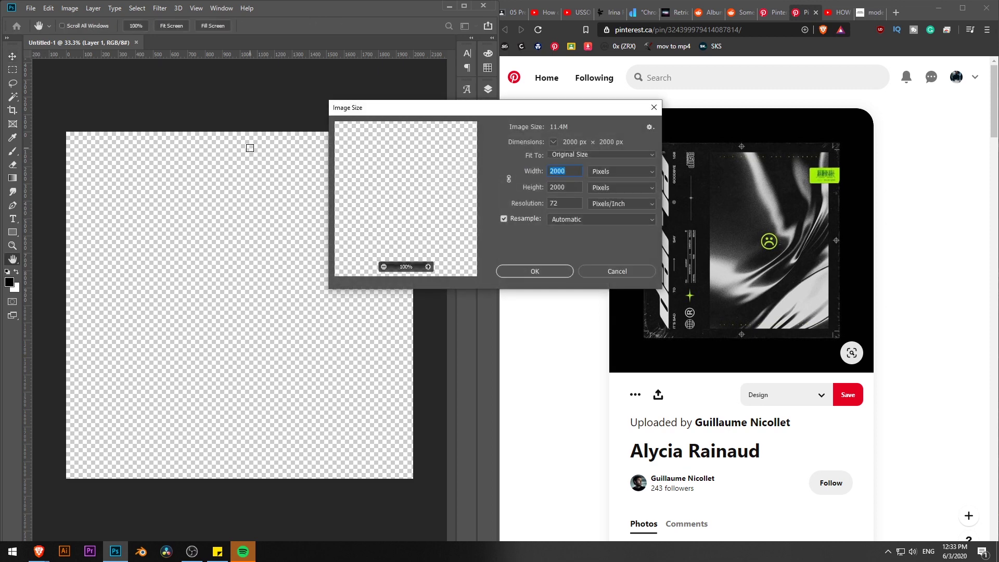
{"action": "left_click_drag", "start_coordinate": [559, 108], "coordinate": [461, 93]}
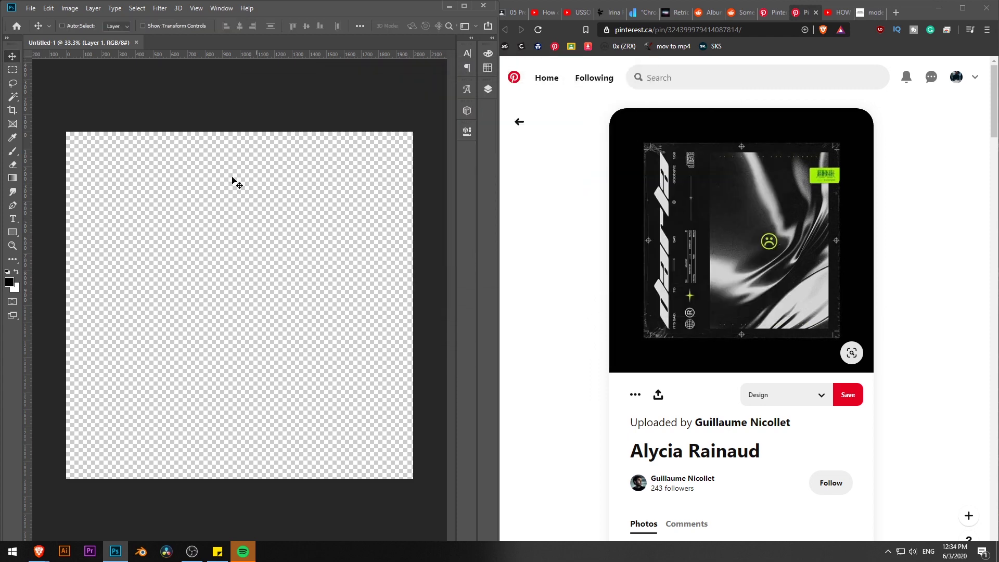
Fill the blank layer with black and add 10% uniform noise to it
{"action": "key", "text": "alt+BackSpace"}
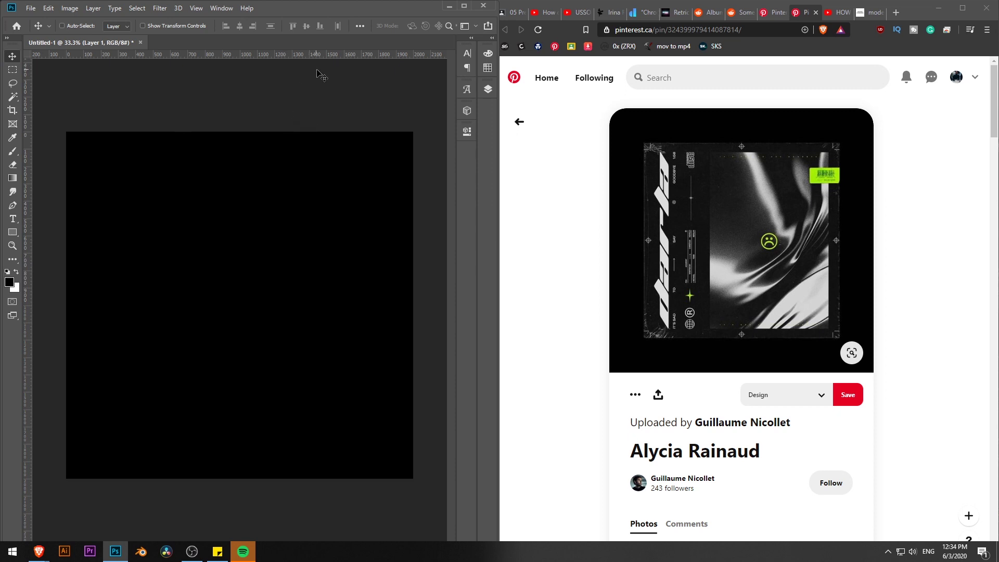
{"action": "left_click", "coordinate": [160, 8]}
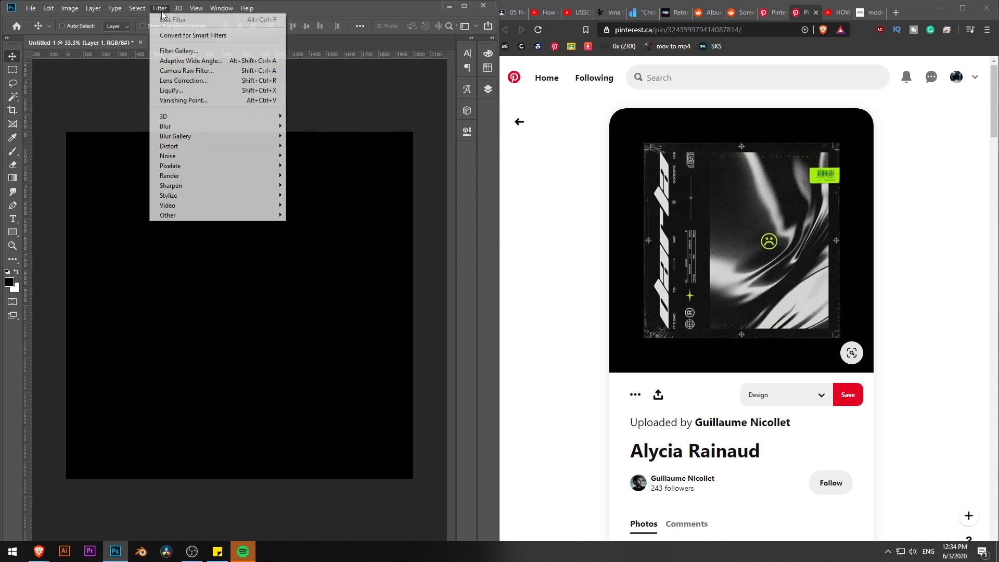
{"action": "mouse_move", "coordinate": [236, 157]}
{"action": "left_click", "coordinate": [302, 157]}
{"action": "left_click_drag", "start_coordinate": [501, 96], "coordinate": [557, 96]}
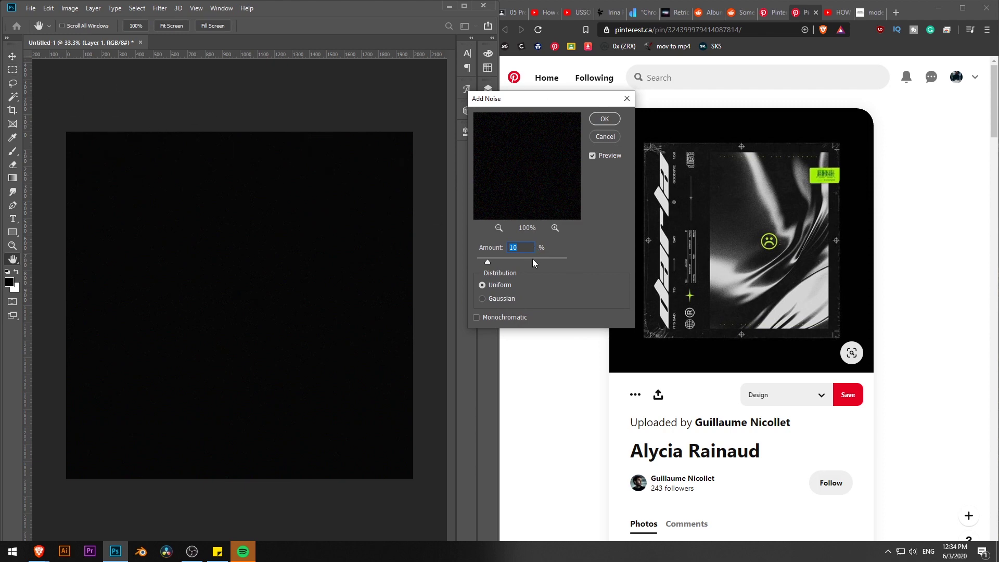
{"action": "type", "text": "12"}
{"action": "key", "text": "BackSpace"}
{"action": "type", "text": "0"}
{"action": "key", "text": "Return"}
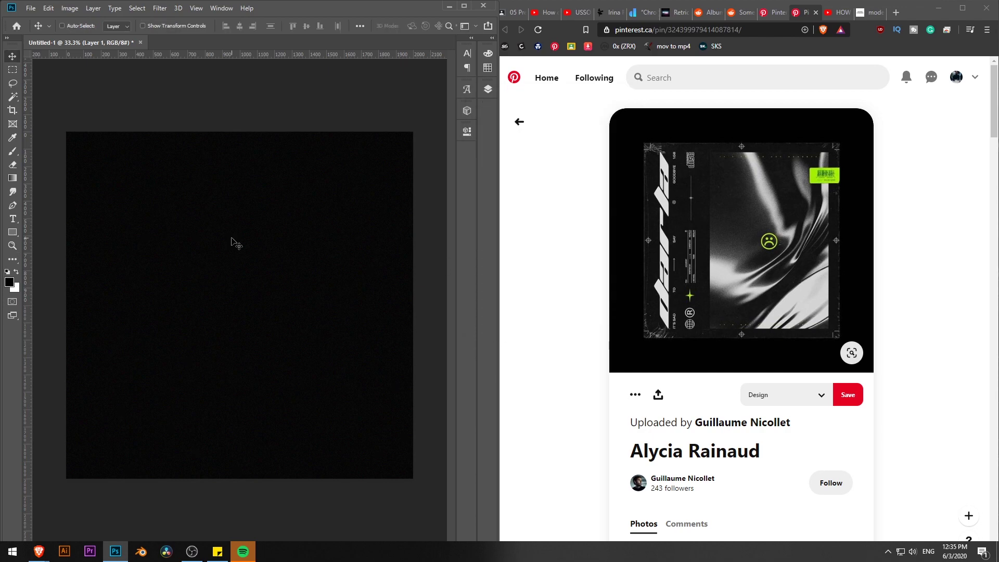
Put a small CD-AUDIO_logo near the canvas's lower-right corner and give it a white Color Overlay
{"action": "key", "text": "ctrl"}
{"action": "left_click_drag", "start_coordinate": [332, 206], "coordinate": [351, 199]}
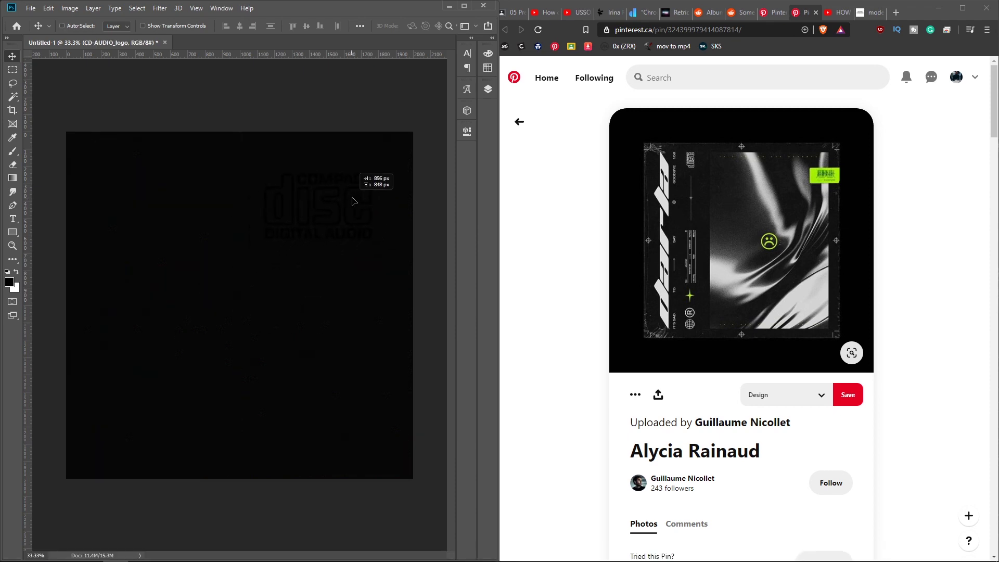
{"action": "left_click", "coordinate": [487, 89]}
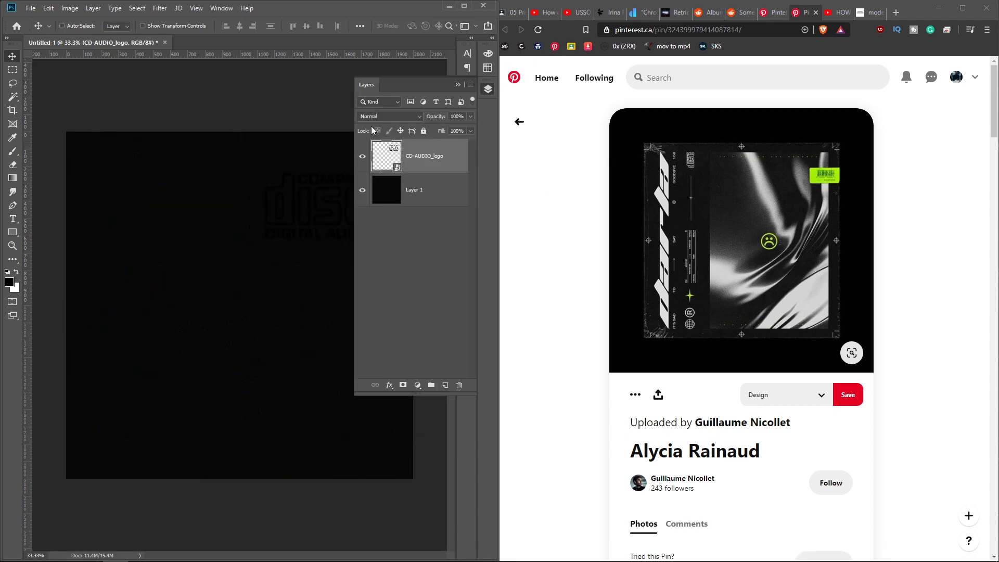
{"action": "double_click", "coordinate": [453, 152]}
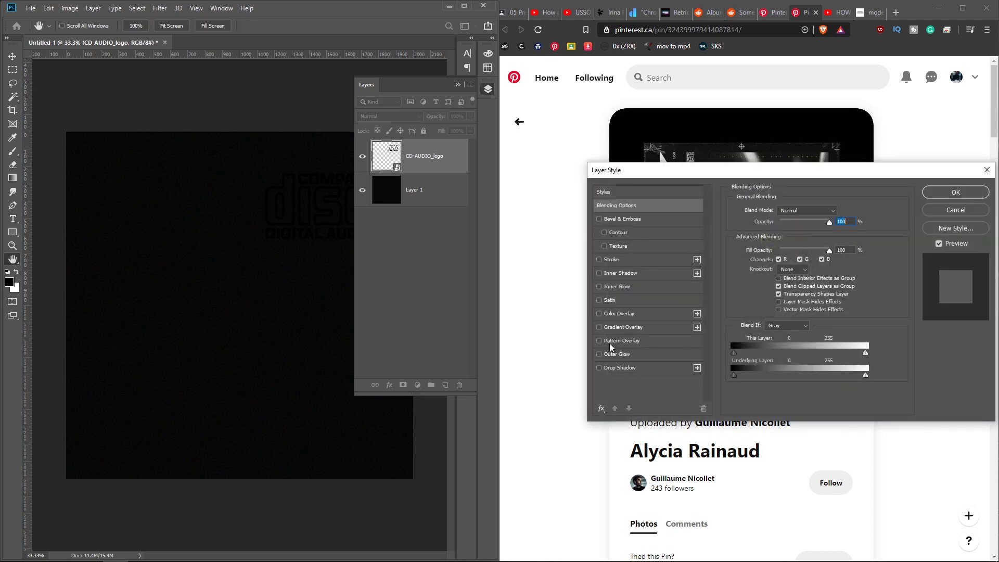
{"action": "left_click", "coordinate": [600, 314]}
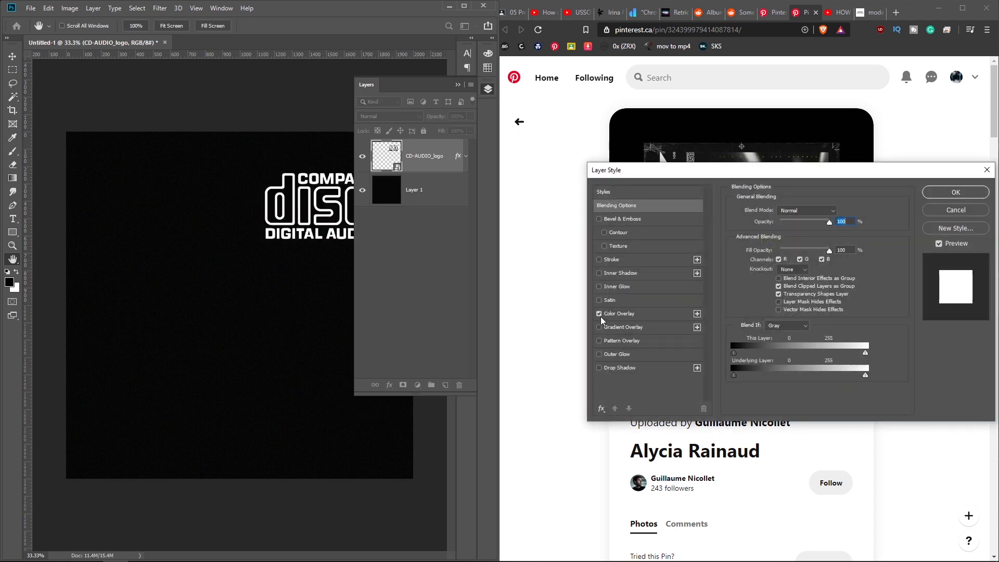
{"action": "left_click", "coordinate": [963, 196]}
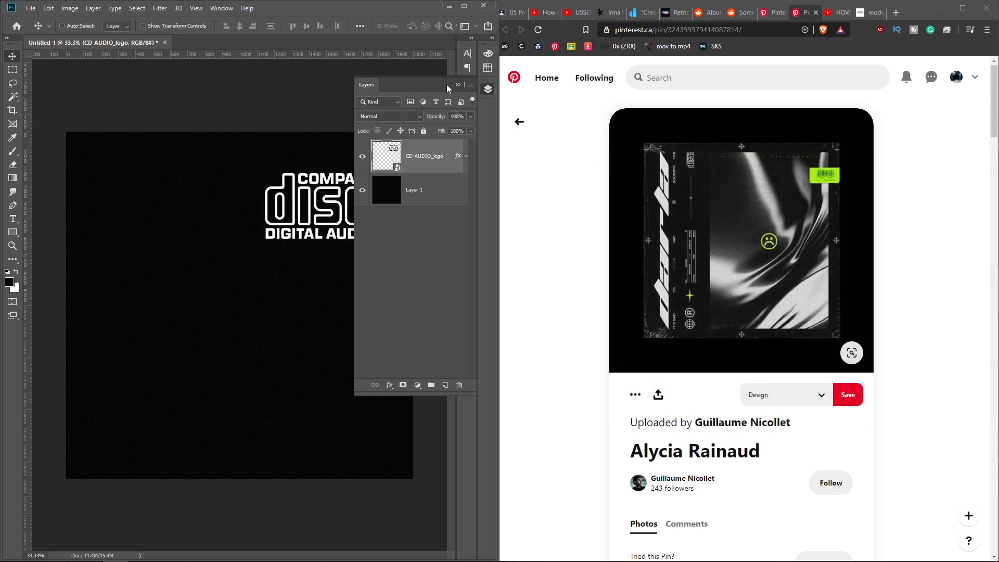
{"action": "left_click", "coordinate": [457, 85]}
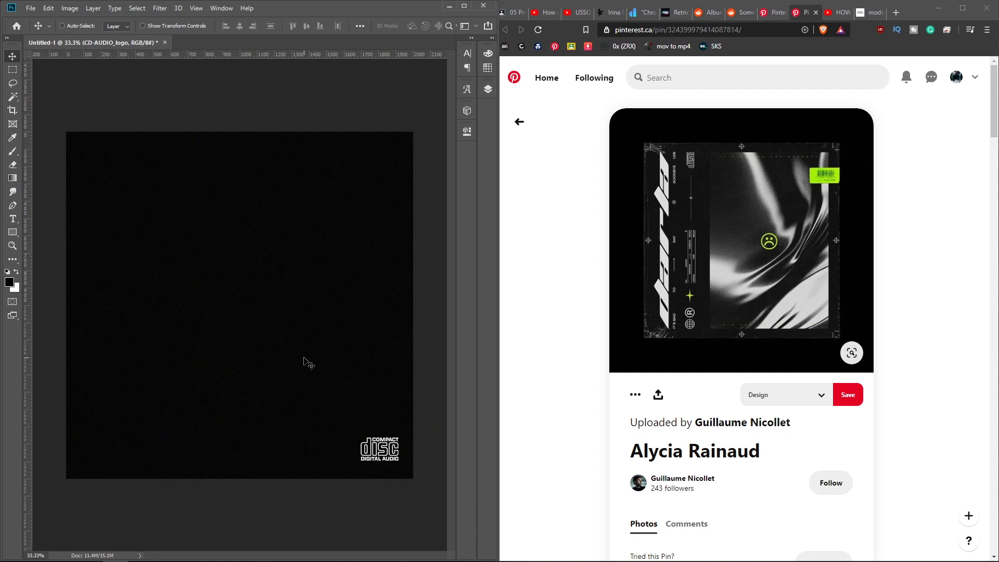
Place the tumblr_ptgiedX9j91xyxo79o1_1280 image as embedded and rasterize it to remove its white background
{"action": "key", "text": "ctrl+shift+p"}
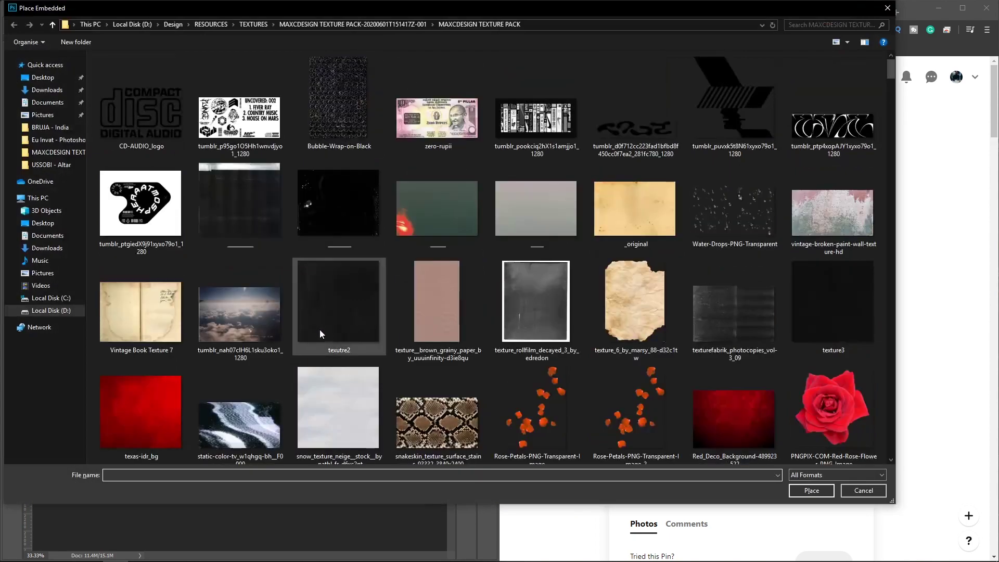
{"action": "left_click", "coordinate": [162, 220]}
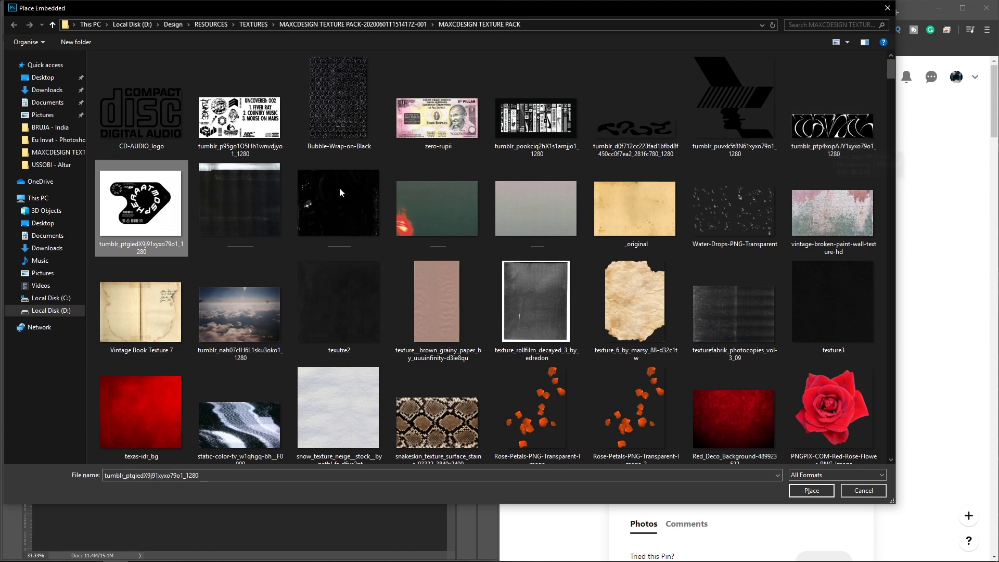
{"action": "left_click", "coordinate": [214, 207]}
{"action": "left_click", "coordinate": [135, 226]}
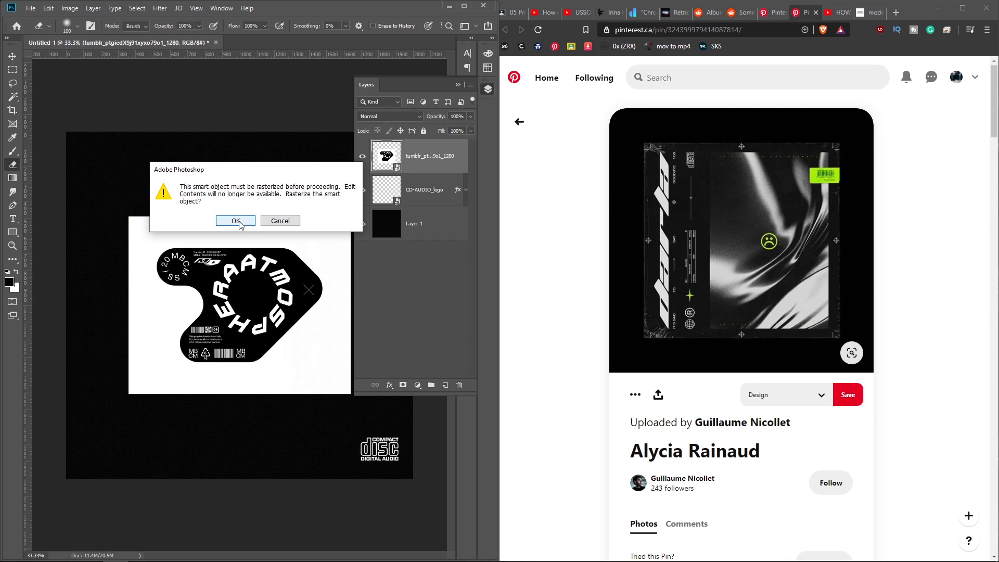
{"action": "left_click", "coordinate": [237, 222]}
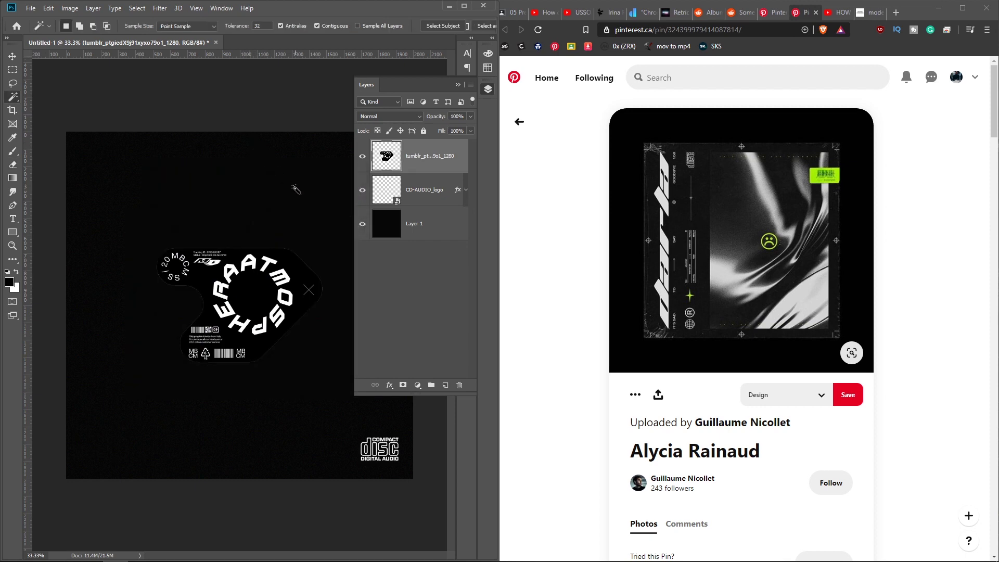
{"action": "key", "text": "Return"}
Set the circular-lettering graphic layer's blend mode to Linear Dodge (Add)
{"action": "left_click", "coordinate": [413, 118]}
{"action": "left_click", "coordinate": [414, 117]}
{"action": "scroll", "coordinate": [413, 118], "scroll_direction": "down", "scroll_amount": 3}
{"action": "scroll", "coordinate": [413, 117], "scroll_direction": "down", "scroll_amount": 4}
{"action": "scroll", "coordinate": [413, 118], "scroll_direction": "down", "scroll_amount": 7}
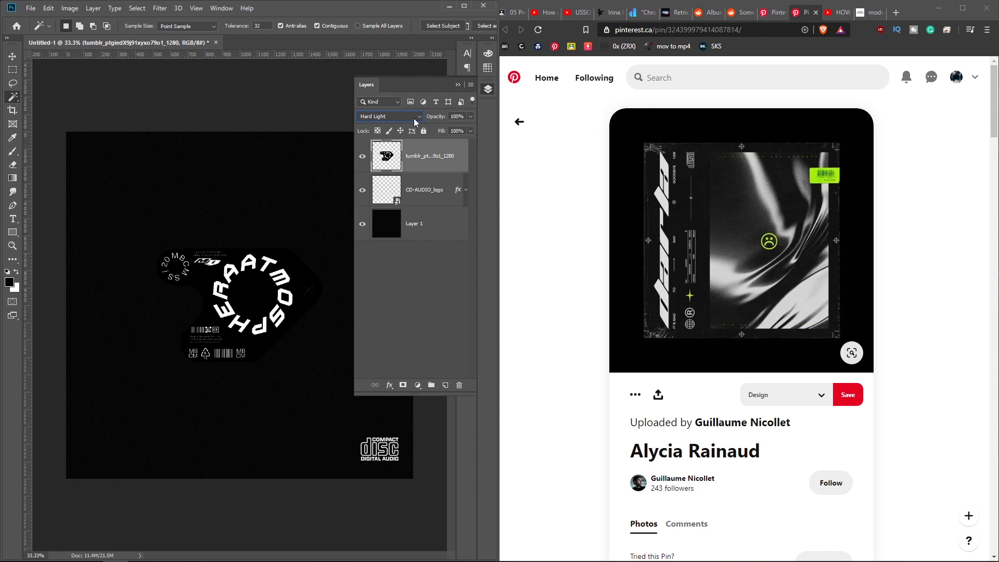
{"action": "scroll", "coordinate": [413, 117], "scroll_direction": "up", "scroll_amount": 4}
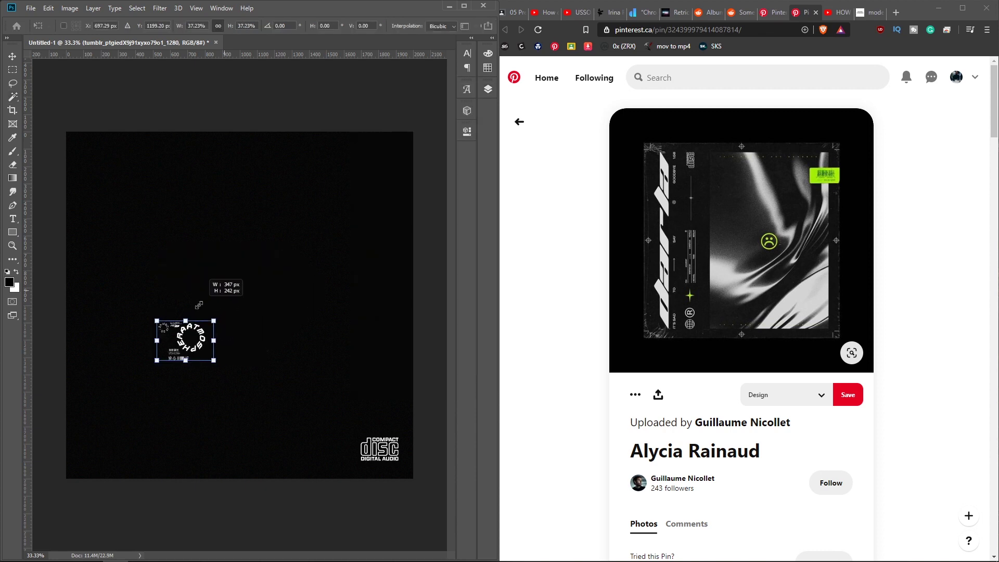
Scale the circular-lettering graphic proportionally down to about 33.6%
{"action": "left_click_drag", "start_coordinate": [200, 304], "coordinate": [197, 306]}
{"action": "right_click", "coordinate": [197, 306]}
{"action": "left_click", "coordinate": [194, 318]}
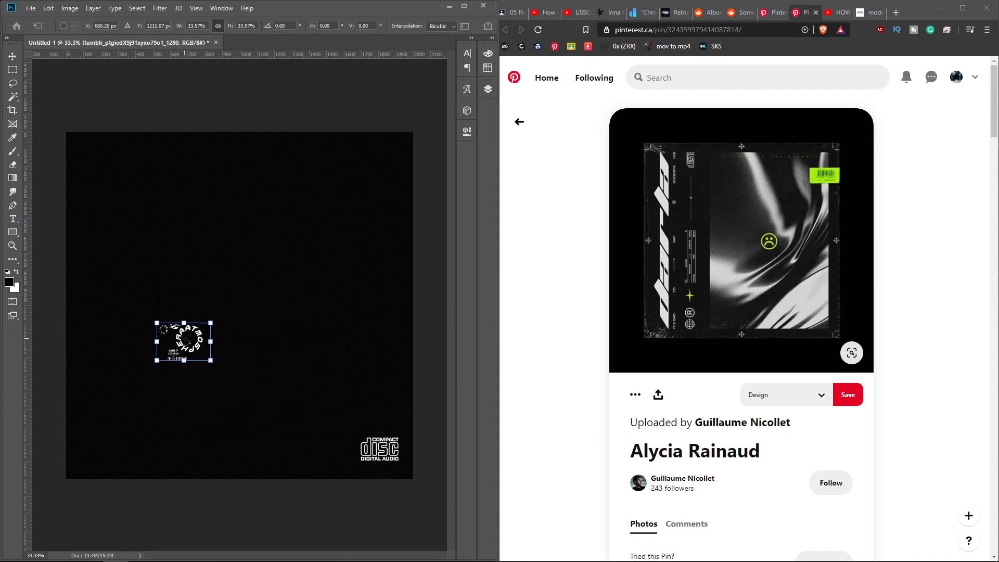
{"action": "key", "text": "Return"}
Move the circular-lettering graphic just left of the compact disc logo near the canvas's bottom edge
{"action": "left_click_drag", "start_coordinate": [186, 342], "coordinate": [371, 445]}
{"action": "scroll", "coordinate": [371, 446], "scroll_direction": "up", "scroll_amount": 8}
{"action": "left_click_drag", "start_coordinate": [343, 343], "coordinate": [224, 199]}
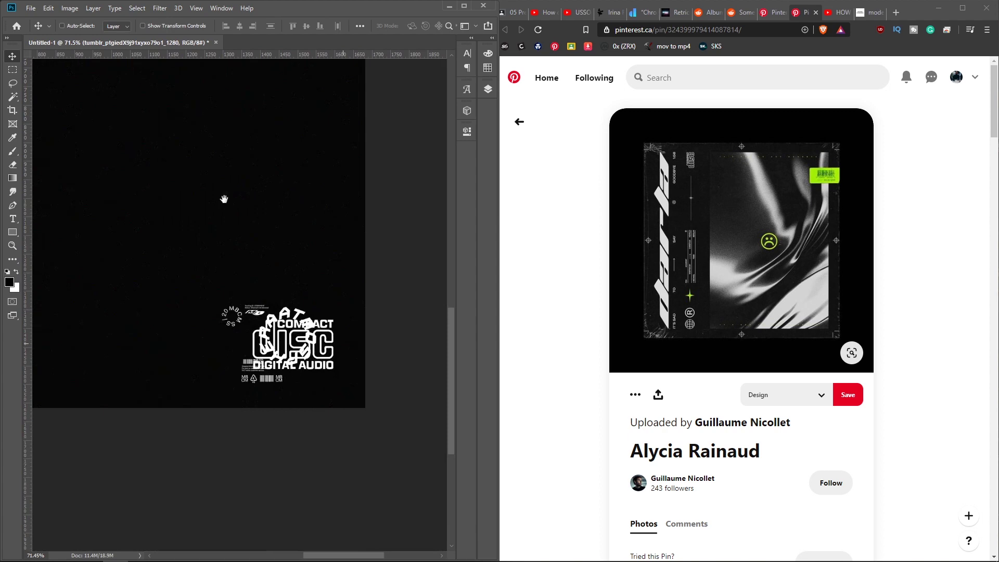
{"action": "left_click_drag", "start_coordinate": [280, 356], "coordinate": [195, 350]}
{"action": "key", "text": "ctrl+0"}
{"action": "key", "text": "F7"}
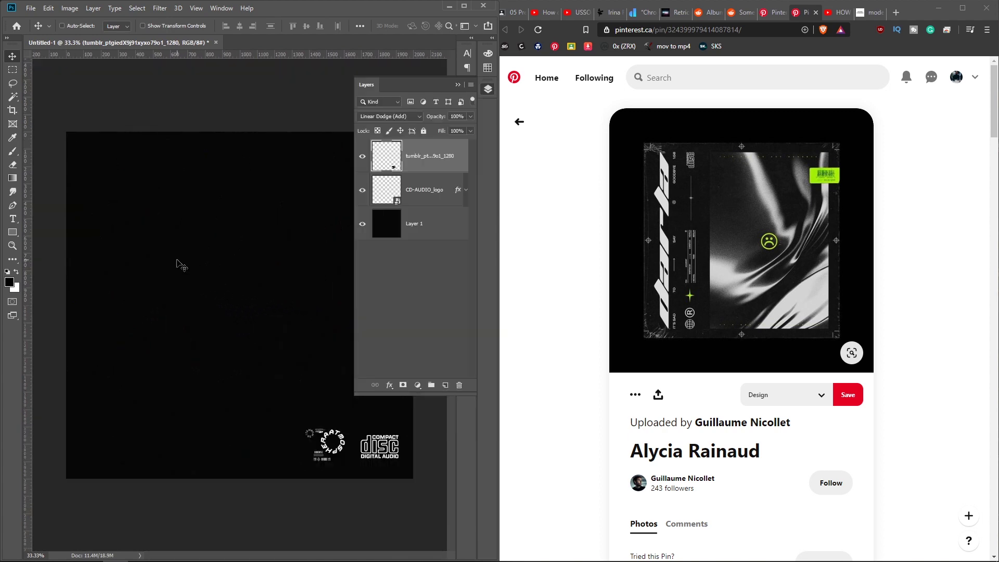
{"action": "left_click", "coordinate": [457, 84]}
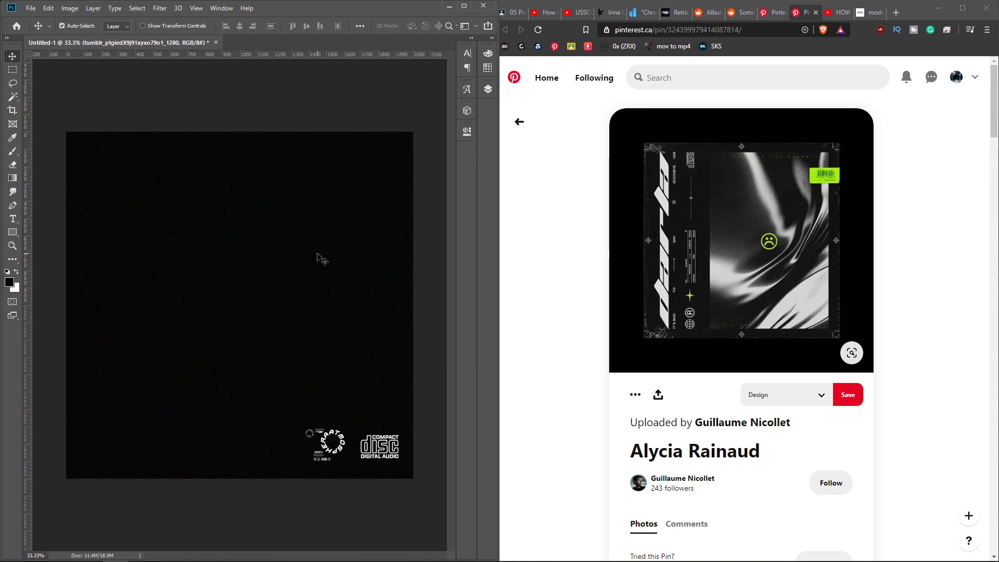
Place the colourful marbled paint image 20 from the texture collection as an embedded object
{"action": "key", "text": "ctrl+shift+p"}
{"action": "left_click", "coordinate": [522, 192]}
{"action": "key", "text": "BackSpace"}
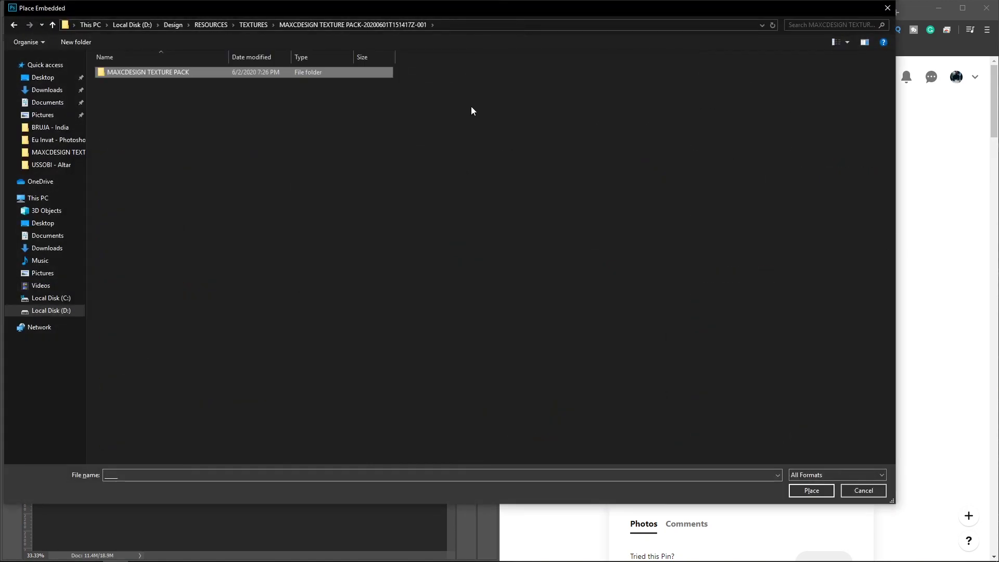
{"action": "key", "text": "Return"}
{"action": "double_click", "coordinate": [442, 142]}
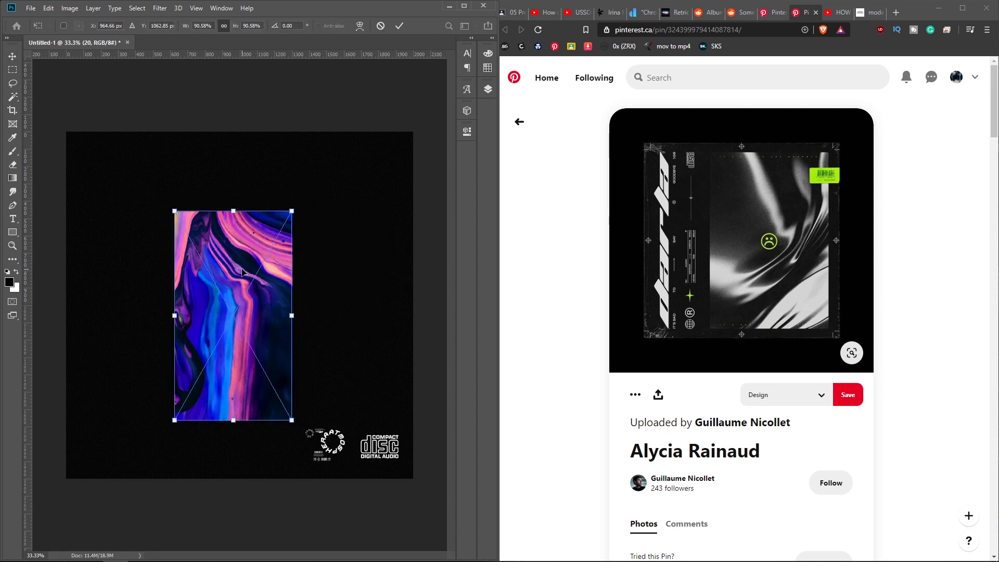
Distort the marbled image to make it wider and position it toward the canvas's right edge above the logos
{"action": "right_click", "coordinate": [243, 271]}
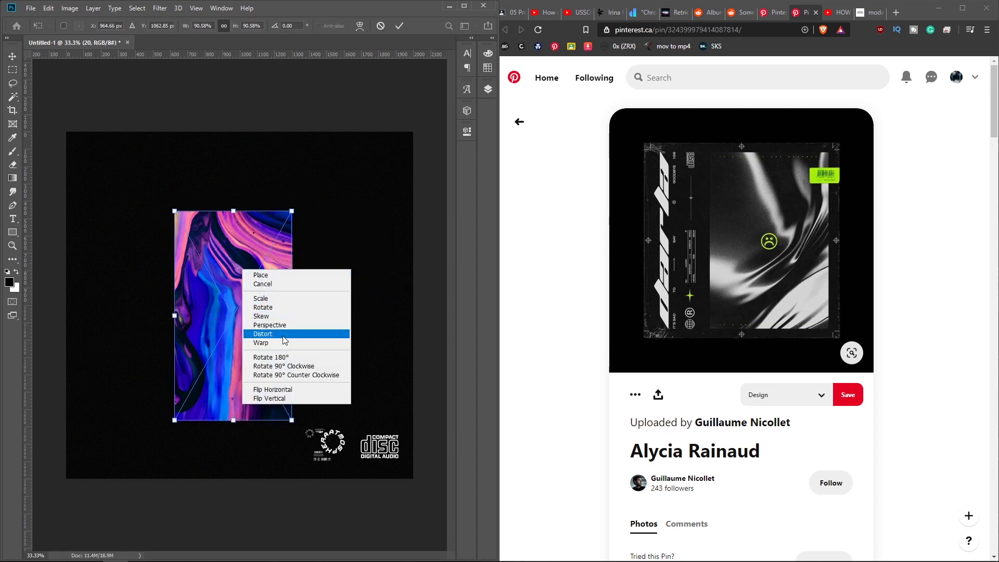
{"action": "left_click", "coordinate": [281, 334]}
{"action": "left_click_drag", "start_coordinate": [292, 316], "coordinate": [315, 317]}
{"action": "key", "text": "Return"}
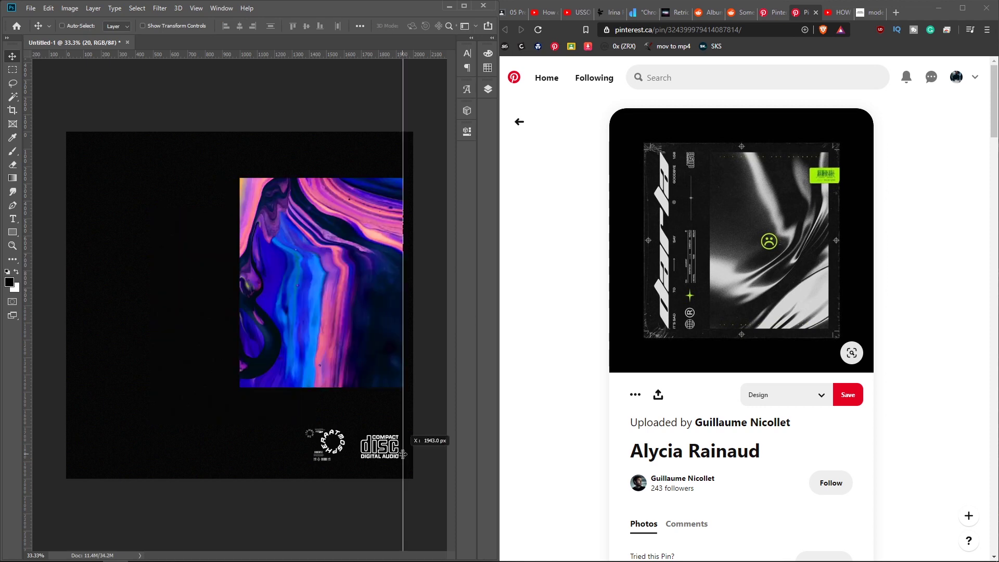
Add a vertical guide at about 1943 px along the marbled image's right edge and align the compact disc logo's right edge to it
{"action": "left_click_drag", "start_coordinate": [403, 454], "coordinate": [386, 444]}
{"action": "left_click", "coordinate": [487, 90]}
{"action": "left_click", "coordinate": [418, 231]}
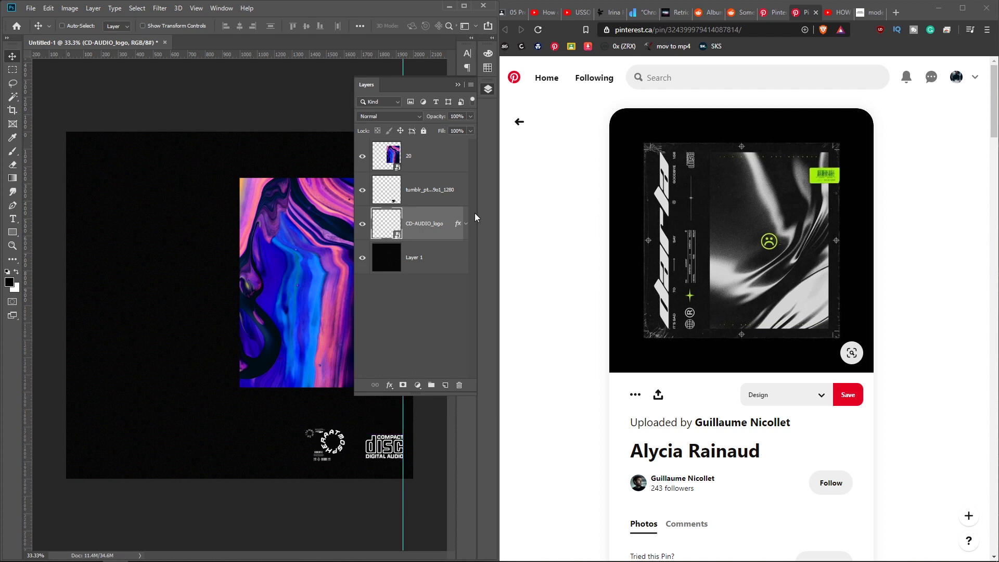
{"action": "left_click", "coordinate": [458, 85]}
Turn the marbled image black and white with Hue/Saturation, setting Saturation to -100
{"action": "left_click", "coordinate": [343, 208], "text": "ctrl"}
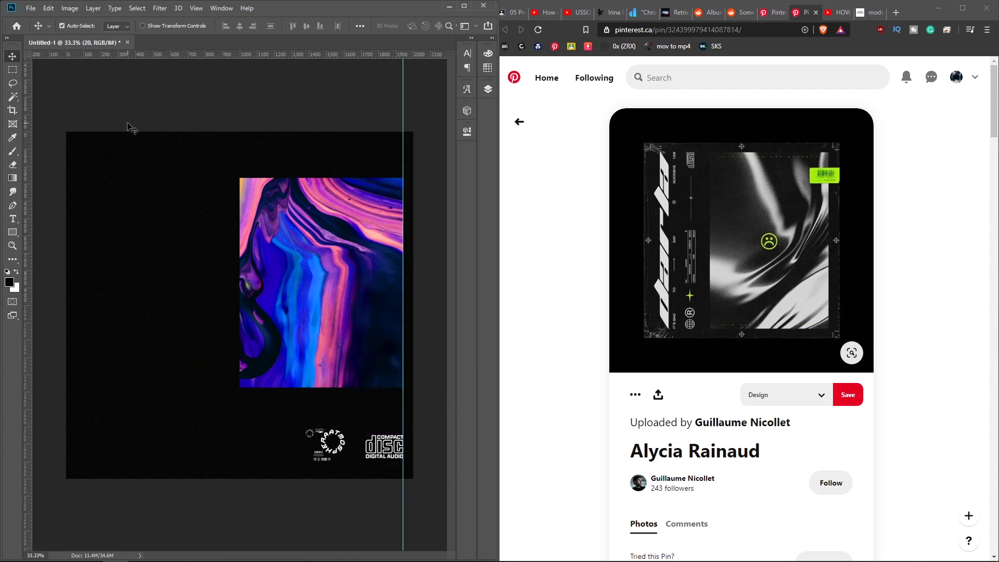
{"action": "key", "text": "ctrl+u"}
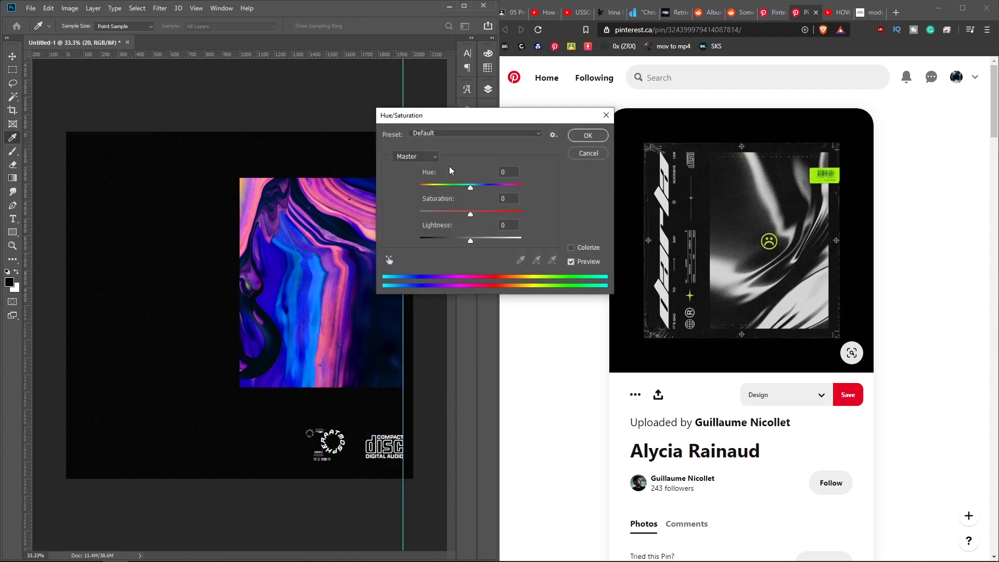
{"action": "left_click_drag", "start_coordinate": [491, 114], "coordinate": [638, 89]}
{"action": "left_click_drag", "start_coordinate": [617, 187], "coordinate": [566, 188]}
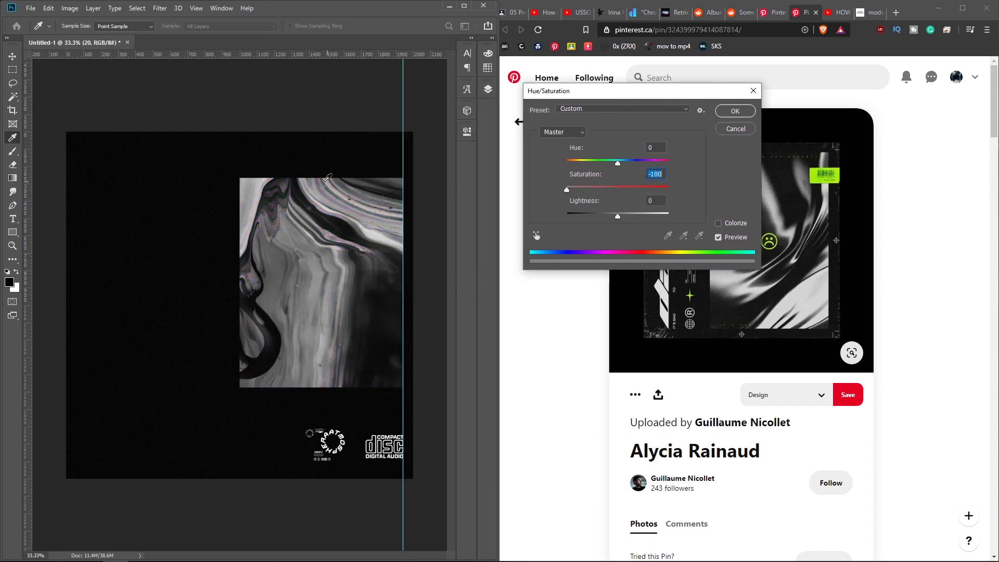
{"action": "key", "text": "Return"}
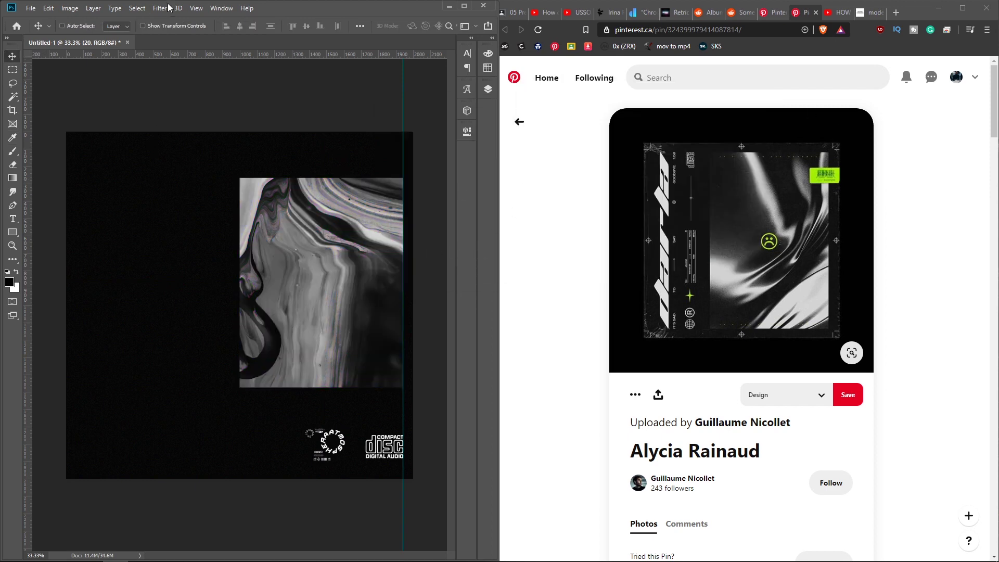
{"action": "key", "text": "F7"}
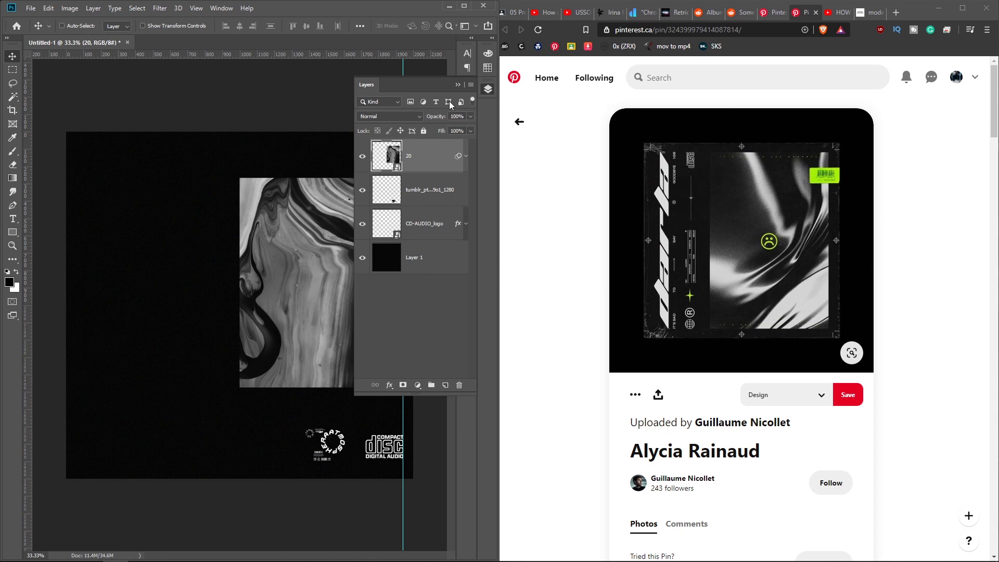
Rasterize the marbled image layer and apply the Add Noise filter to it
{"action": "key", "text": "e"}
{"action": "right_click", "coordinate": [423, 168]}
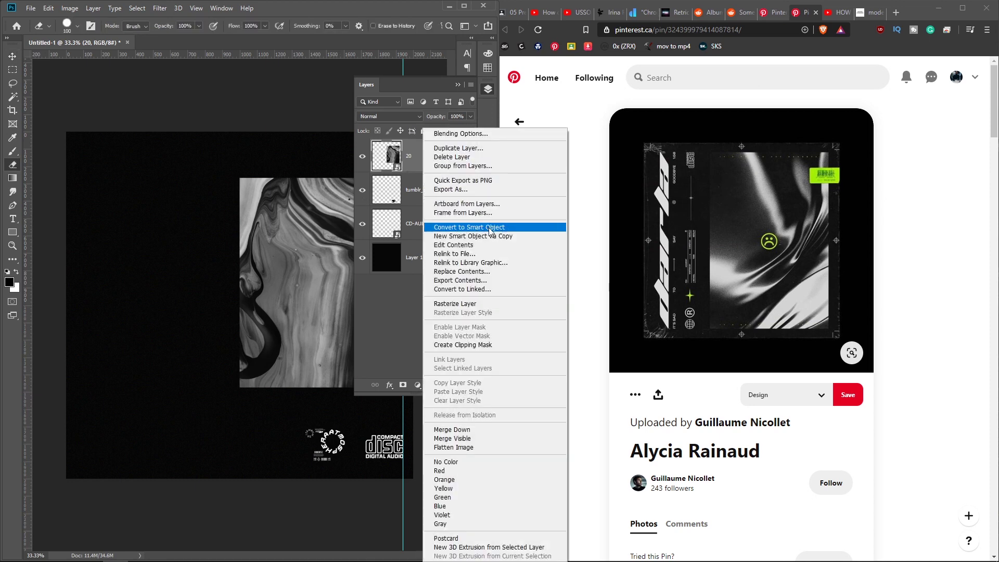
{"action": "left_click", "coordinate": [490, 304]}
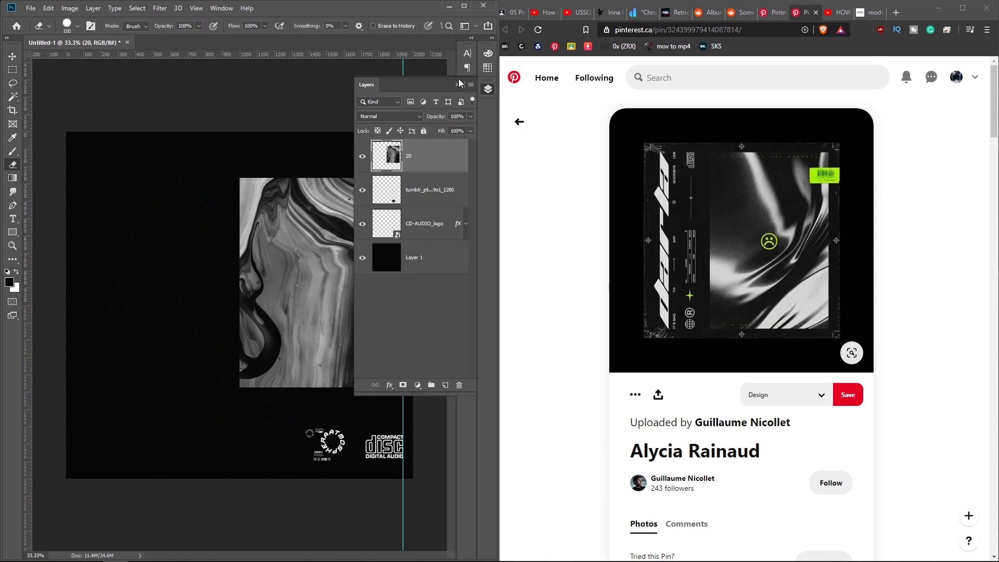
{"action": "left_click", "coordinate": [457, 84]}
{"action": "left_click", "coordinate": [163, 8]}
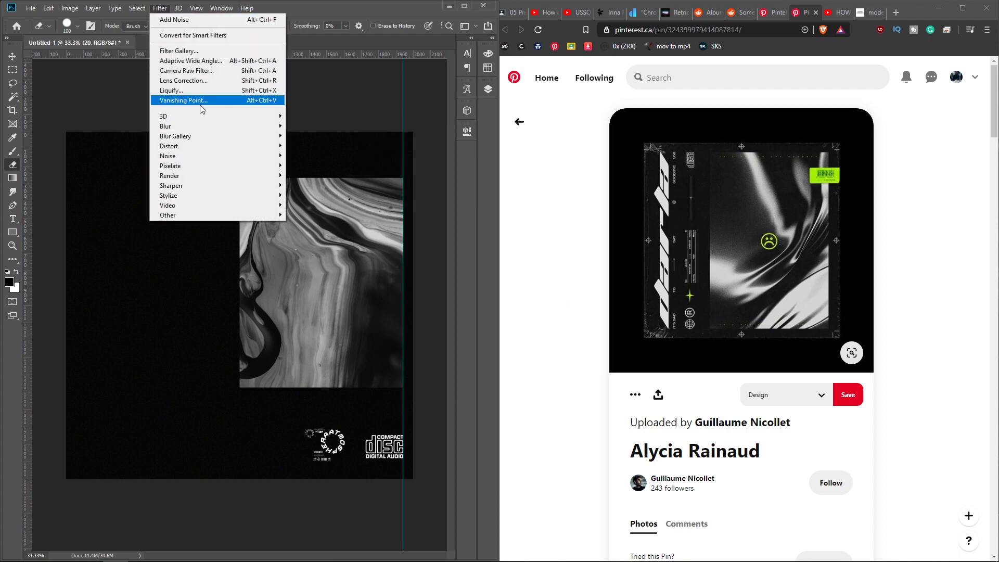
{"action": "mouse_move", "coordinate": [200, 157]}
{"action": "left_click", "coordinate": [324, 157]}
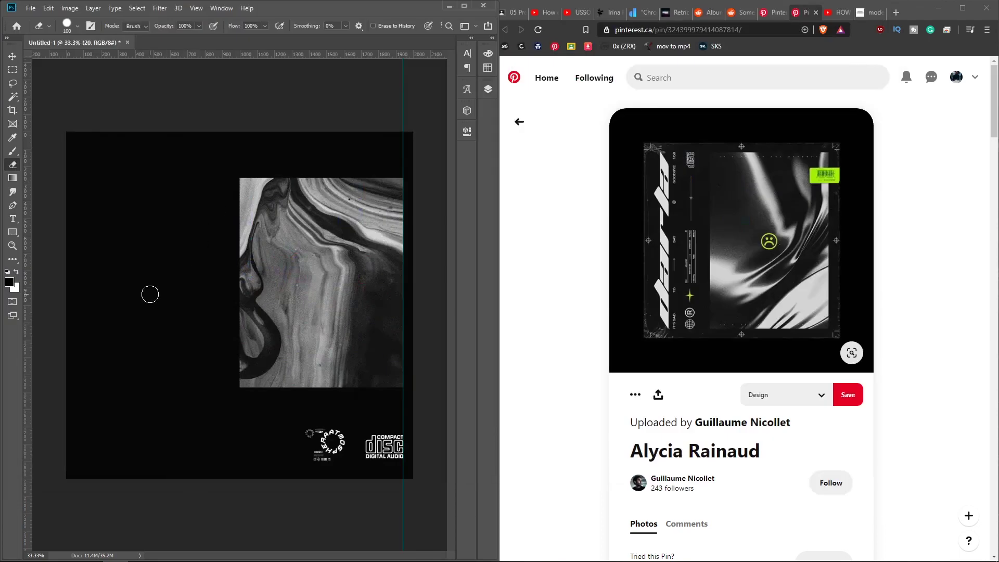
Add the white title NUWAVE in the Ornamentum font at 248 pt across the middle of the canvas's left half
{"action": "key", "text": "t"}
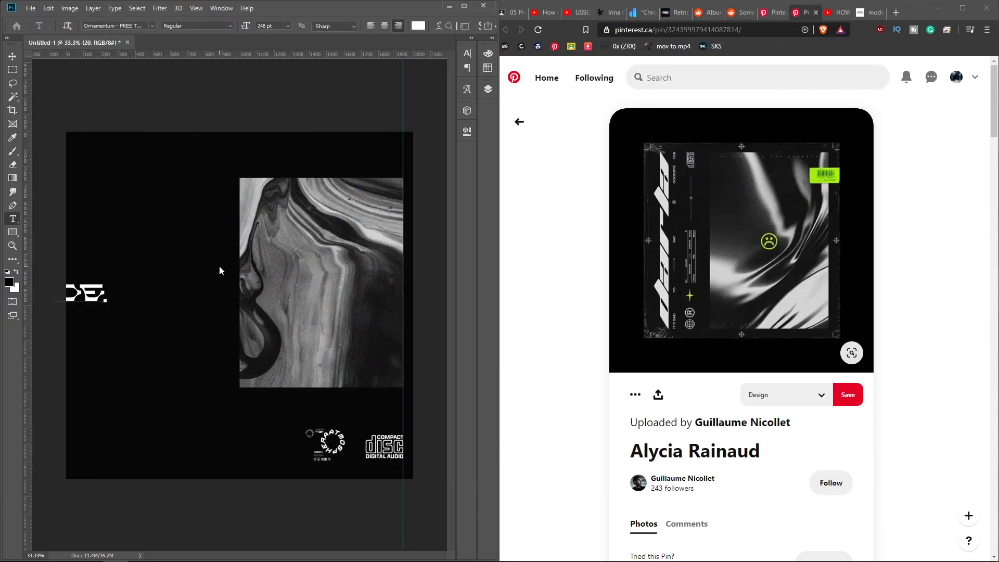
{"action": "left_click", "coordinate": [13, 55]}
{"action": "left_click_drag", "start_coordinate": [86, 311], "coordinate": [129, 315]}
{"action": "key", "text": "t"}
{"action": "left_click", "coordinate": [142, 302]}
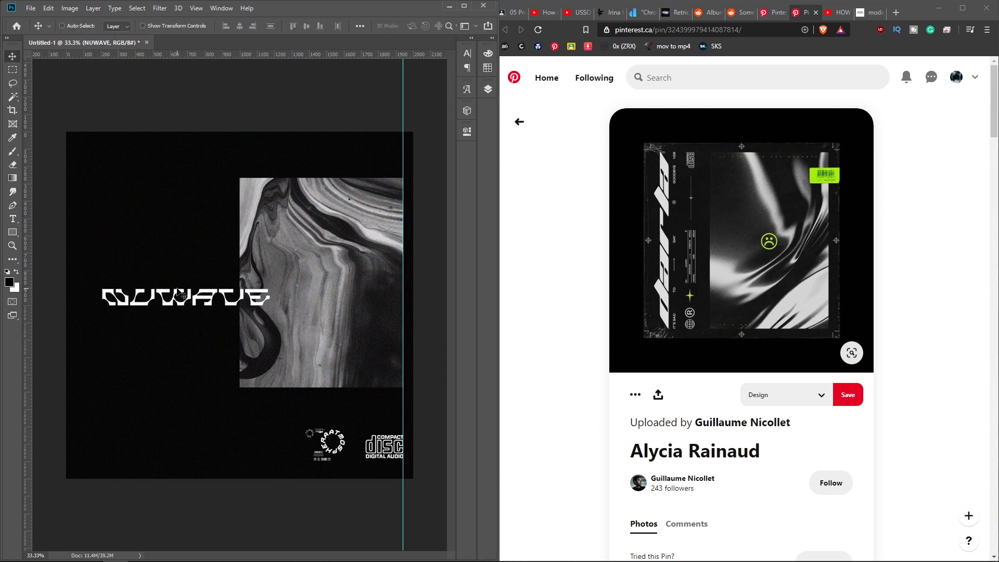
Widen the kerning between the U and the W so the title reads as NU WAVE
{"action": "key", "text": "t"}
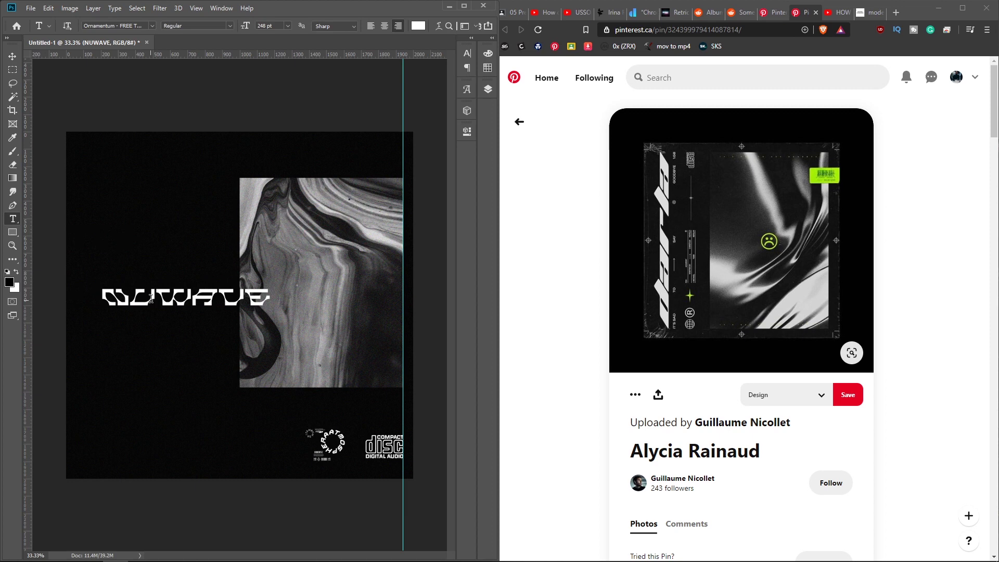
{"action": "left_click", "coordinate": [153, 300]}
{"action": "key", "text": "alt+Right"}
{"action": "key", "text": "alt+Right"}
{"action": "key", "text": "alt+Right"}
{"action": "key", "text": "alt+Right"}
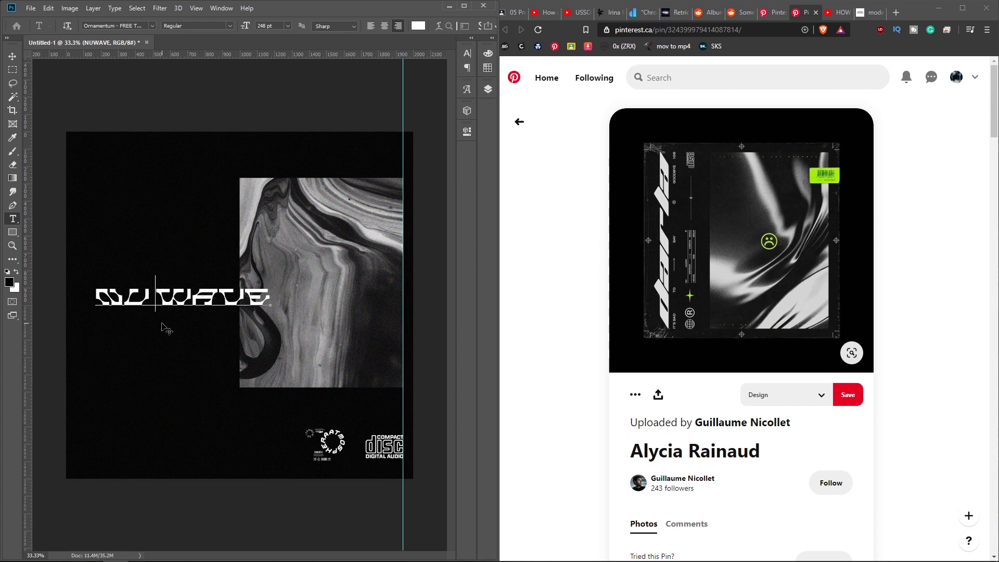
Rotate the title to read vertically upward and fit it between horizontal guides along the marbled image's top and bottom edges
{"action": "key", "text": "ctrl+t"}
{"action": "left_click_drag", "start_coordinate": [277, 289], "coordinate": [181, 204]}
{"action": "key", "text": "Return"}
{"action": "key", "text": "ctrl+t"}
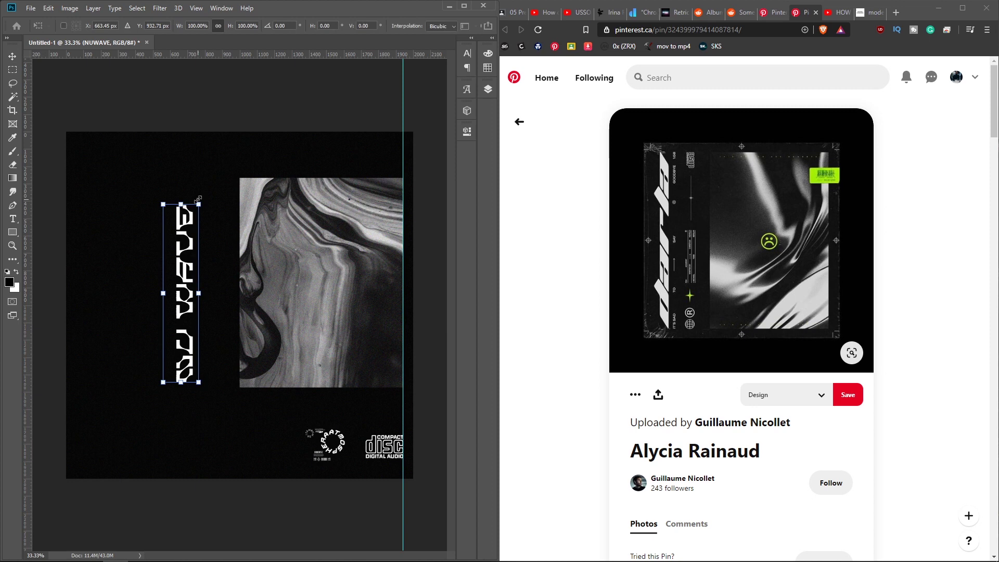
{"action": "key", "text": "Return"}
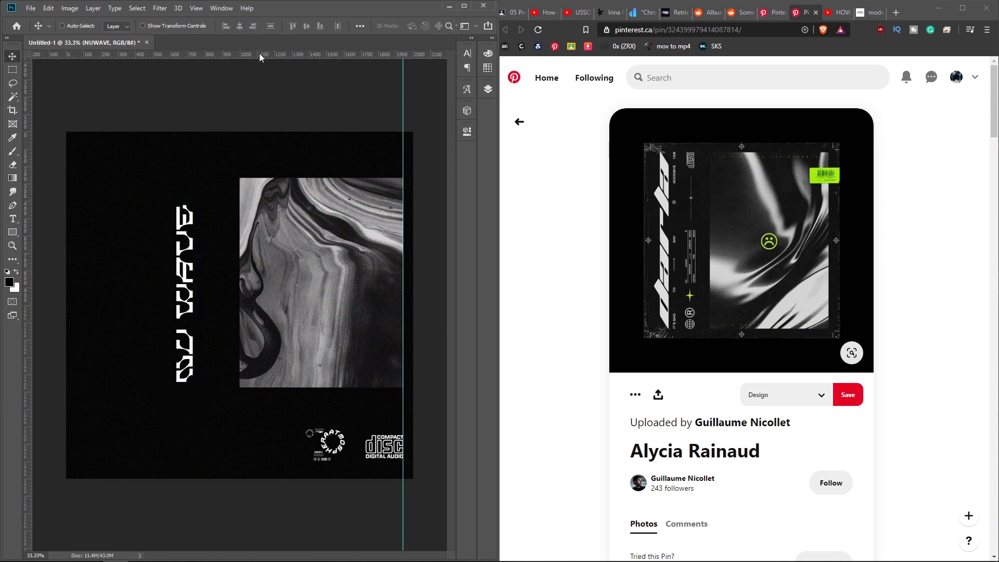
{"action": "left_click_drag", "start_coordinate": [260, 54], "coordinate": [275, 177]}
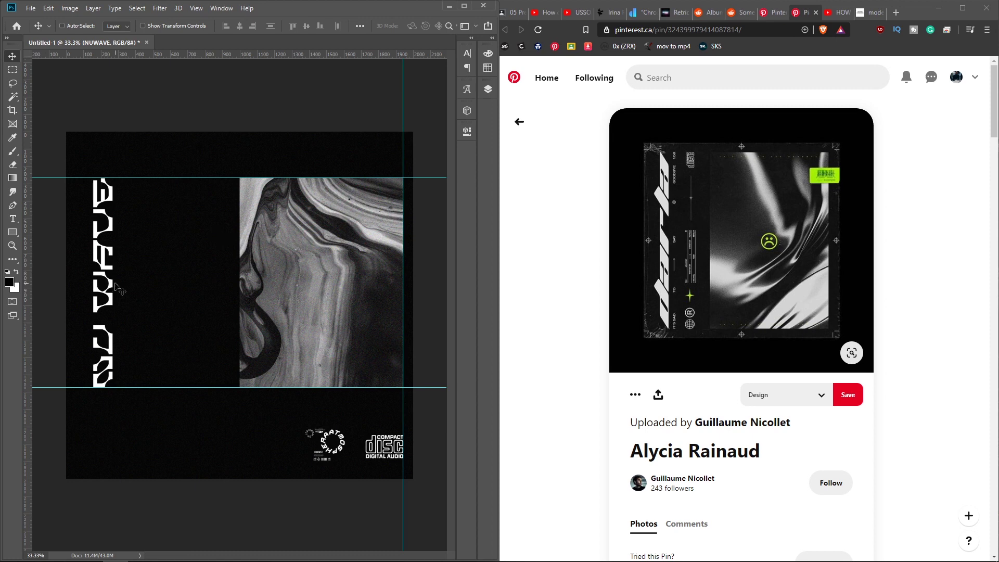
Change the vertical title's font to acidstep and reduce its size to about 174 pt to fit between the guides
{"action": "double_click", "coordinate": [119, 290]}
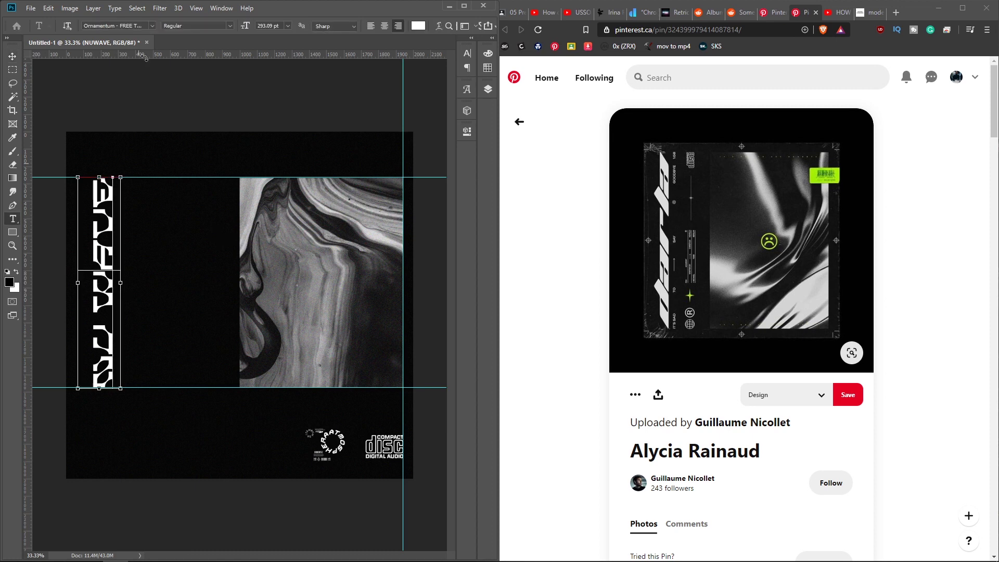
{"action": "left_click", "coordinate": [153, 25]}
{"action": "left_click_drag", "start_coordinate": [247, 26], "coordinate": [187, 38]}
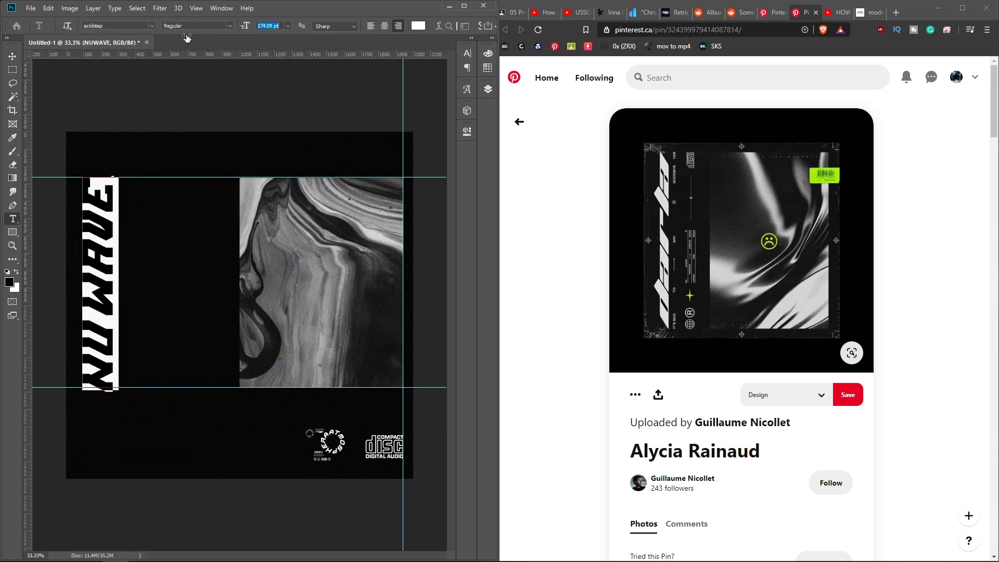
{"action": "left_click", "coordinate": [207, 200]}
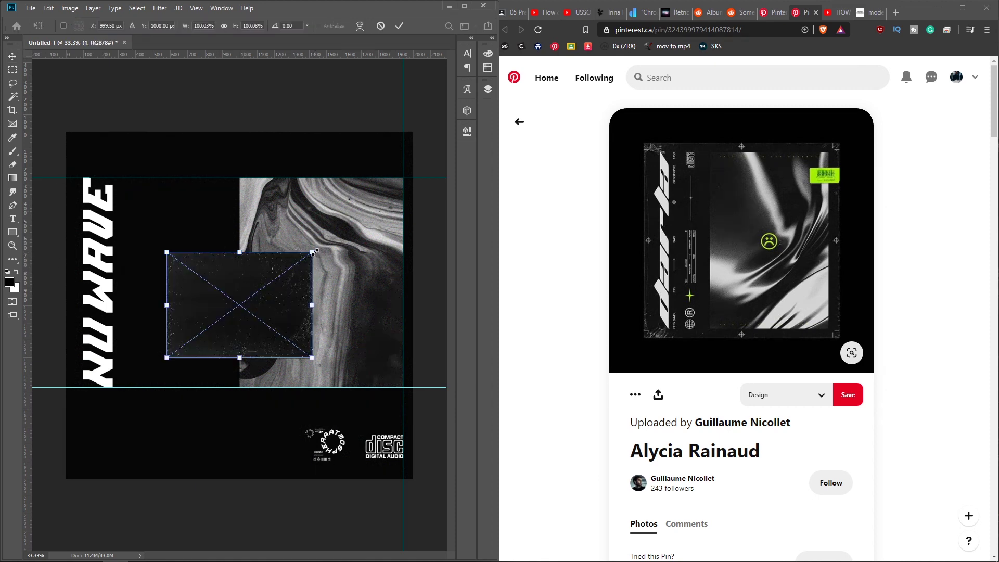
Enlarge the placed dark scratched texture to cover the whole canvas and set its blending mode to Screen
{"action": "left_click_drag", "start_coordinate": [314, 252], "coordinate": [474, 125]}
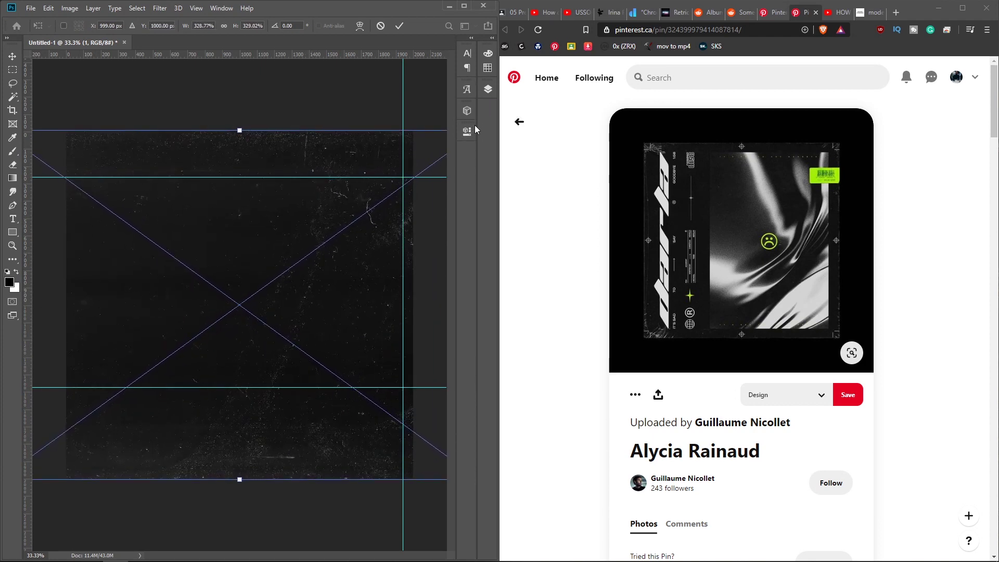
{"action": "key", "text": "Return"}
{"action": "left_click", "coordinate": [486, 90]}
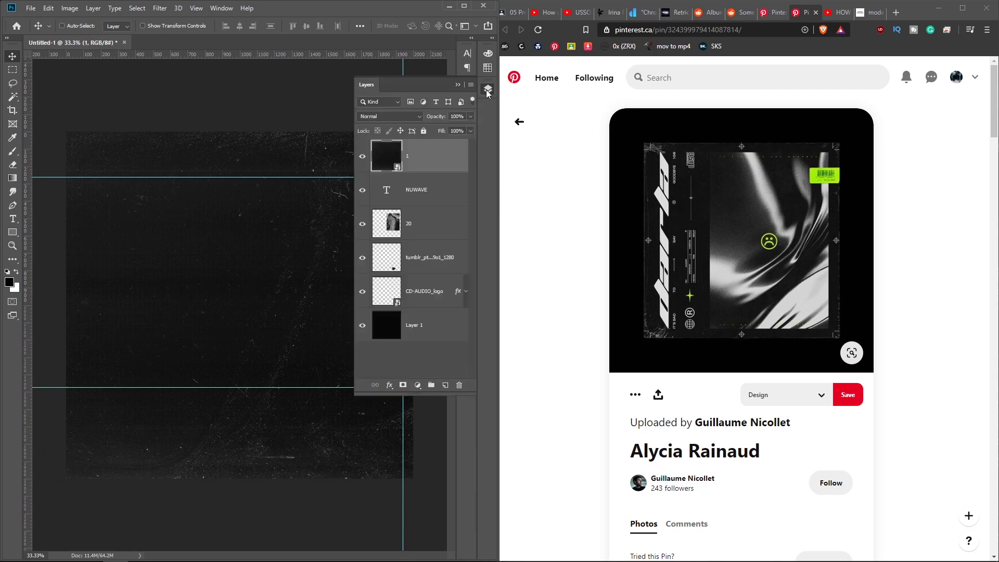
{"action": "left_click", "coordinate": [419, 115]}
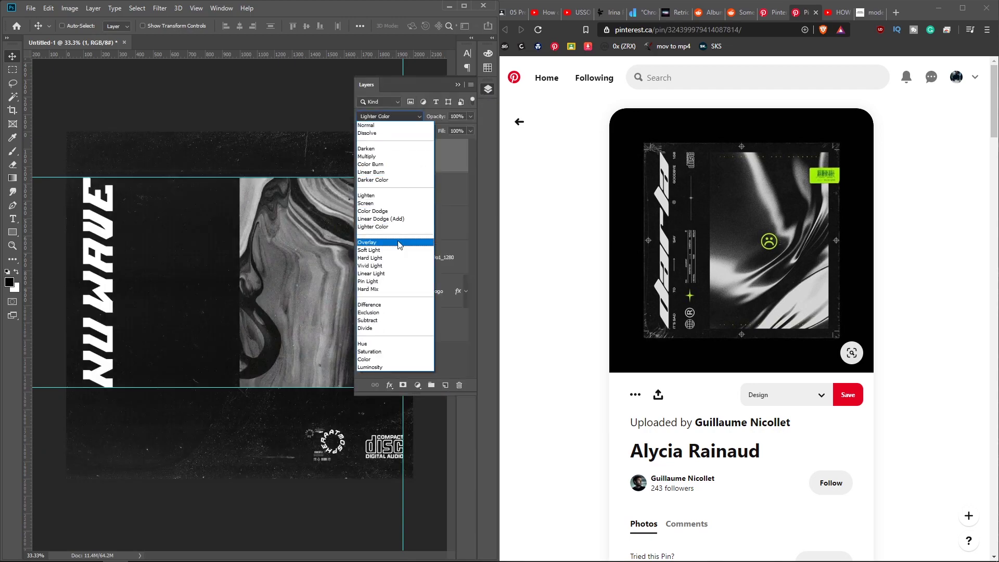
{"action": "left_click", "coordinate": [397, 204]}
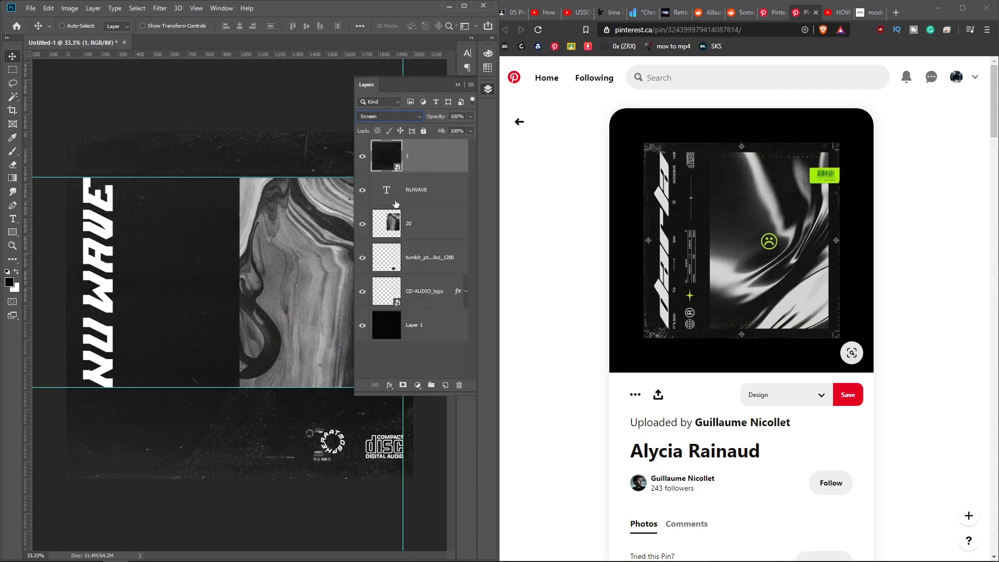
{"action": "left_click", "coordinate": [486, 91]}
Try to move the NUWAVE text layer above the scratched texture layer
{"action": "left_click", "coordinate": [486, 90]}
{"action": "left_click_drag", "start_coordinate": [449, 193], "coordinate": [452, 145]}
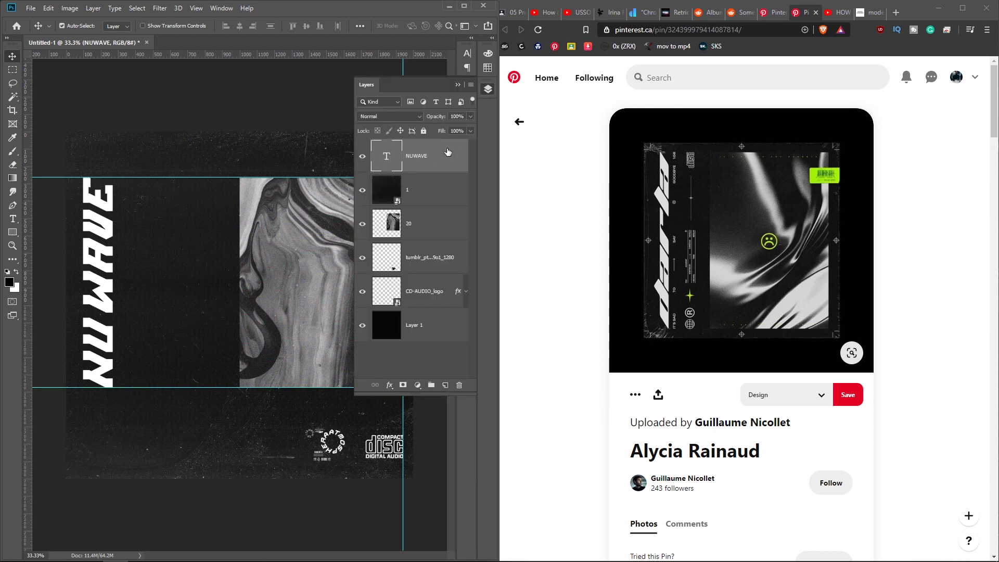
{"action": "key", "text": "ctrl+z"}
{"action": "left_click", "coordinate": [459, 84]}
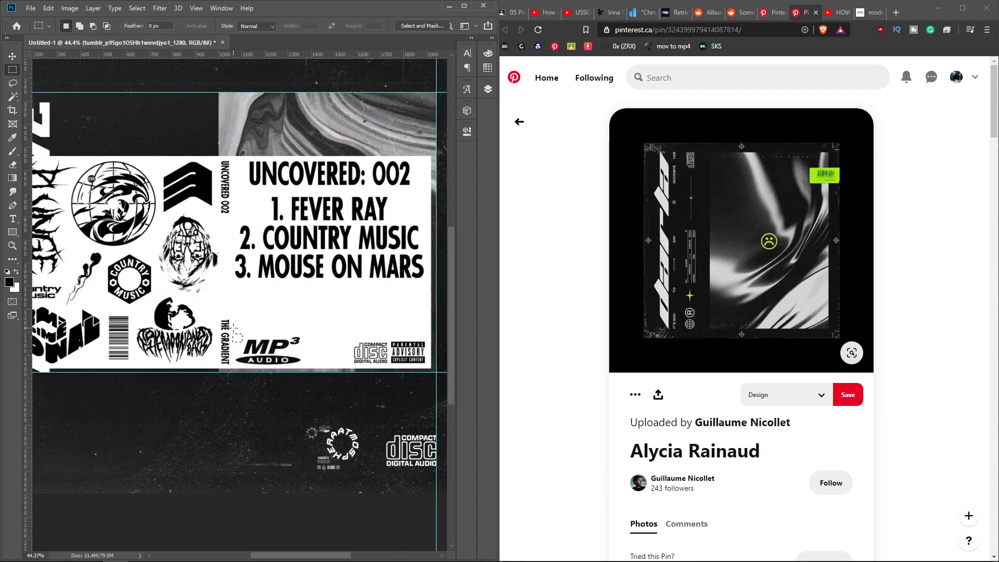
Copy the MP3 Audio logo from the graphics sheet onto its own layer and change its blending mode to leave only white artwork
{"action": "left_click_drag", "start_coordinate": [232, 328], "coordinate": [315, 370]}
{"action": "key", "text": "ctrl+j"}
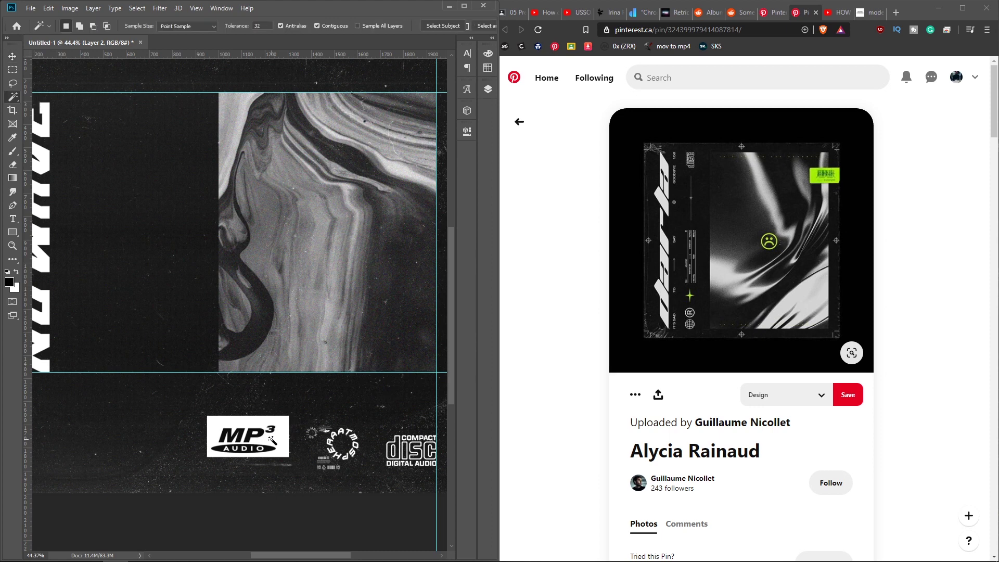
{"action": "left_click", "coordinate": [488, 89]}
{"action": "left_click", "coordinate": [397, 116]}
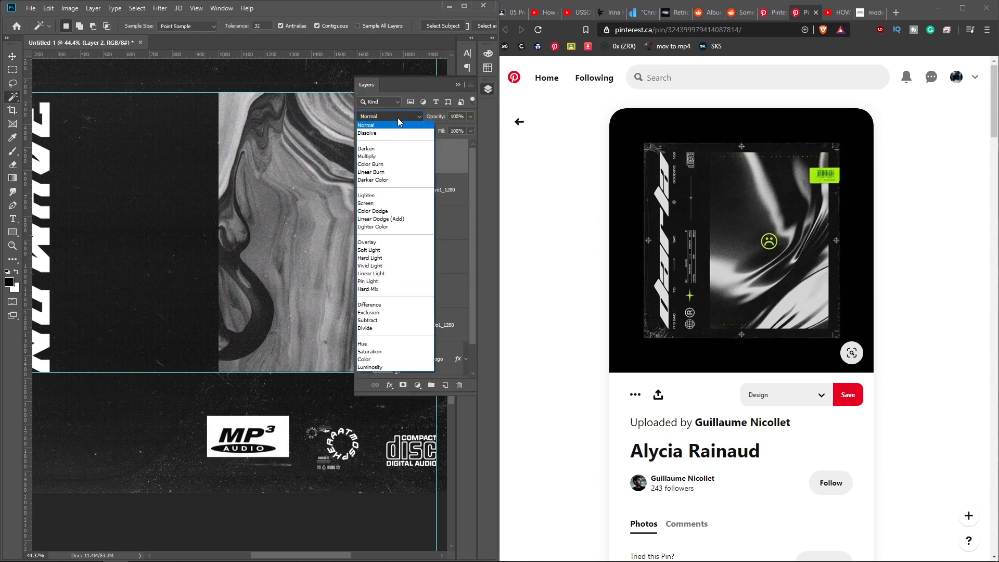
{"action": "left_click", "coordinate": [397, 115]}
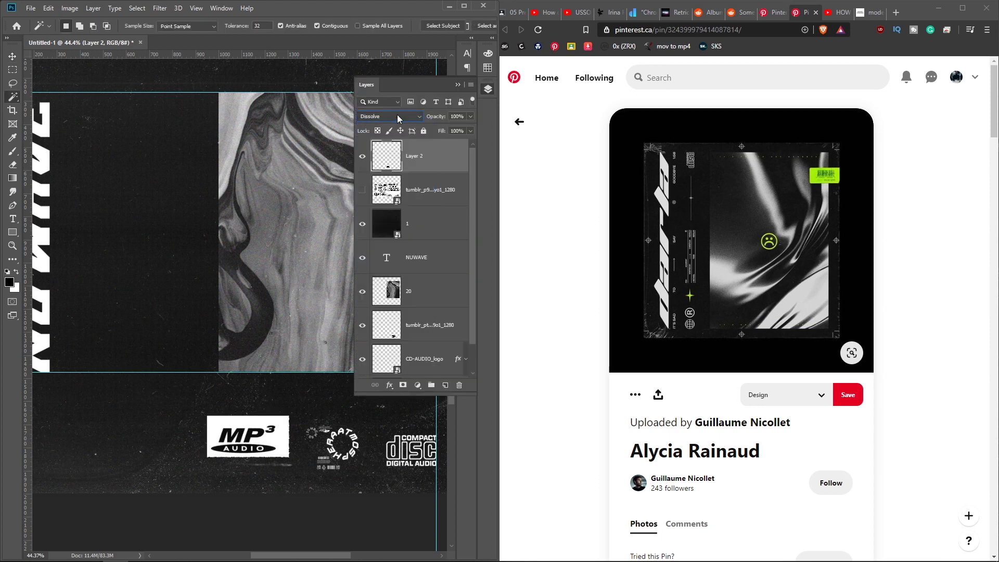
{"action": "scroll", "coordinate": [397, 116], "scroll_direction": "down", "scroll_amount": 20}
{"action": "left_click", "coordinate": [458, 85]}
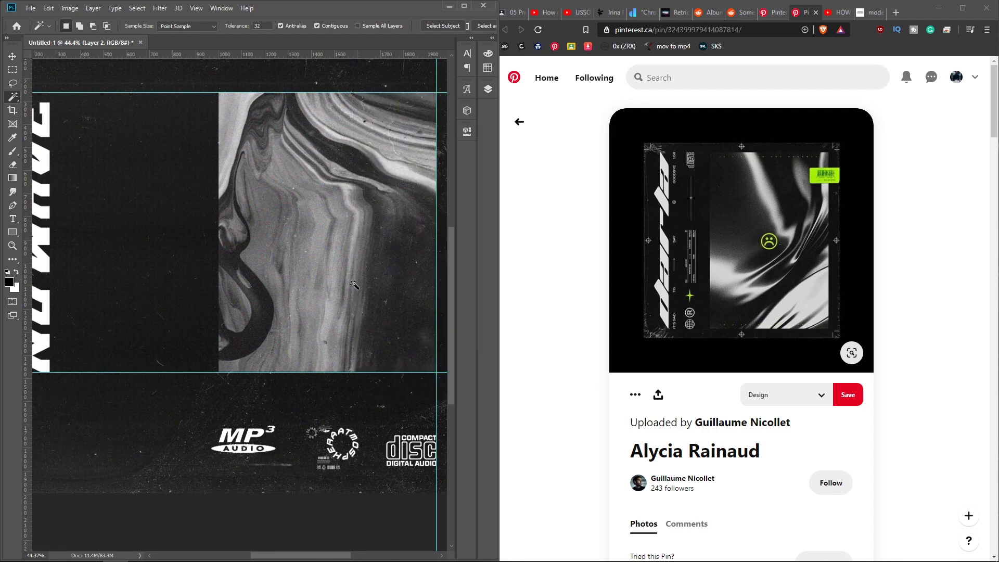
Turn the MP3 Audio logo vertical and place it beside the title near the upper horizontal guide
{"action": "key", "text": "v"}
{"action": "left_click_drag", "start_coordinate": [264, 456], "coordinate": [391, 457]}
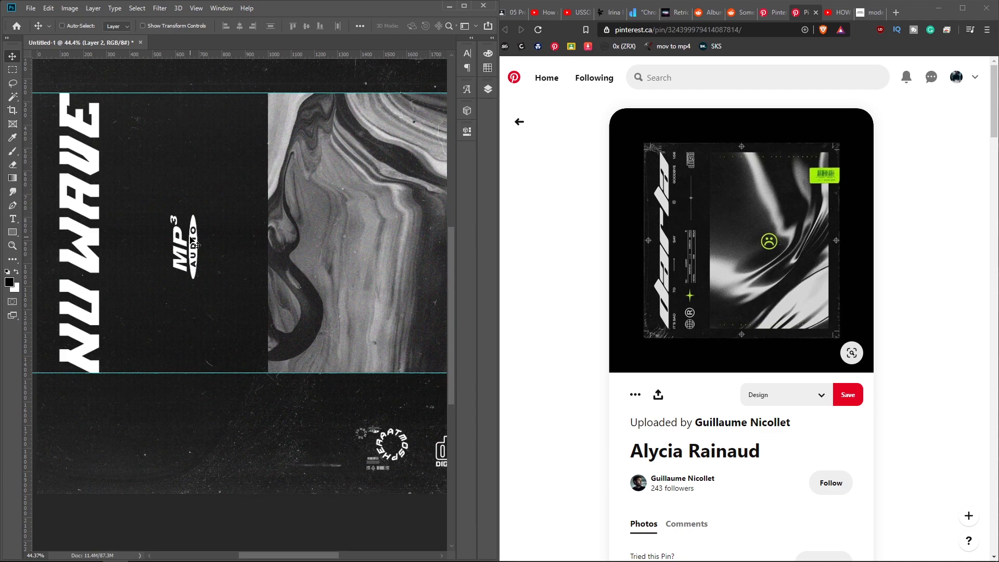
{"action": "left_click_drag", "start_coordinate": [193, 243], "coordinate": [153, 122]}
{"action": "scroll", "coordinate": [406, 219], "scroll_direction": "down", "scroll_amount": 1}
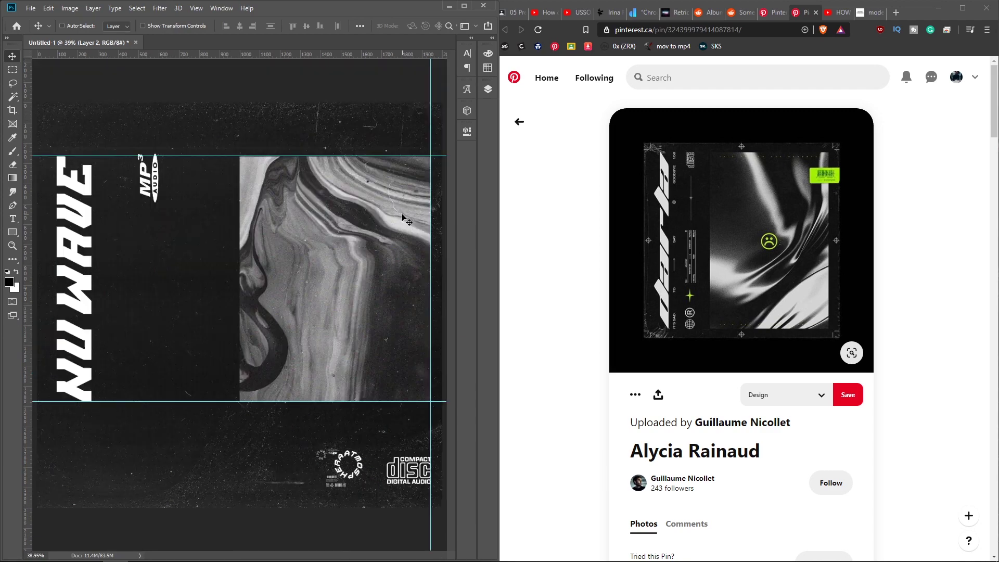
Add a white smiley face character in Arial Bold at 144.77 pt and place it near the middle of the marbled image
{"action": "key", "text": "t"}
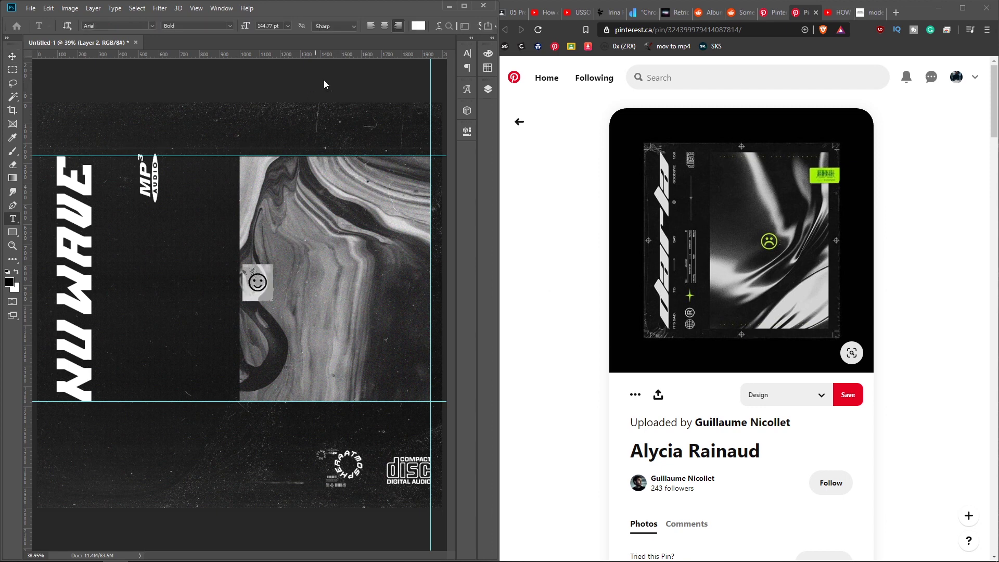
{"action": "key", "text": "ctrl+Return"}
{"action": "key", "text": "v"}
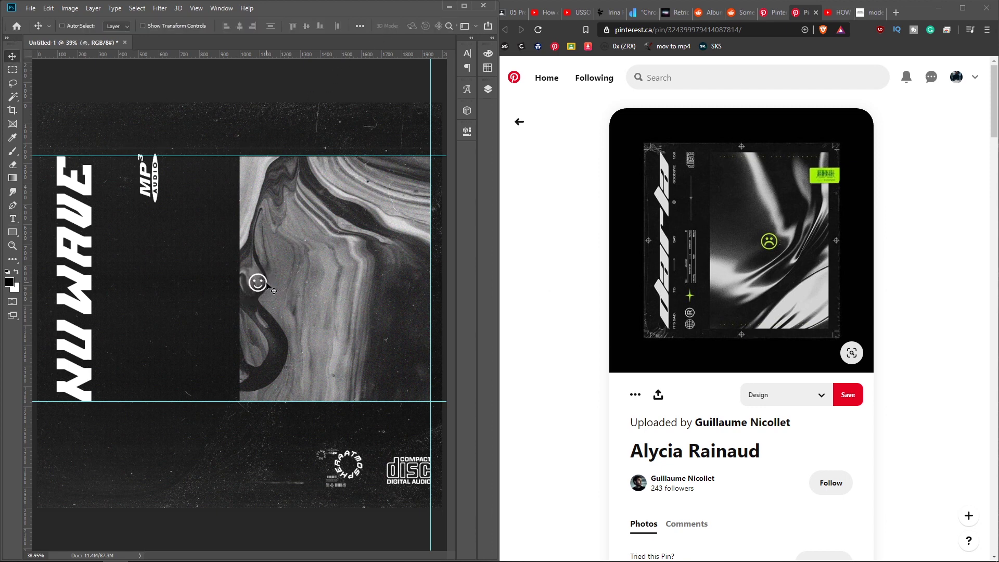
{"action": "left_click_drag", "start_coordinate": [269, 285], "coordinate": [350, 286]}
Recolour the smiley face character on the marbled image bright green
{"action": "key", "text": "t"}
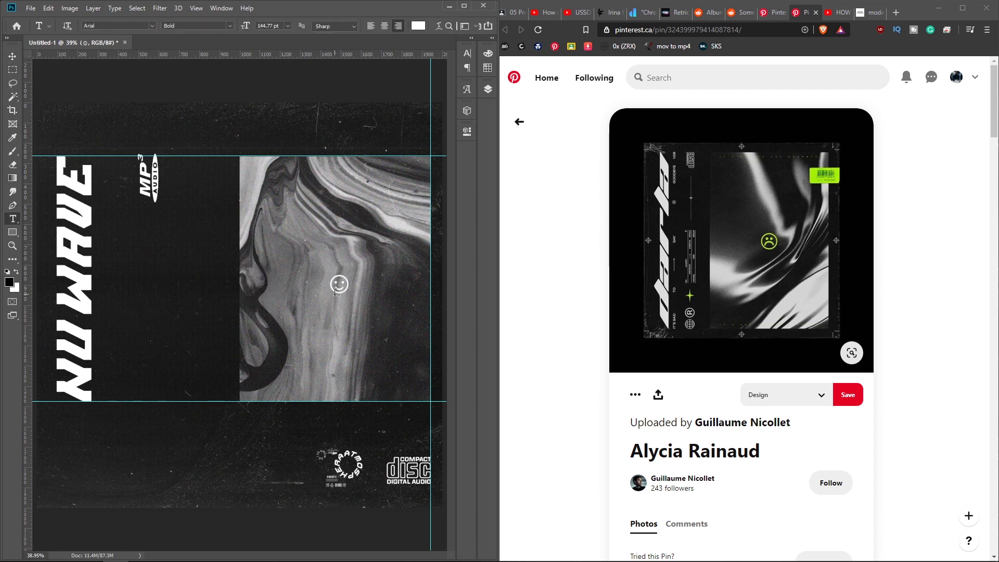
{"action": "left_click", "coordinate": [335, 291]}
{"action": "key", "text": "ctrl+a"}
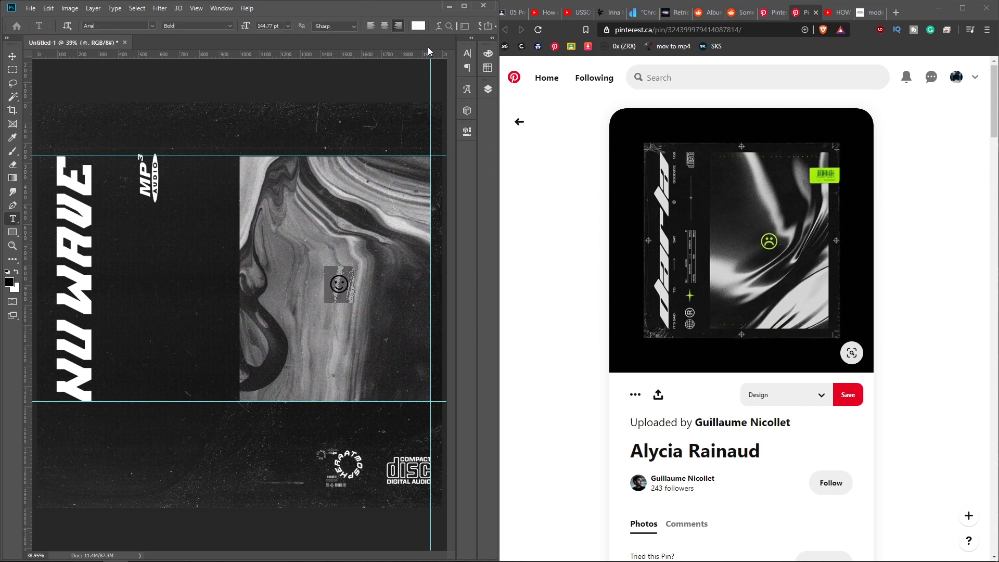
{"action": "left_click", "coordinate": [370, 26]}
{"action": "left_click", "coordinate": [417, 26]}
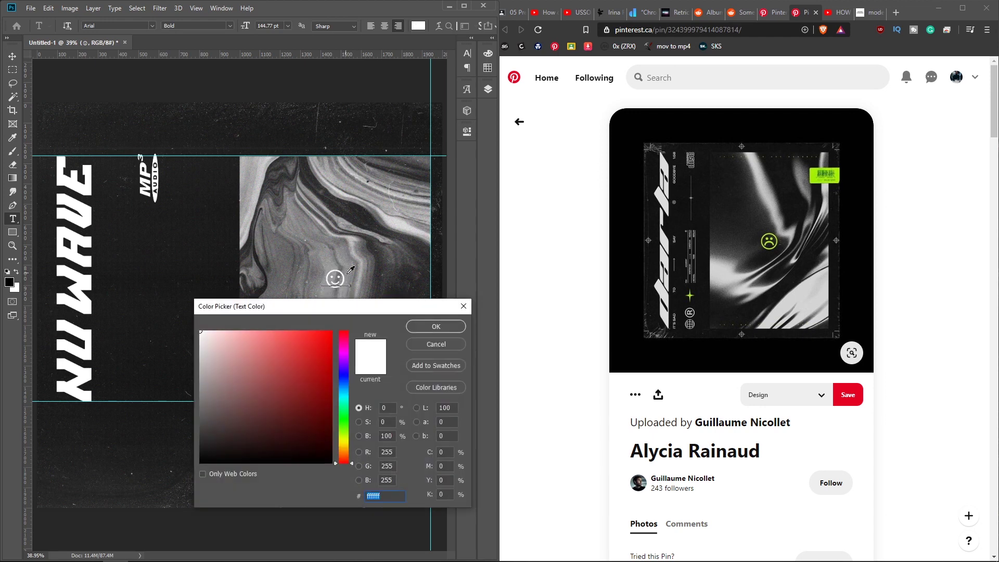
{"action": "left_click_drag", "start_coordinate": [343, 313], "coordinate": [304, 338]}
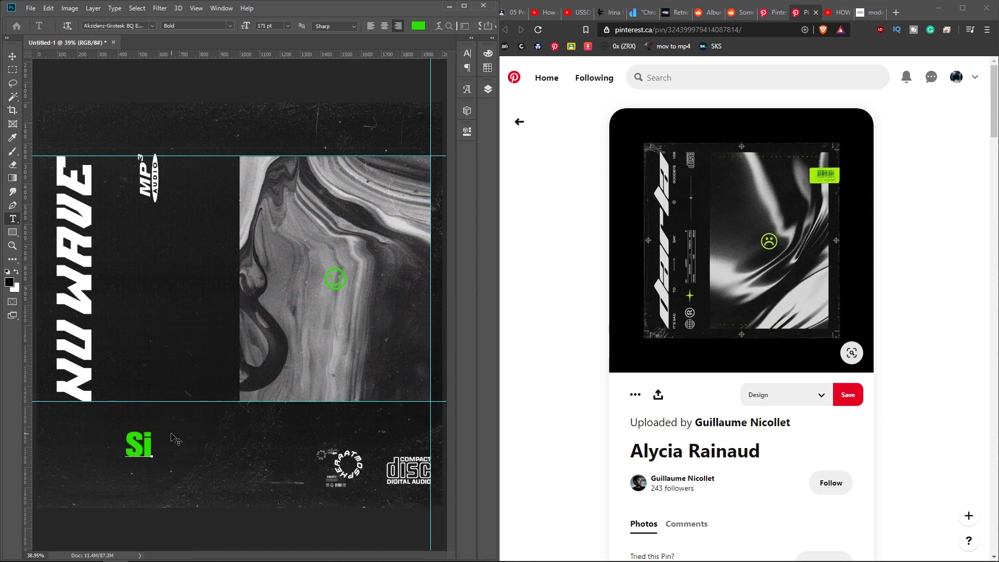
Add the white text SINGLE in Akzidenz-Grotesk BQ Extended Bold at 60 pt, below the title and artwork
{"action": "type", "text": "INGLE"}
{"action": "key", "text": "ctrl+a"}
{"action": "left_click", "coordinate": [132, 25]}
{"action": "type", "text": "akz"}
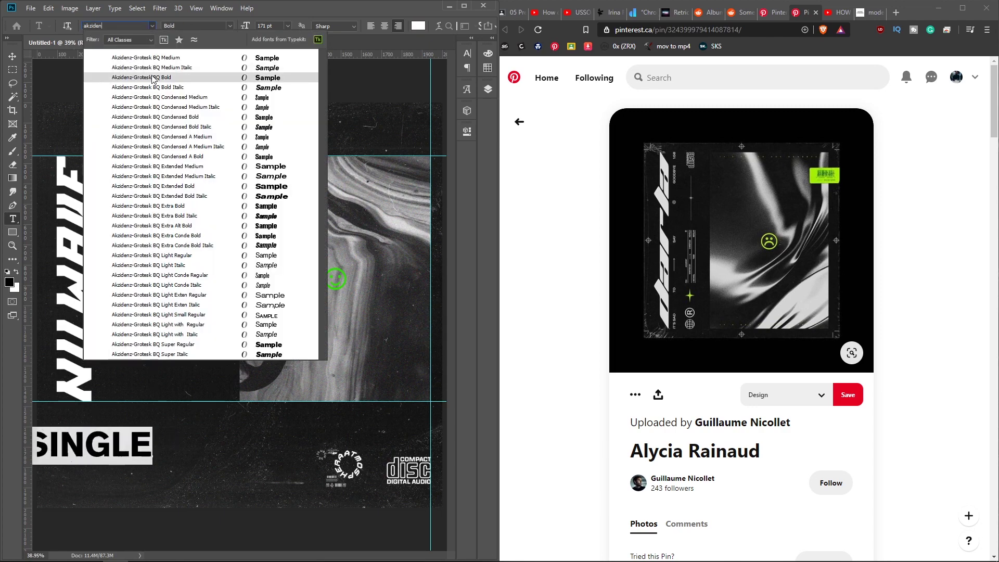
{"action": "left_click", "coordinate": [211, 194]}
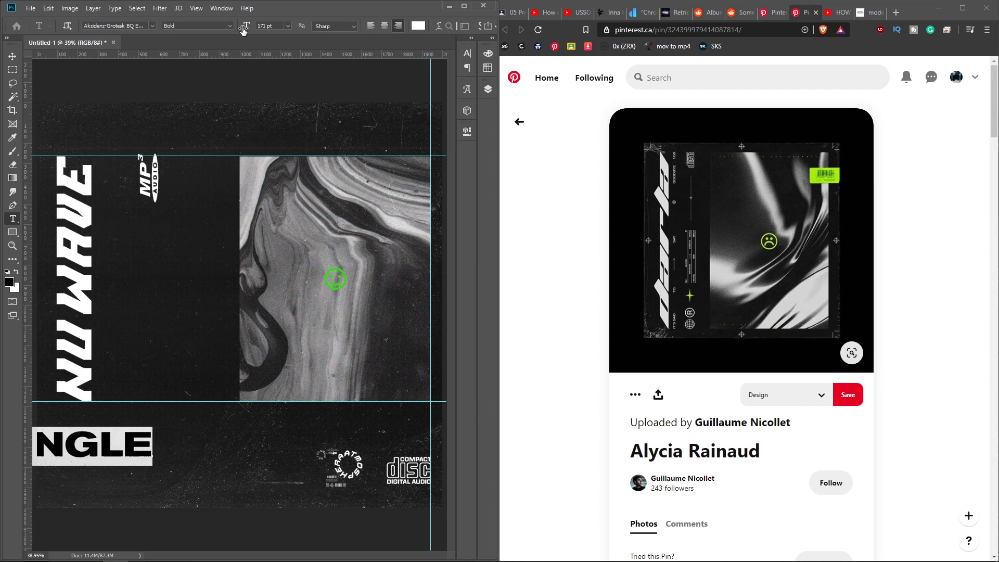
{"action": "left_click_drag", "start_coordinate": [245, 25], "coordinate": [193, 38]}
{"action": "left_click", "coordinate": [277, 26]}
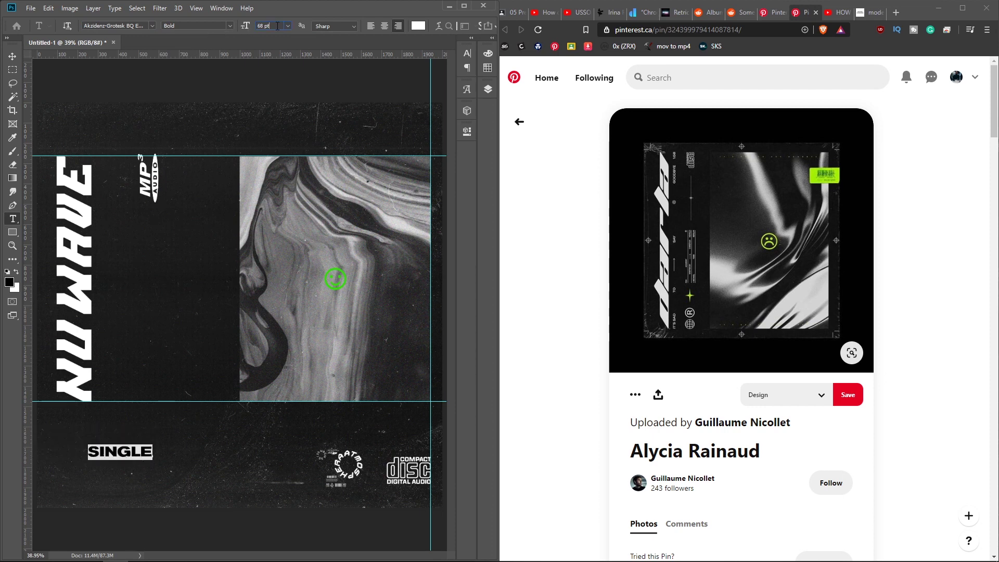
{"action": "type", "text": "60"}
{"action": "key", "text": "Return"}
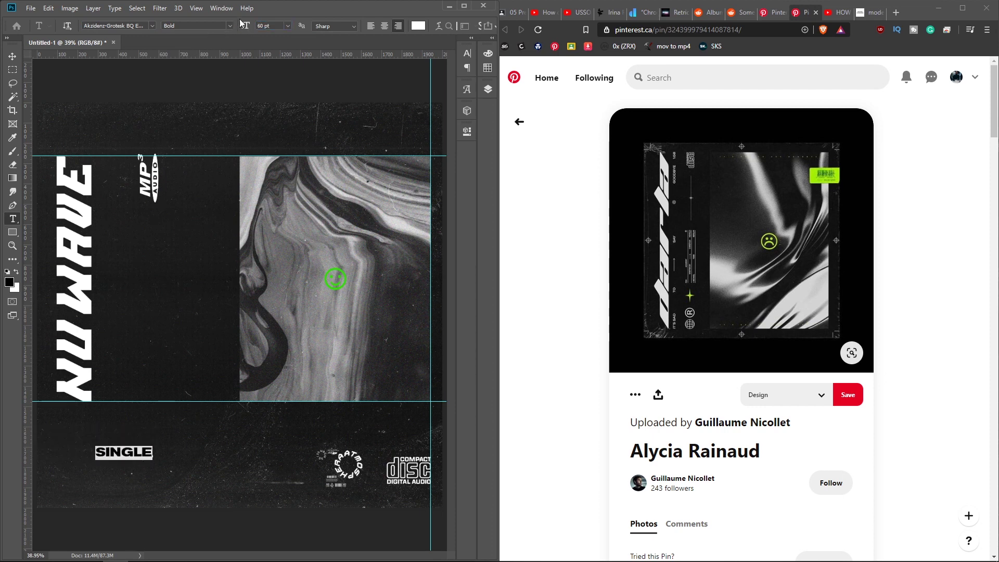
Reposition the SINGLE text below the artwork and extend it to read SINGLE EP
{"action": "left_click", "coordinate": [13, 56]}
{"action": "left_click_drag", "start_coordinate": [140, 453], "coordinate": [197, 437]}
{"action": "key", "text": "t"}
{"action": "left_click", "coordinate": [154, 438]}
{"action": "type", "text": "EP"}
Duplicate the SINGLE EP text beside the original and change the copy to TRACK NO
{"action": "left_click", "coordinate": [12, 56]}
{"action": "double_click", "coordinate": [196, 437]}
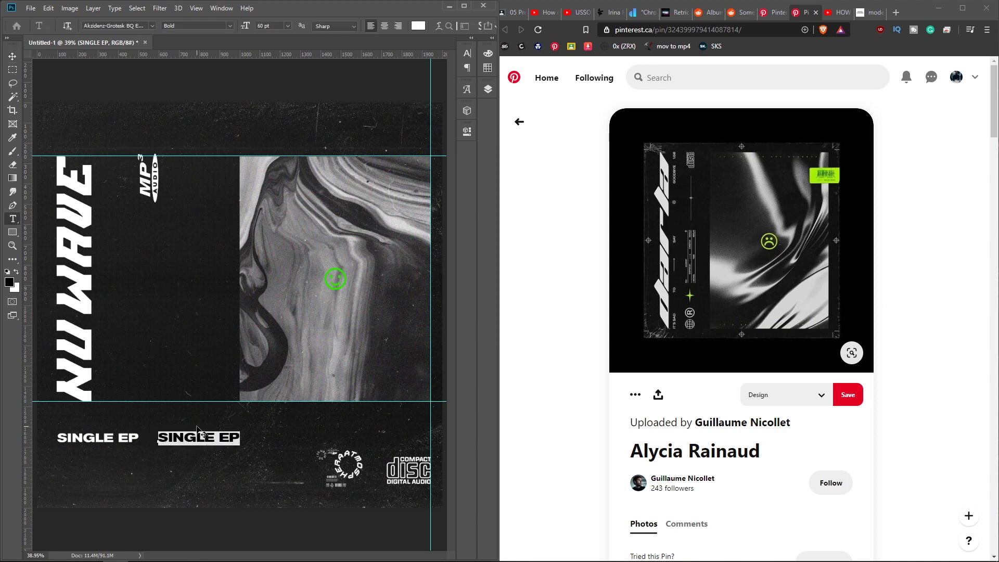
{"action": "type", "text": "TRACK NOP"}
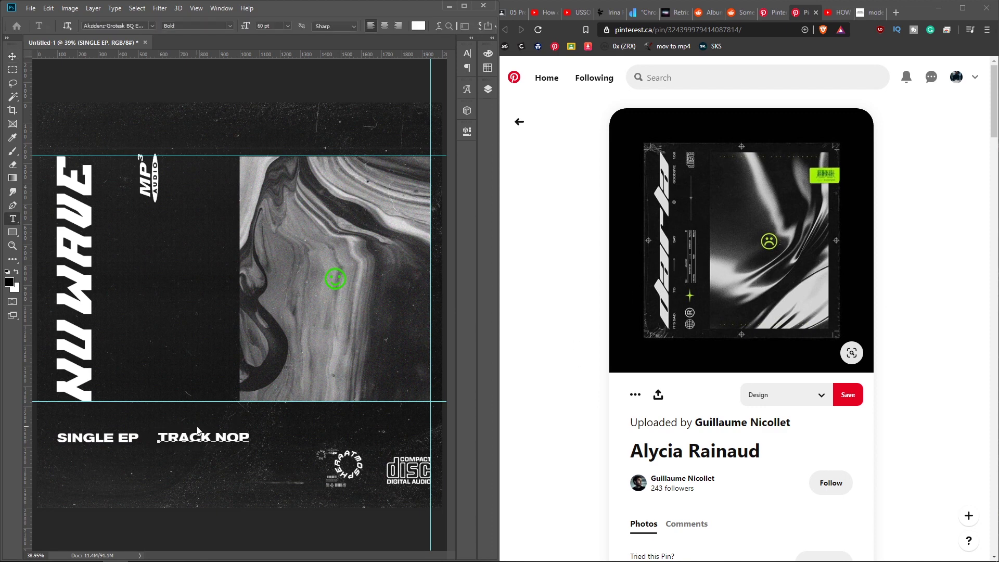
{"action": "key", "text": "BackSpace"}
{"action": "key", "text": "ctrl+Return"}
Set up the Custom Shape tool with a white fill
{"action": "left_click", "coordinate": [13, 232]}
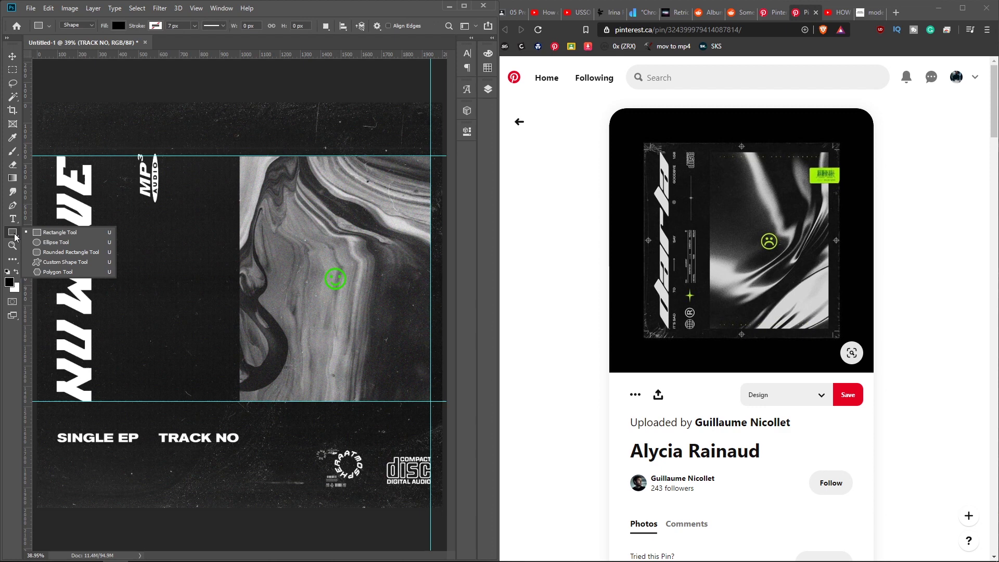
{"action": "left_click", "coordinate": [61, 261]}
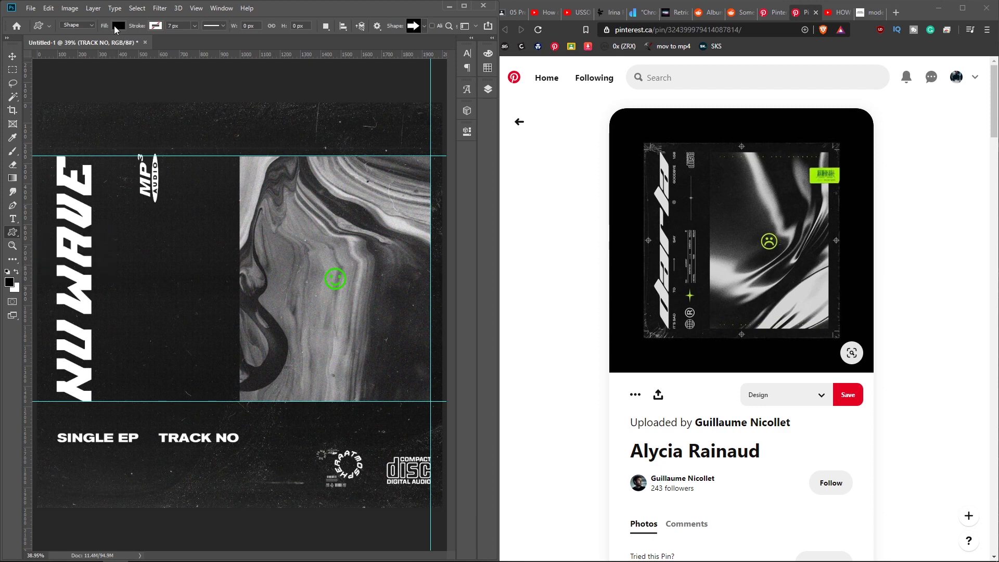
{"action": "left_click", "coordinate": [118, 26]}
Try drawing preset arrow shapes below the TRACK NO text, undoing each one
{"action": "left_click", "coordinate": [425, 25]}
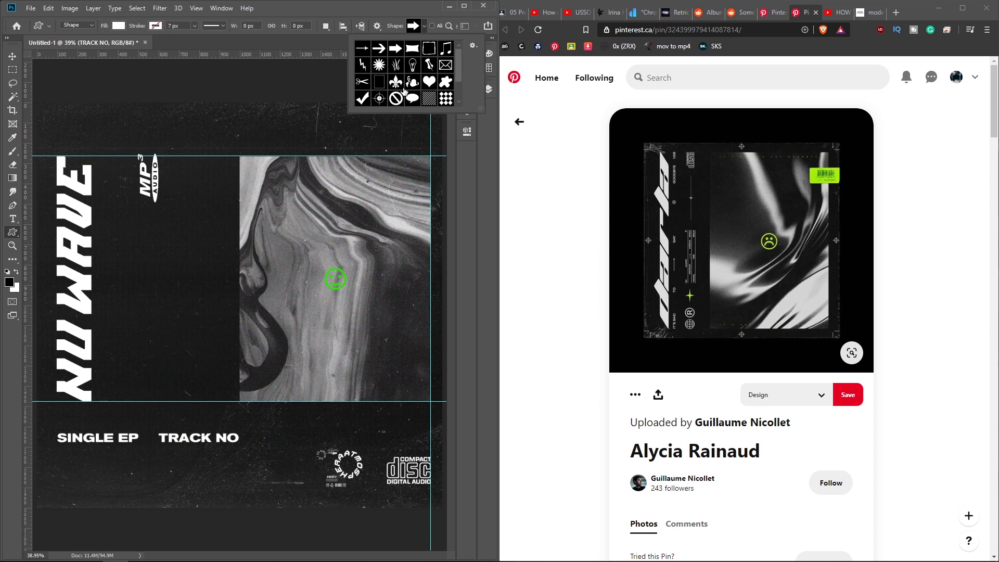
{"action": "left_click_drag", "start_coordinate": [130, 461], "coordinate": [197, 478]}
{"action": "key", "text": "ctrl+z"}
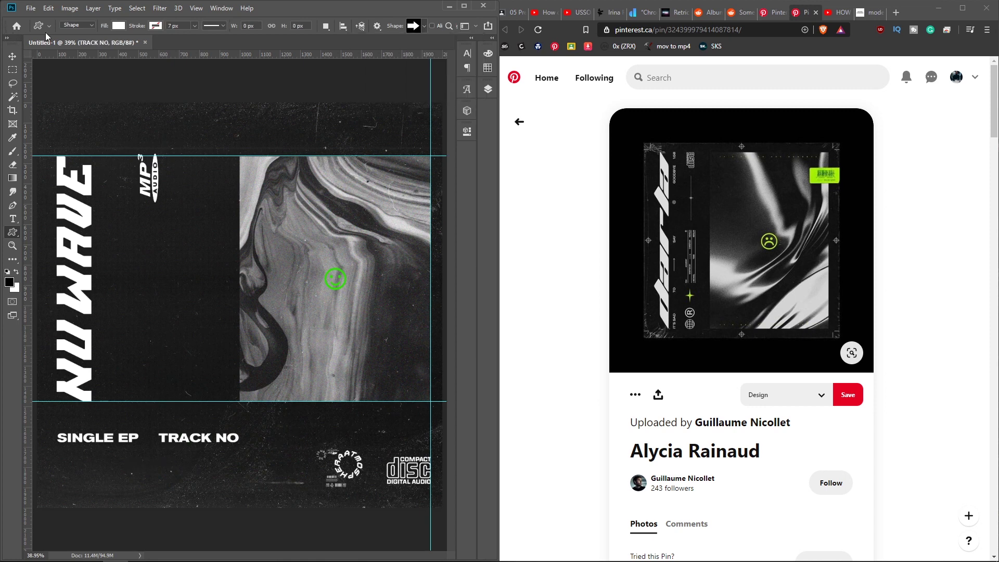
{"action": "left_click", "coordinate": [424, 27]}
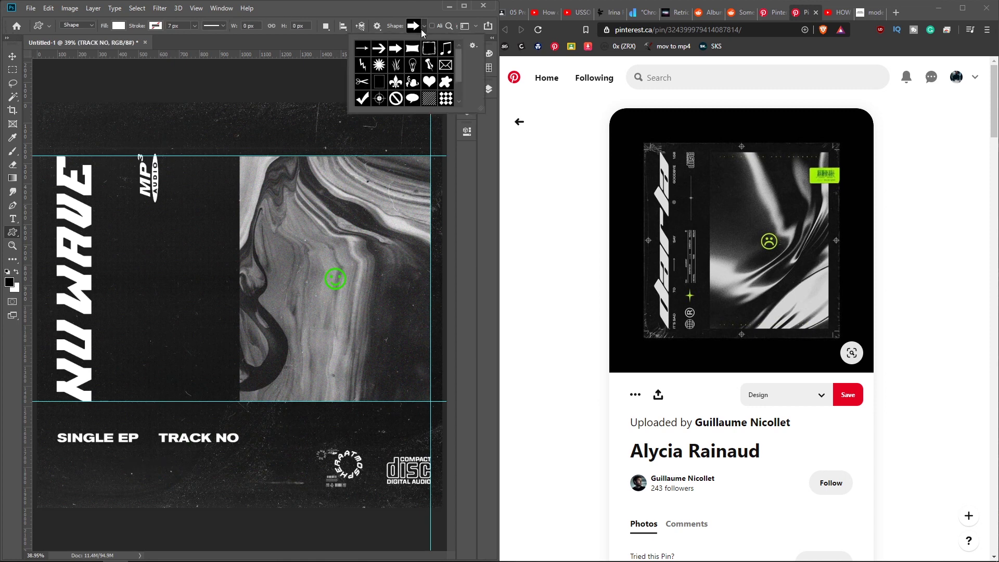
{"action": "left_click", "coordinate": [362, 50]}
{"action": "left_click_drag", "start_coordinate": [156, 460], "coordinate": [209, 478]}
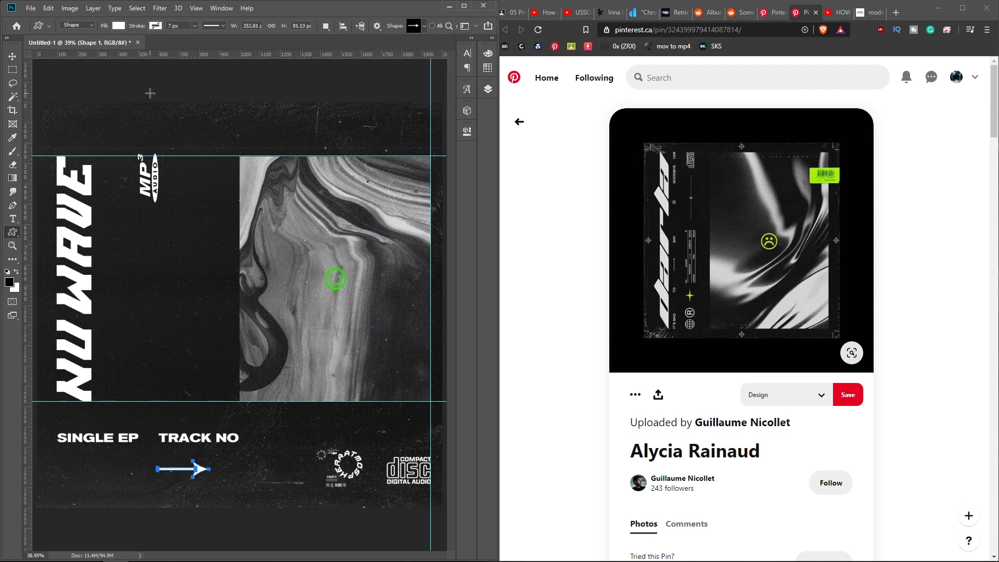
{"action": "left_click", "coordinate": [11, 56]}
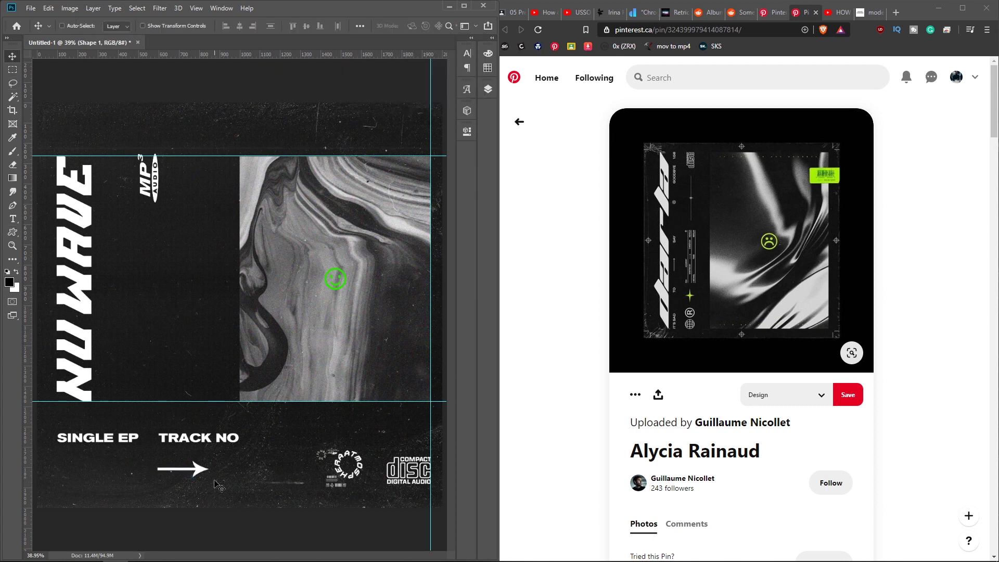
{"action": "key", "text": "ctrl+z"}
Draw a thin white rectangle about 289 by 13 px below the SINGLE EP text as an arrow shaft
{"action": "left_click", "coordinate": [12, 232]}
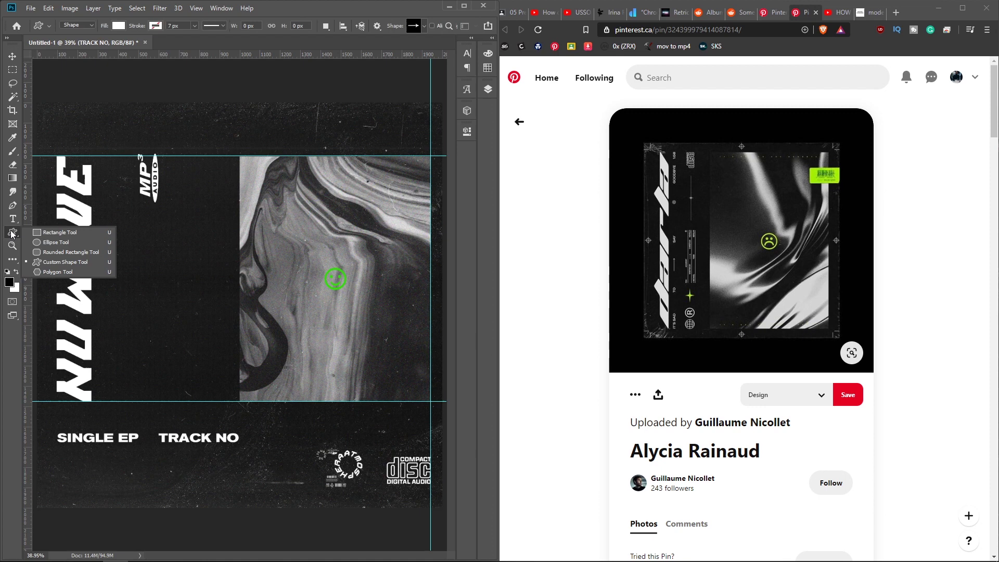
{"action": "left_click", "coordinate": [47, 234]}
{"action": "left_click_drag", "start_coordinate": [83, 461], "coordinate": [142, 467]}
{"action": "left_click", "coordinate": [436, 127]}
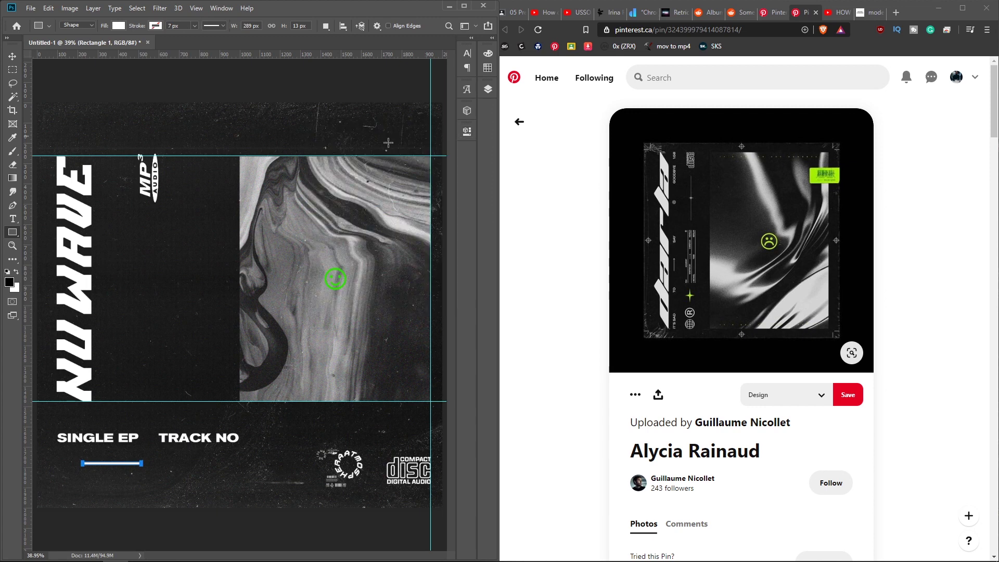
Draw a small white three-sided polygon at the right end of the thin rectangle as an arrowhead
{"action": "right_click", "coordinate": [12, 233]}
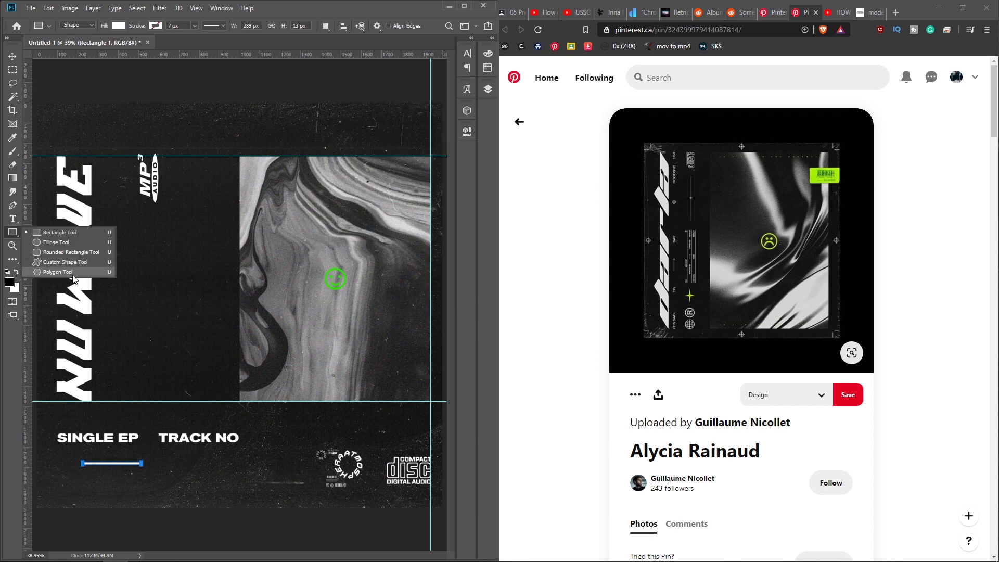
{"action": "left_click", "coordinate": [73, 272]}
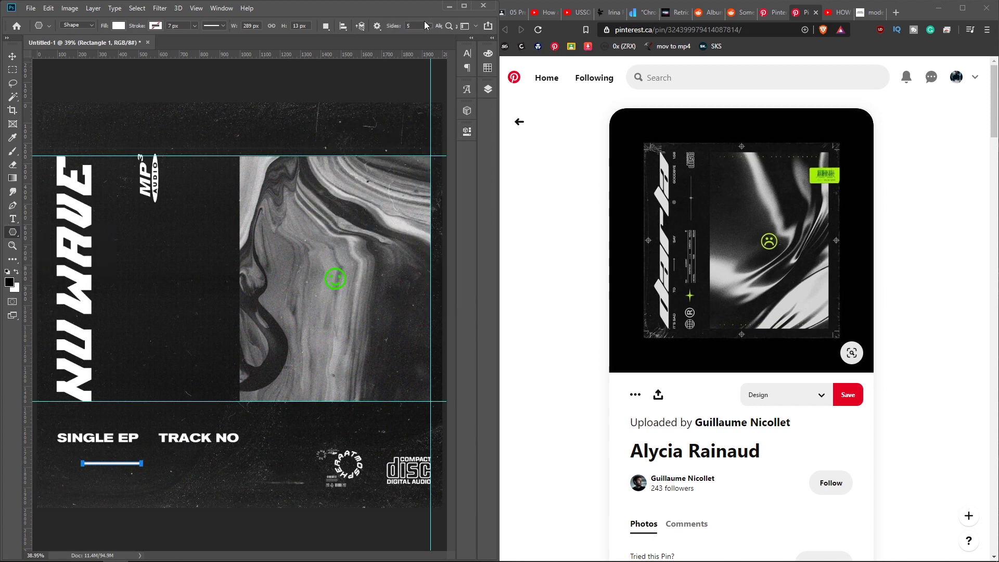
{"action": "left_click", "coordinate": [420, 24]}
{"action": "type", "text": "3"}
{"action": "key", "text": "Return"}
{"action": "left_click_drag", "start_coordinate": [141, 459], "coordinate": [157, 462]}
{"action": "key", "text": "v"}
Merge the triangle and rectangle shape layers into a single arrow, undoing the attempted horizontal alignment
{"action": "left_click", "coordinate": [488, 89]}
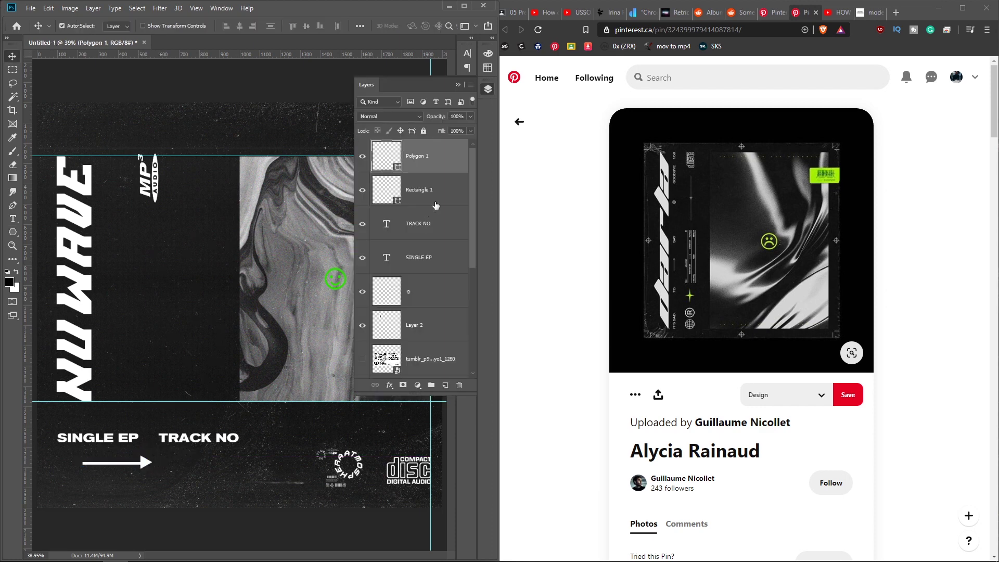
{"action": "left_click", "coordinate": [436, 203], "text": "shift"}
{"action": "left_click", "coordinate": [240, 26]}
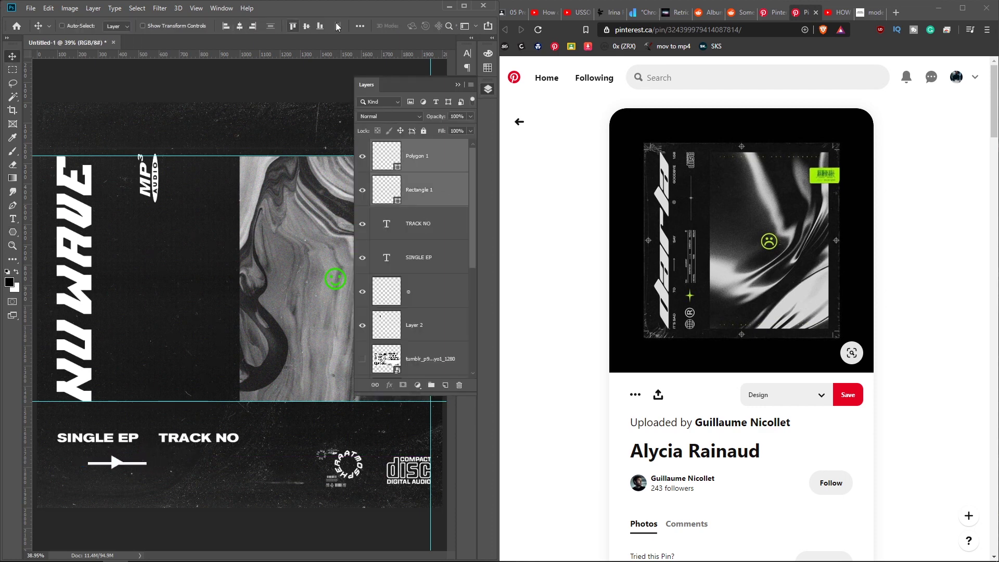
{"action": "key", "text": "ctrl+z"}
{"action": "key", "text": "ctrl+e"}
Scale the arrow down and space it evenly between SINGLE EP and TRACK NO on the same line
{"action": "key", "text": "ctrl+t"}
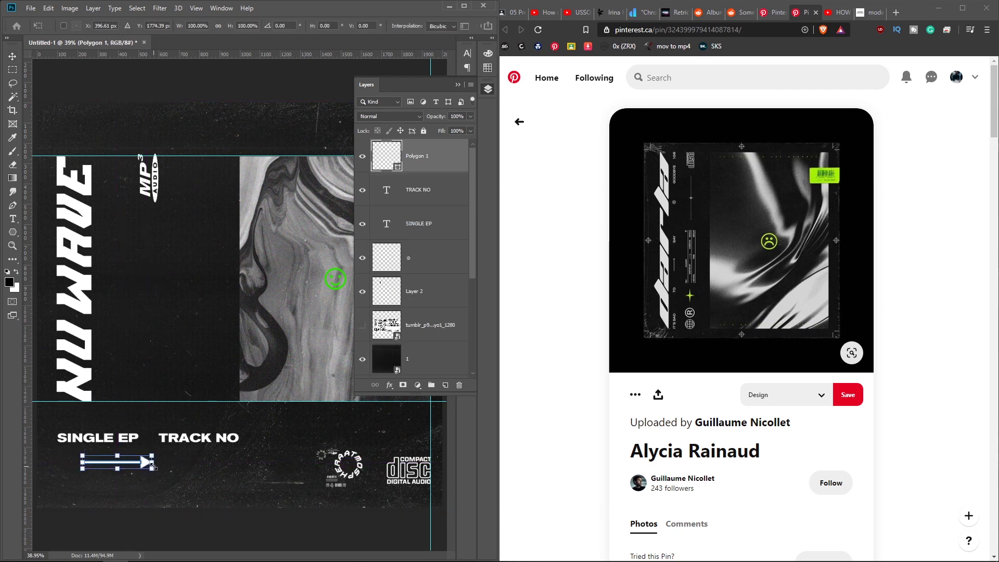
{"action": "left_click_drag", "start_coordinate": [155, 463], "coordinate": [128, 462]}
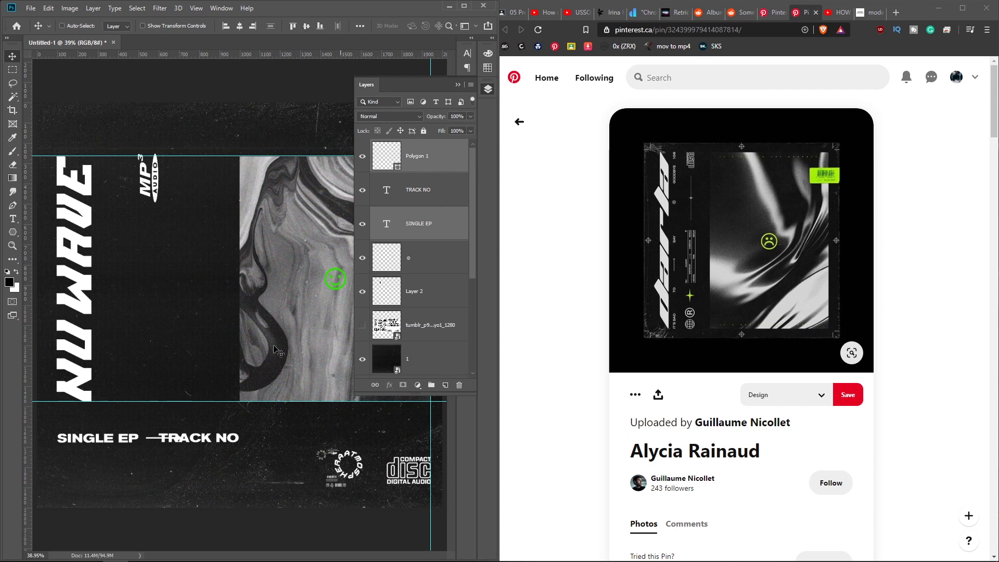
{"action": "left_click_drag", "start_coordinate": [156, 436], "coordinate": [191, 432]}
{"action": "left_click", "coordinate": [443, 167]}
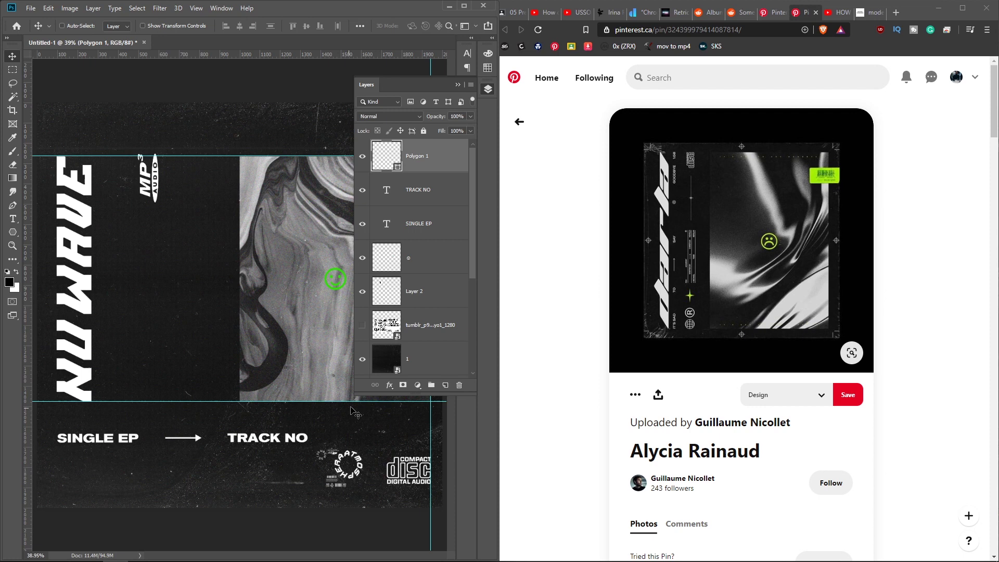
Group the arrow, TRACK NO and SINGLE EP layers and name the group elements
{"action": "left_click", "coordinate": [445, 224], "text": "shift"}
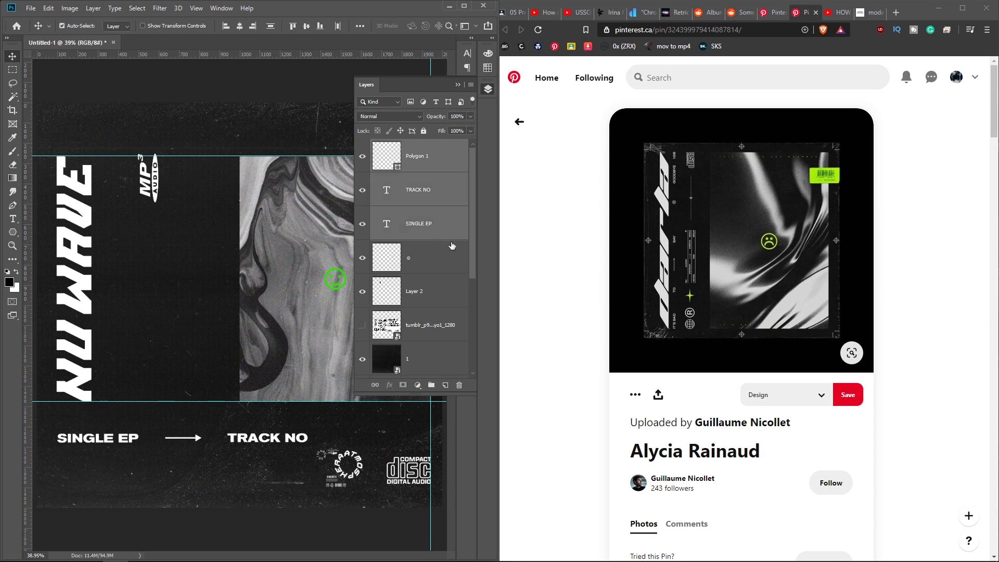
{"action": "key", "text": "ctrl+g"}
{"action": "double_click", "coordinate": [403, 145]}
{"action": "type", "text": "e"}
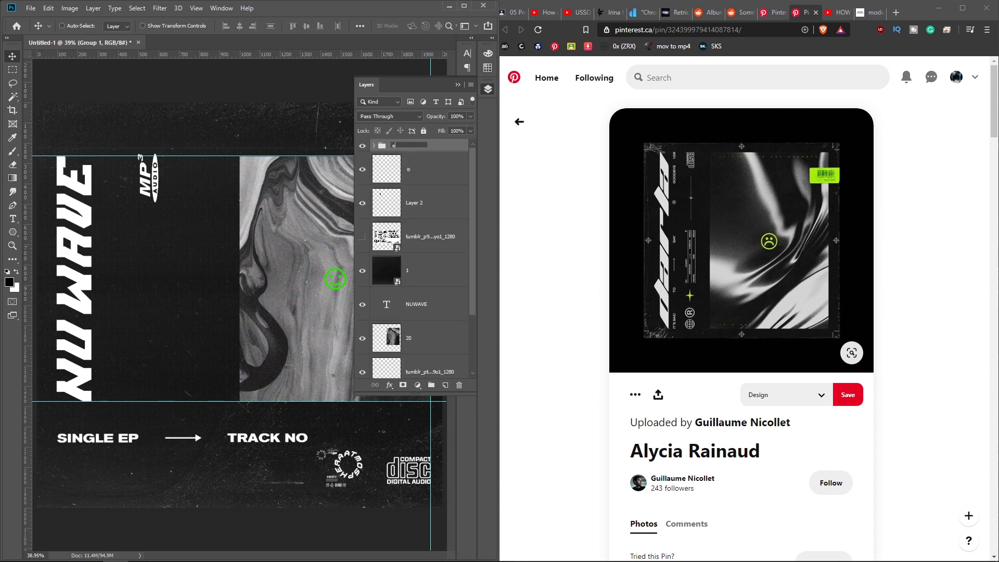
{"action": "type", "text": "lem"}
{"action": "type", "text": "ents"}
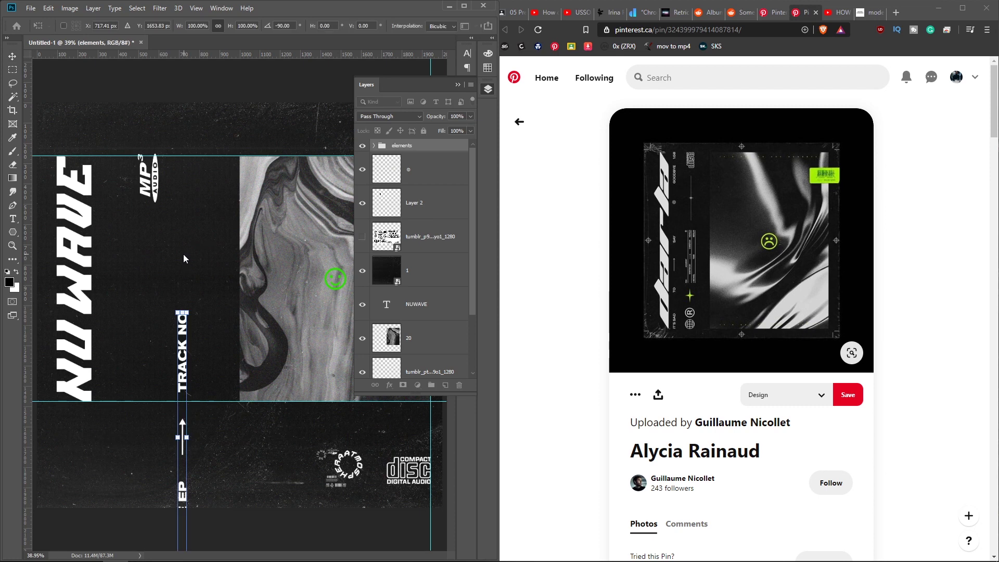
Rotate the elements group to -90° and scale it down vertically beside the NU WAVE title
{"action": "key", "text": "Return"}
{"action": "left_click_drag", "start_coordinate": [184, 364], "coordinate": [115, 209]}
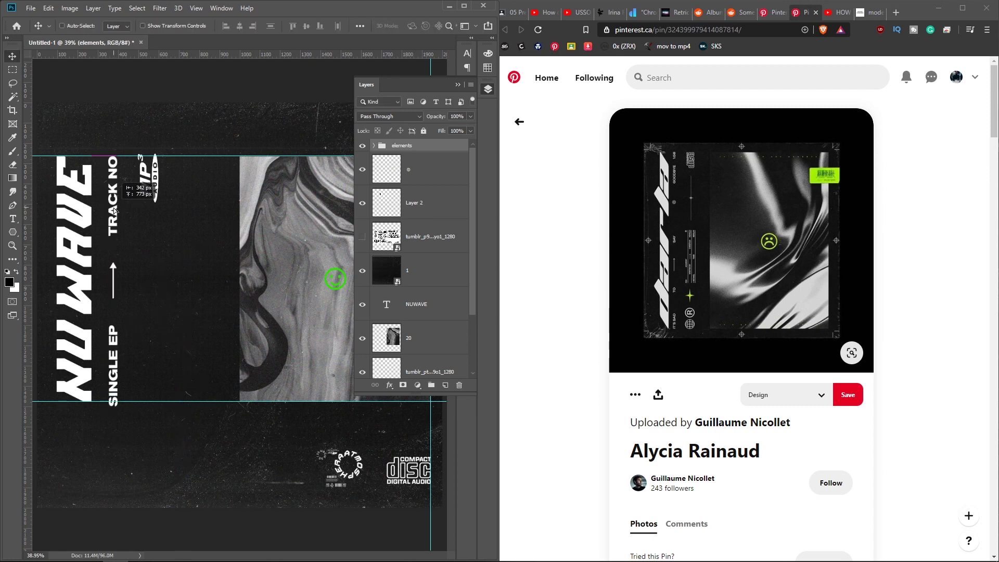
{"action": "key", "text": "ctrl+t"}
{"action": "left_click_drag", "start_coordinate": [120, 151], "coordinate": [98, 195]}
{"action": "key", "text": "Return"}
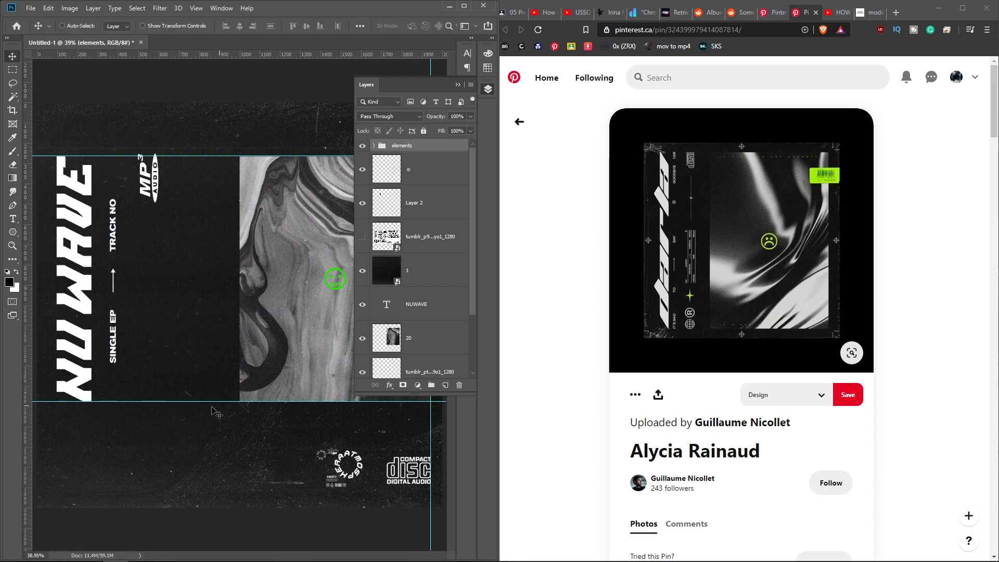
Place the elements group at the lower guide and the MP3 logo at the upper guide beside the title, naming its layer mp3
{"action": "left_click_drag", "start_coordinate": [109, 365], "coordinate": [99, 398]}
{"action": "left_click", "coordinate": [413, 179]}
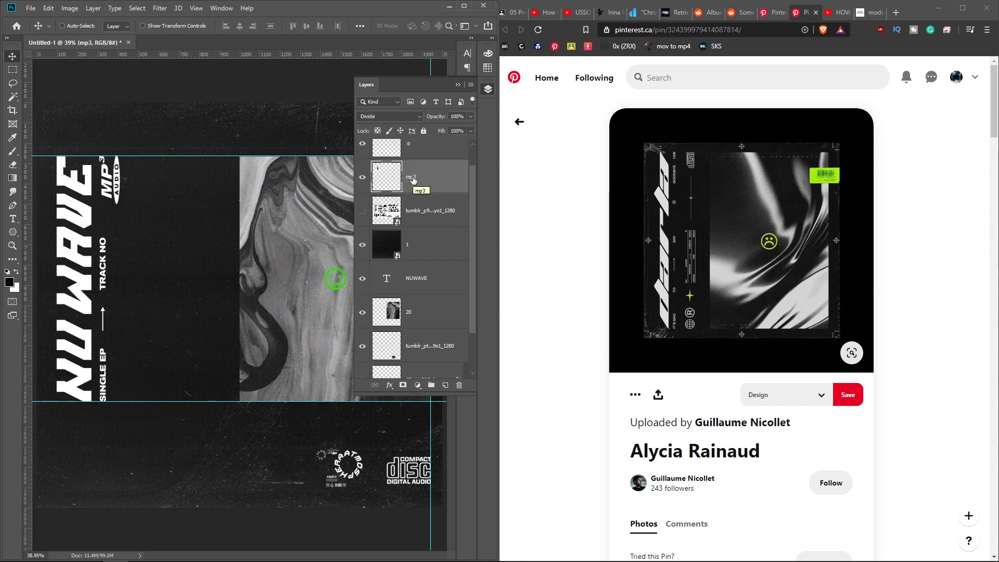
Add vertical guides along the title and both sides of the MP3 logo, and nudge the elements group right to line up
{"action": "left_click_drag", "start_coordinate": [28, 229], "coordinate": [101, 213]}
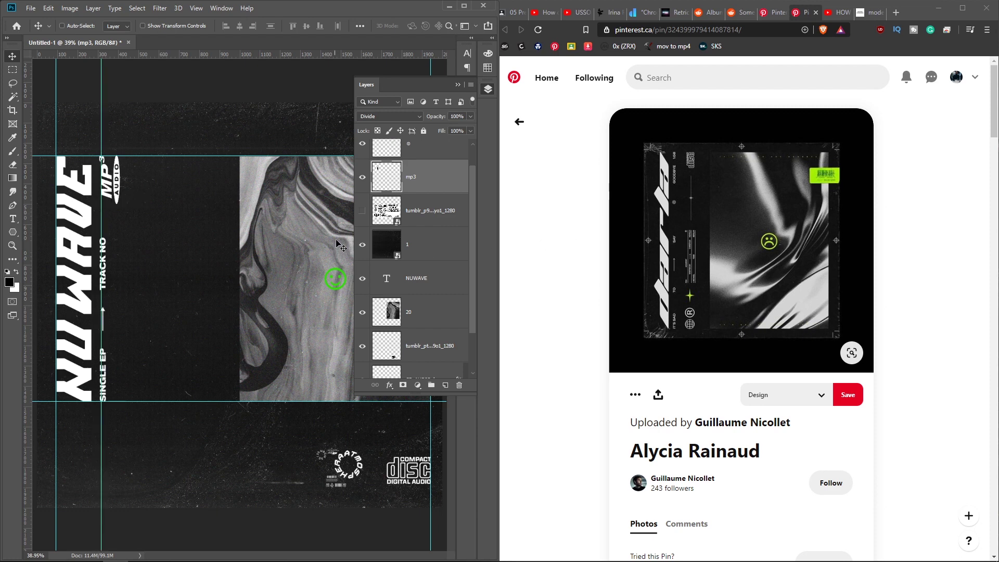
{"action": "scroll", "coordinate": [425, 209], "scroll_direction": "up", "scroll_amount": 1}
{"action": "left_click", "coordinate": [426, 147]}
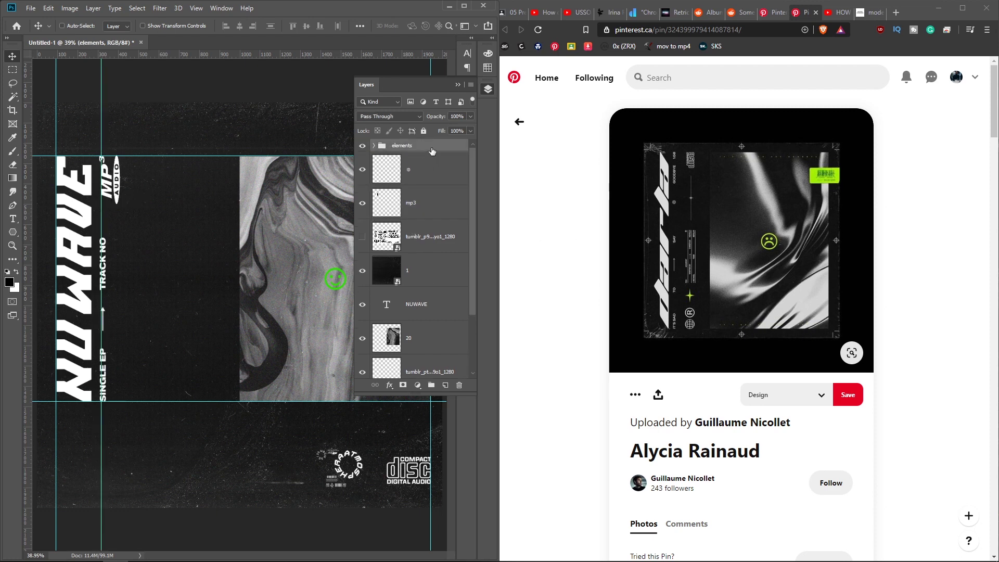
{"action": "key", "text": "Right"}
{"action": "key", "text": "Right"}
{"action": "key", "text": "Right"}
{"action": "key", "text": "Right"}
{"action": "key", "text": "Right"}
{"action": "key", "text": "Right"}
{"action": "key", "text": "Right"}
{"action": "key", "text": "Right"}
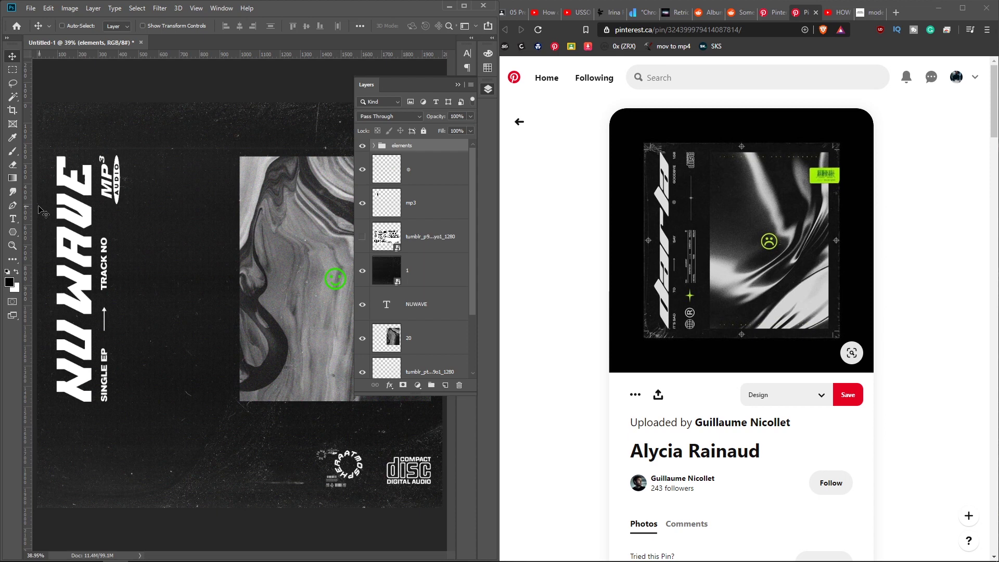
{"action": "left_click_drag", "start_coordinate": [30, 174], "coordinate": [120, 187]}
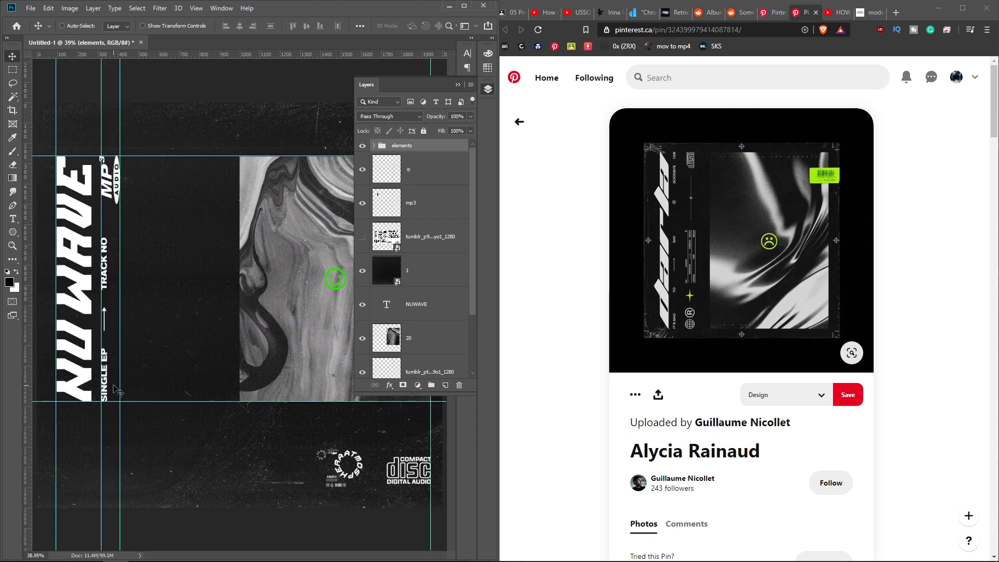
Copy the barcode from the graphics sheet onto its own layer and hide the sheet again
{"action": "left_click", "coordinate": [362, 237]}
{"action": "left_click", "coordinate": [432, 244]}
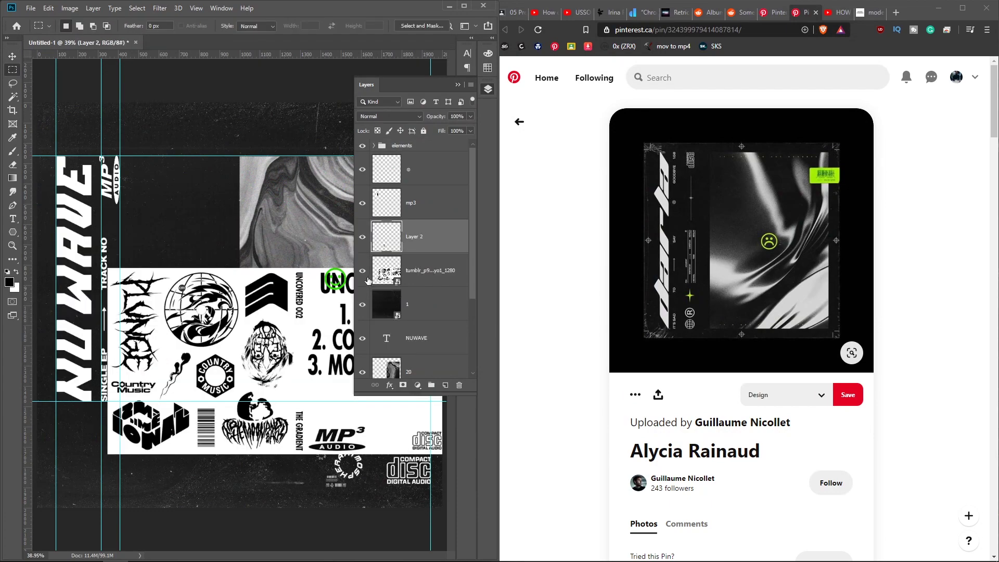
{"action": "left_click", "coordinate": [362, 270]}
{"action": "left_click", "coordinate": [414, 269]}
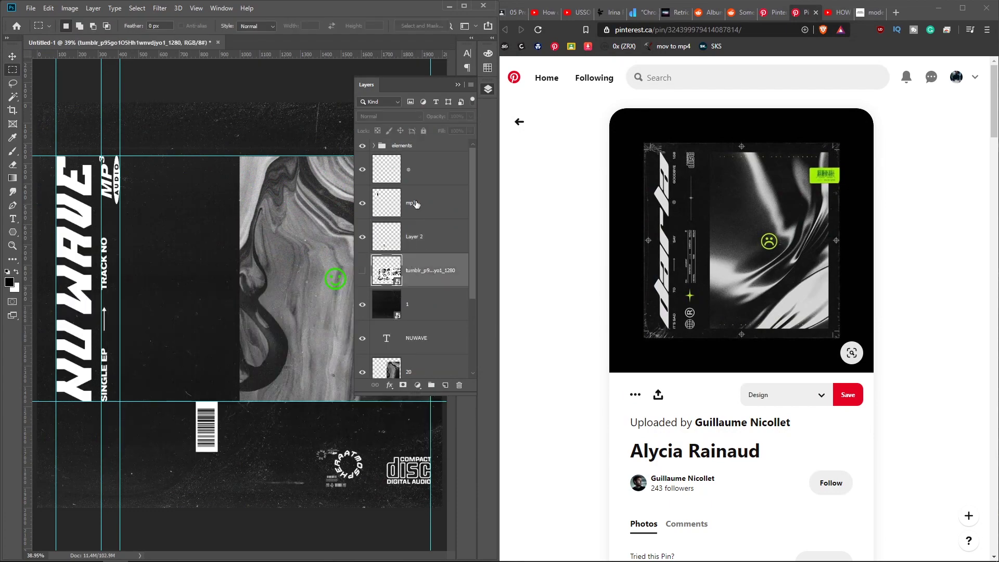
Set the copied barcode layer's blend mode to Divide and rename the layer bar code
{"action": "left_click", "coordinate": [415, 205]}
{"action": "left_click", "coordinate": [422, 234]}
{"action": "left_click", "coordinate": [404, 116]}
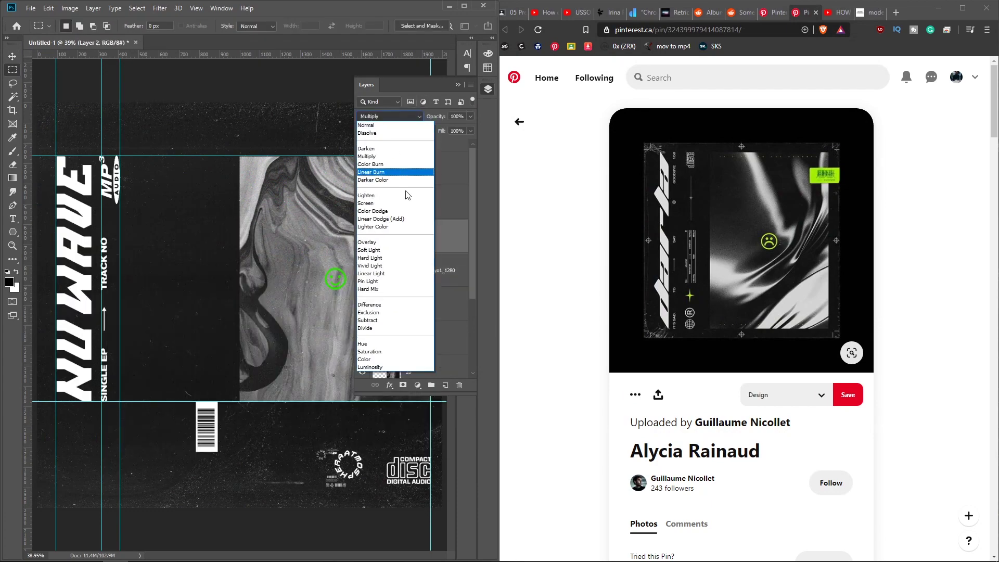
{"action": "left_click", "coordinate": [401, 329]}
{"action": "double_click", "coordinate": [415, 236]}
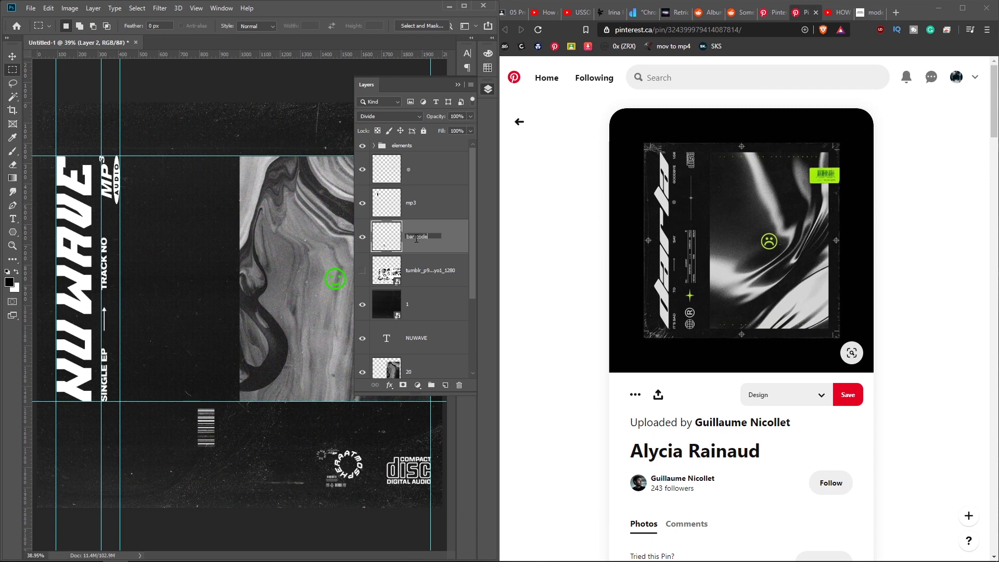
{"action": "key", "text": "Return"}
Try to scale the barcode down, flip it and place it at the lower guide beside the SINGLE EP text
{"action": "key", "text": "ctrl+t"}
{"action": "left_click_drag", "start_coordinate": [216, 408], "coordinate": [210, 422]}
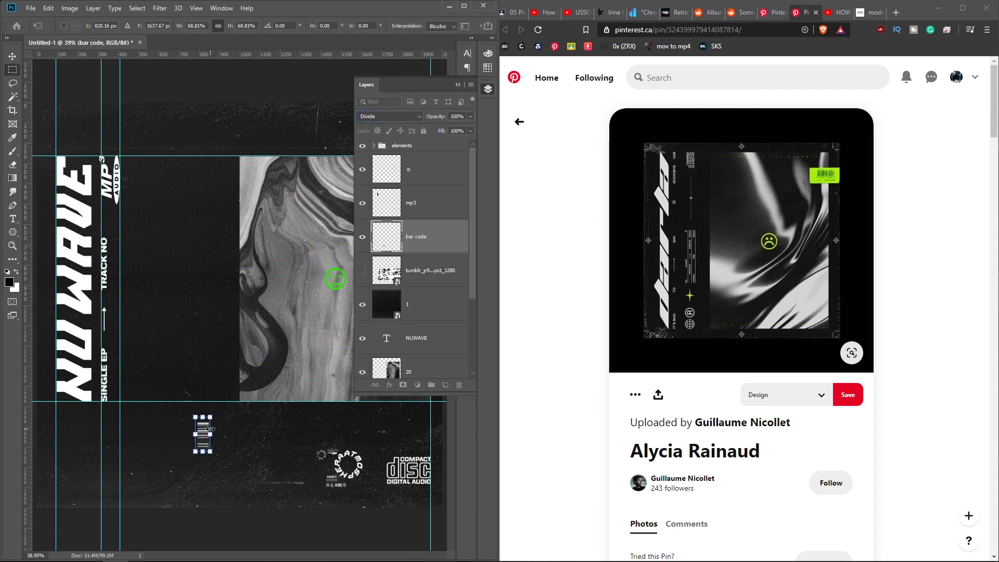
{"action": "key", "text": "Return"}
{"action": "key", "text": "v"}
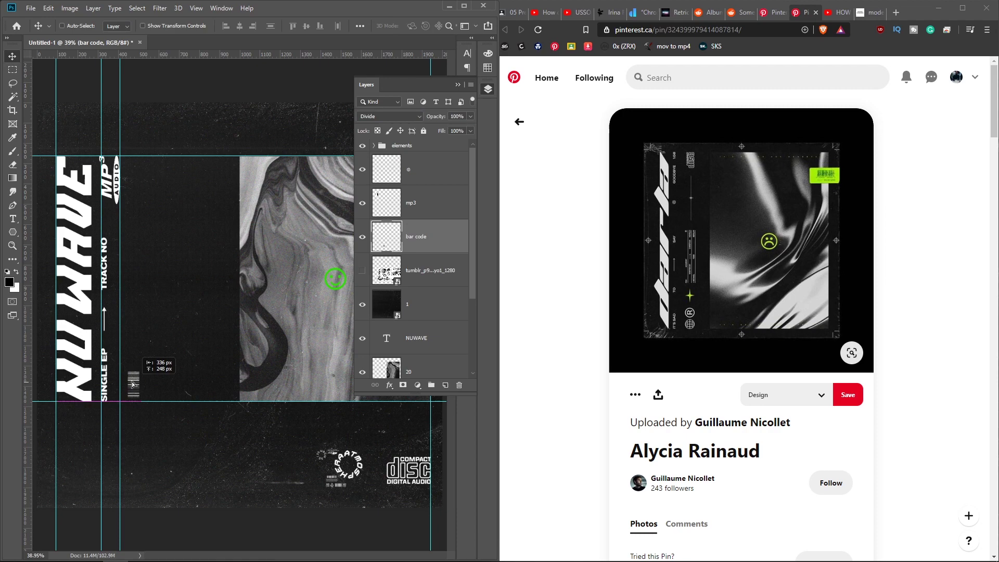
{"action": "left_click_drag", "start_coordinate": [132, 384], "coordinate": [111, 388]}
{"action": "scroll", "coordinate": [113, 388], "scroll_direction": "up", "scroll_amount": 5}
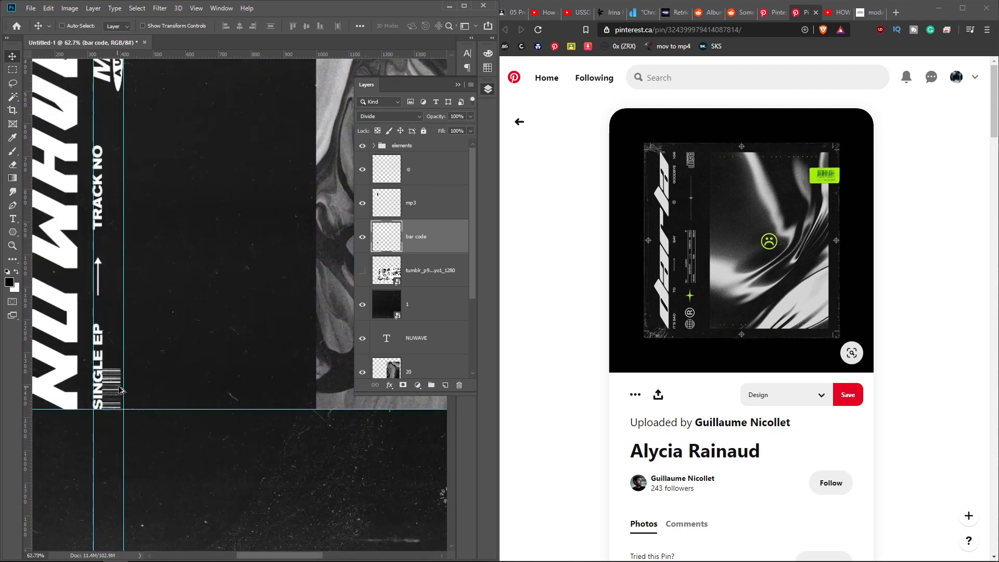
{"action": "scroll", "coordinate": [120, 390], "scroll_direction": "up", "scroll_amount": 8}
{"action": "key", "text": "ctrl+t"}
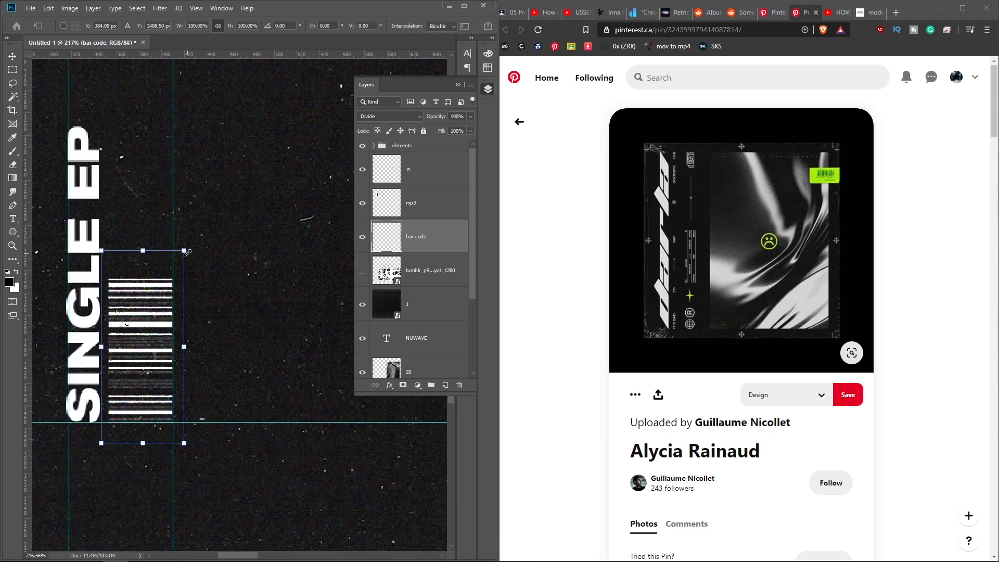
{"action": "left_click_drag", "start_coordinate": [185, 252], "coordinate": [95, 453]}
{"action": "key", "text": "Return"}
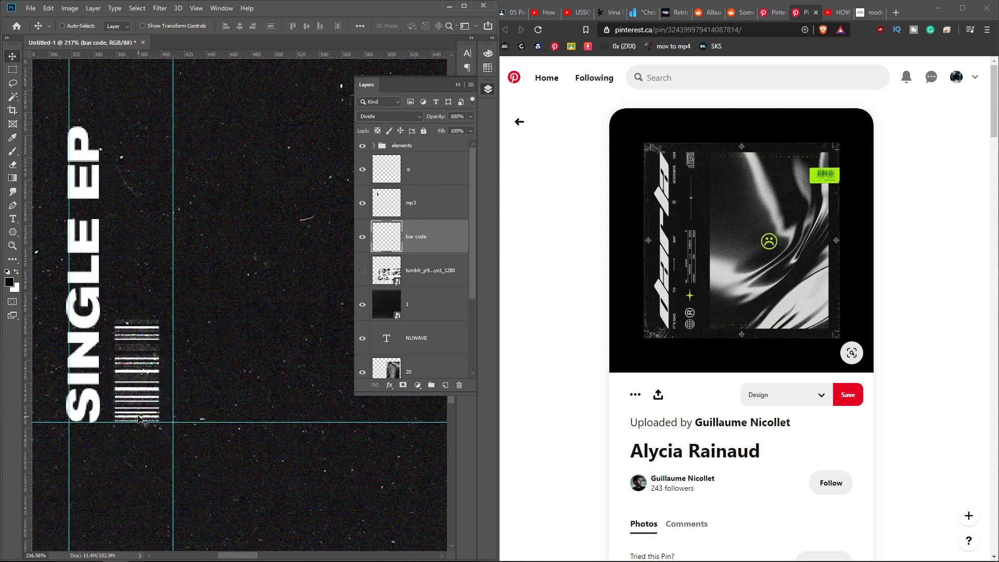
{"action": "scroll", "coordinate": [140, 419], "scroll_direction": "down", "scroll_amount": 10}
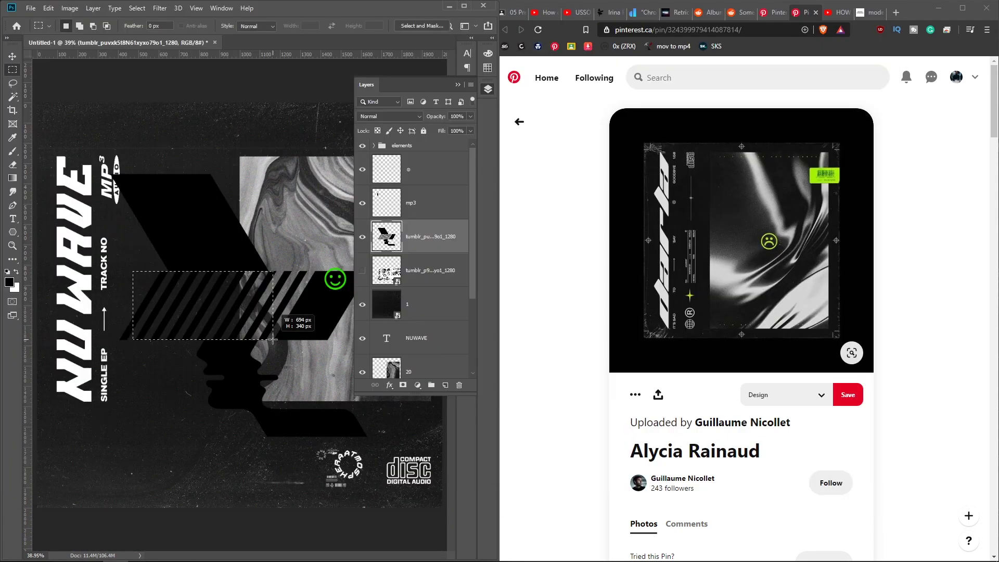
Copy the selected diagonal stripes onto their own layer, hide the source graphic and give the stripes a white Color Overlay
{"action": "key", "text": "ctrl+j"}
{"action": "left_click", "coordinate": [363, 270]}
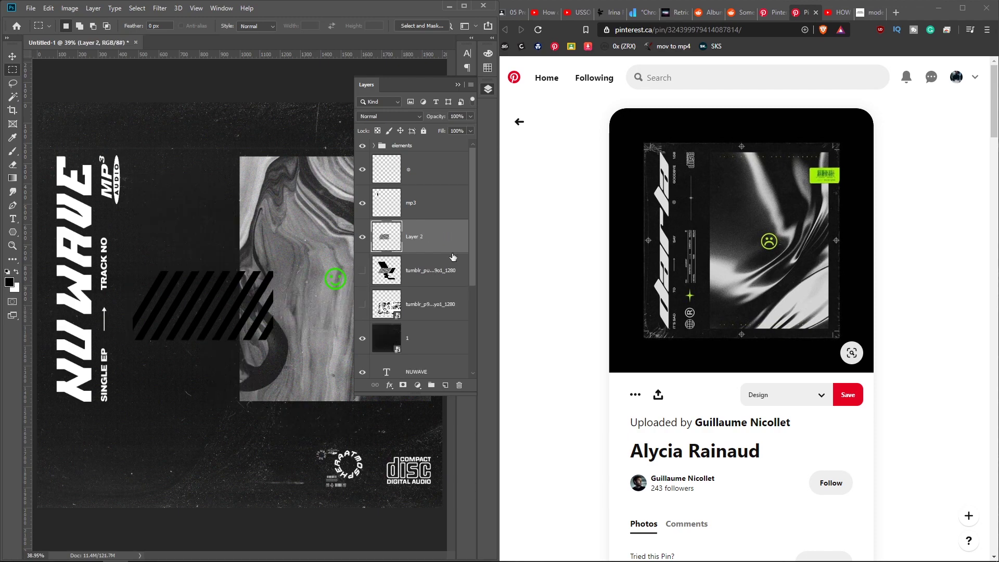
{"action": "double_click", "coordinate": [455, 250]}
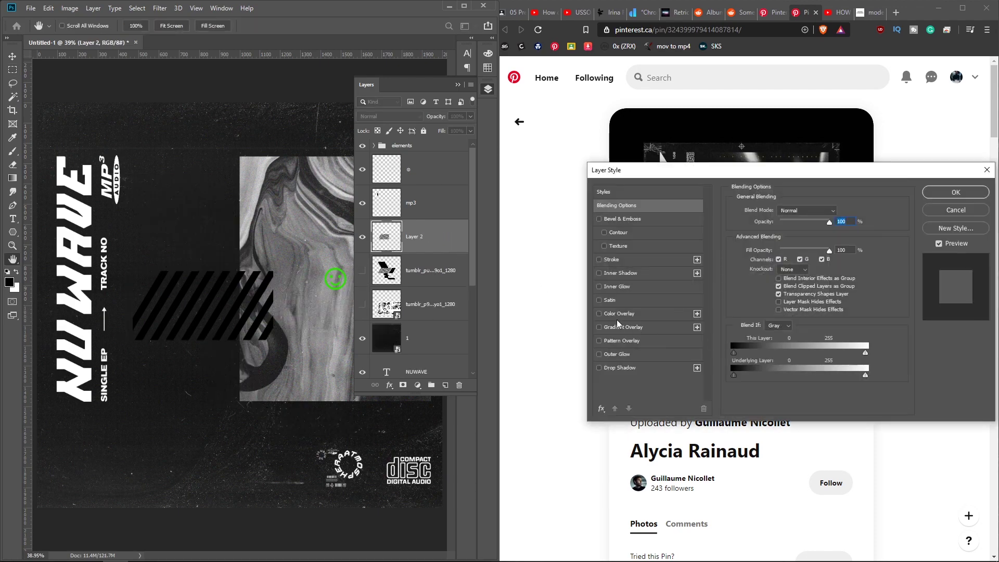
{"action": "left_click", "coordinate": [622, 314]}
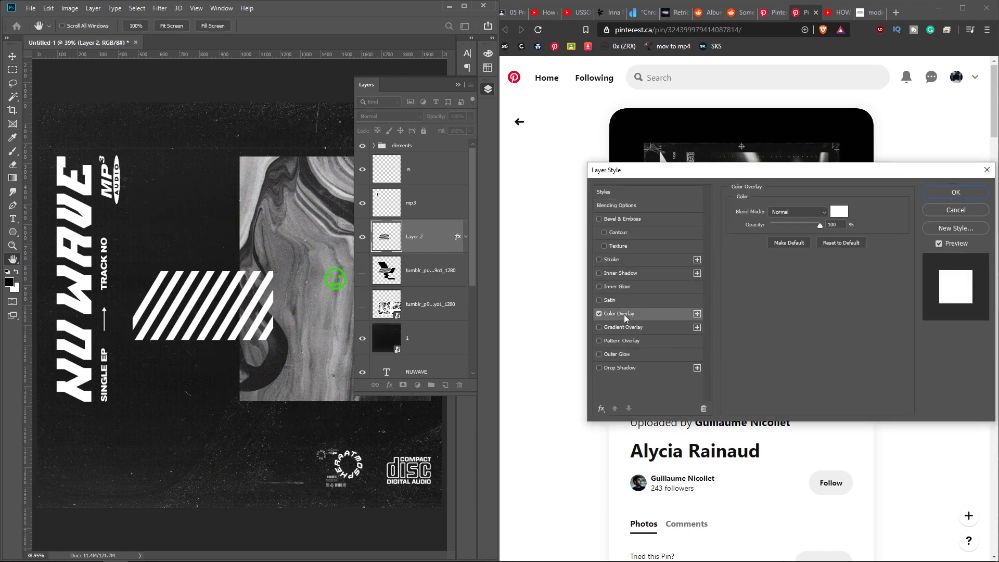
{"action": "left_click", "coordinate": [952, 198]}
Rotate the striped block to -90°
{"action": "key", "text": "ctrl+t"}
{"action": "left_click_drag", "start_coordinate": [272, 242], "coordinate": [136, 179]}
{"action": "right_click", "coordinate": [137, 180]}
{"action": "left_click", "coordinate": [277, 220]}
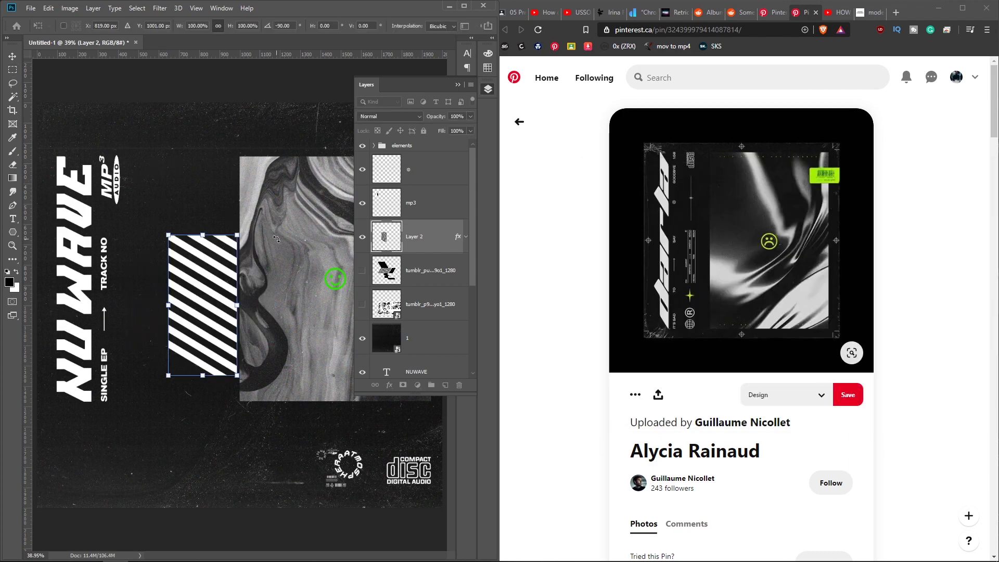
{"action": "key", "text": "Return"}
Scale the striped block down and place it at the lower guide beside the SINGLE EP text
{"action": "key", "text": "ctrl+t"}
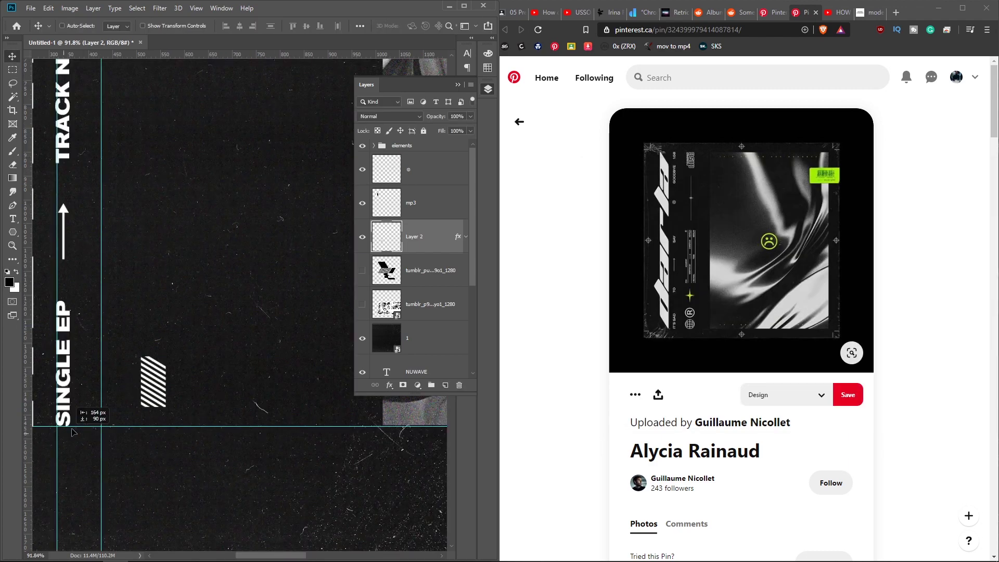
{"action": "left_click_drag", "start_coordinate": [162, 336], "coordinate": [98, 418]}
{"action": "scroll", "coordinate": [98, 419], "scroll_direction": "up", "scroll_amount": 3}
{"action": "key", "text": "ctrl+t"}
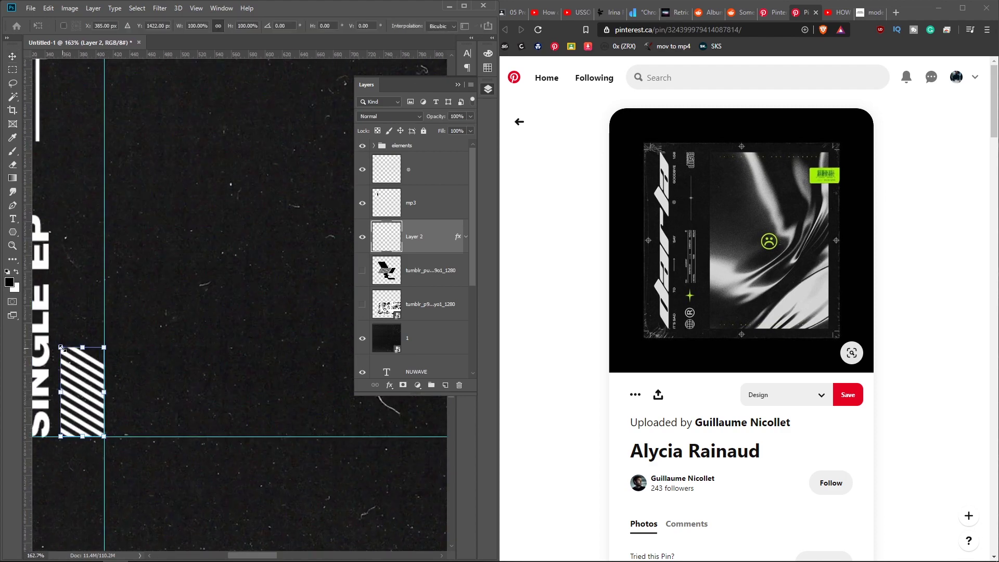
{"action": "left_click_drag", "start_coordinate": [61, 348], "coordinate": [73, 374]}
{"action": "key", "text": "Return"}
{"action": "key", "text": "ctrl+0"}
{"action": "key", "text": "ctrl+semicolon"}
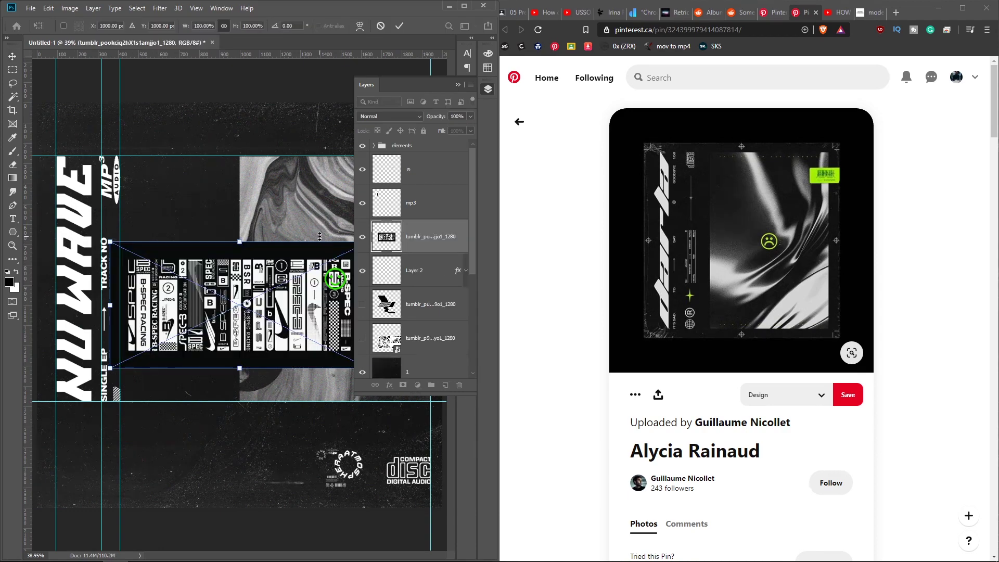
Place the B-SPEC graphics sheet on the canvas and shift it toward the vertical text
{"action": "left_click_drag", "start_coordinate": [307, 263], "coordinate": [350, 233]}
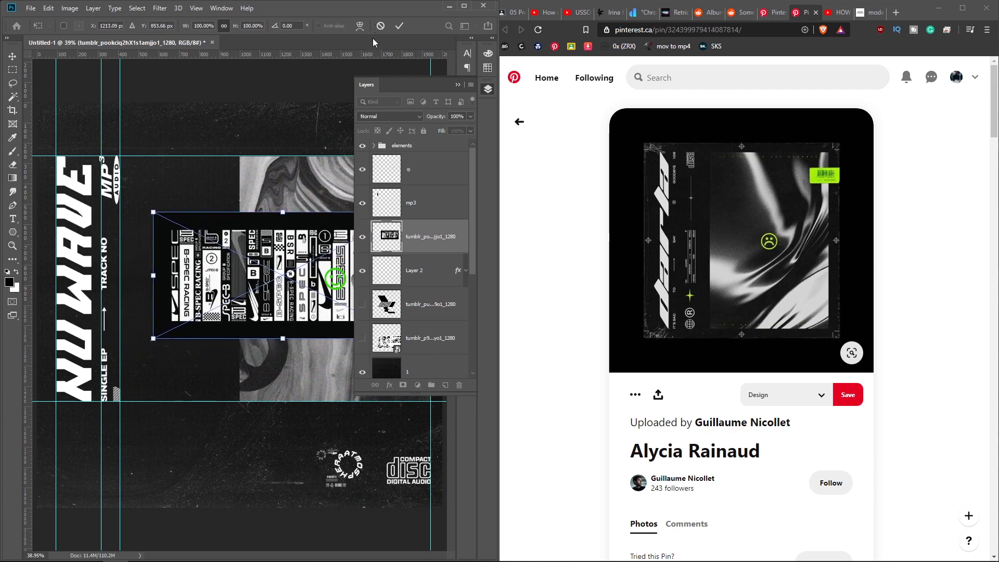
{"action": "left_click", "coordinate": [399, 25]}
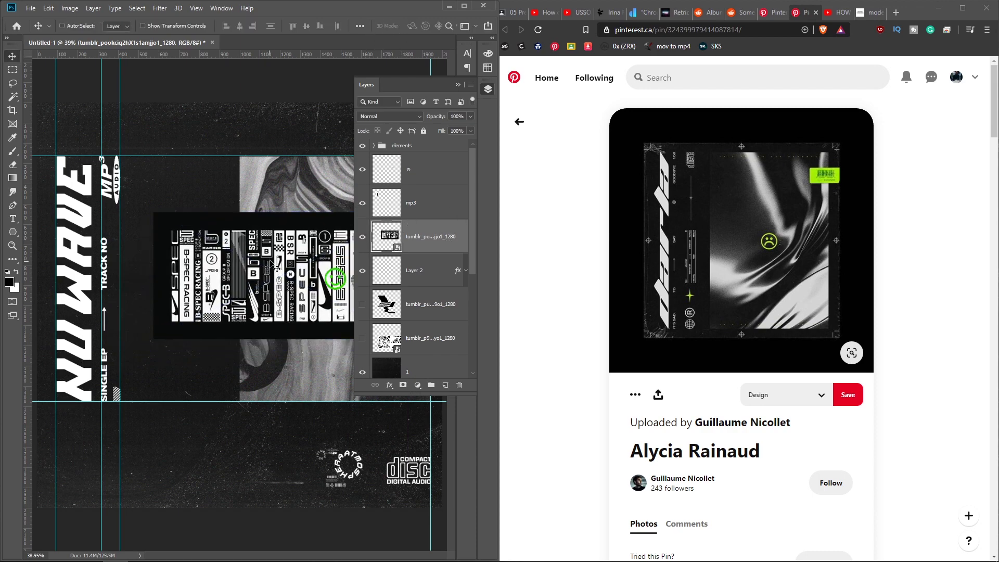
{"action": "left_click_drag", "start_coordinate": [250, 275], "coordinate": [178, 333]}
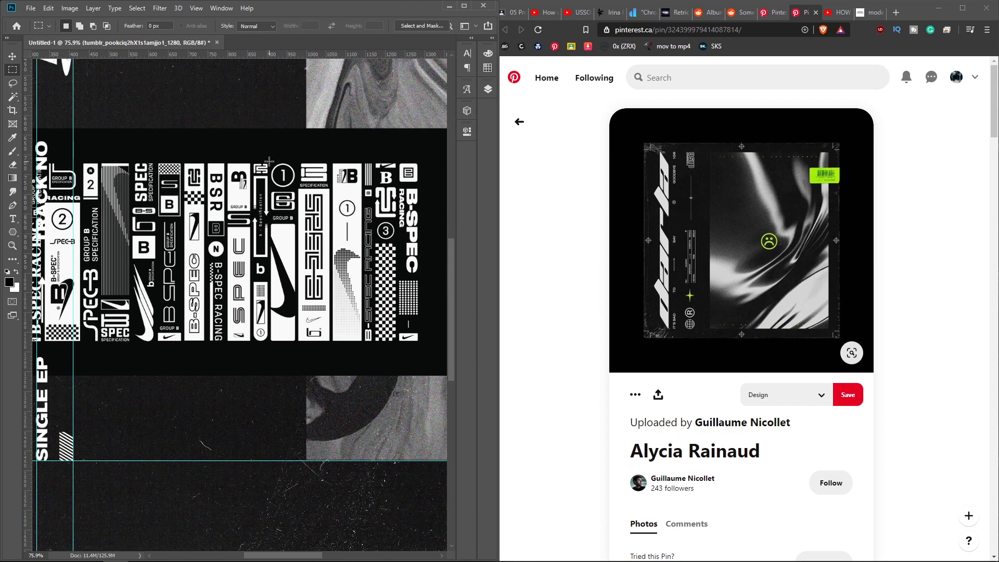
Copy the strip with the circled 1 and swoosh onto its own layer, blend it with Lighten and hide the sheet
{"action": "left_click_drag", "start_coordinate": [269, 161], "coordinate": [297, 342]}
{"action": "key", "text": "ctrl+j"}
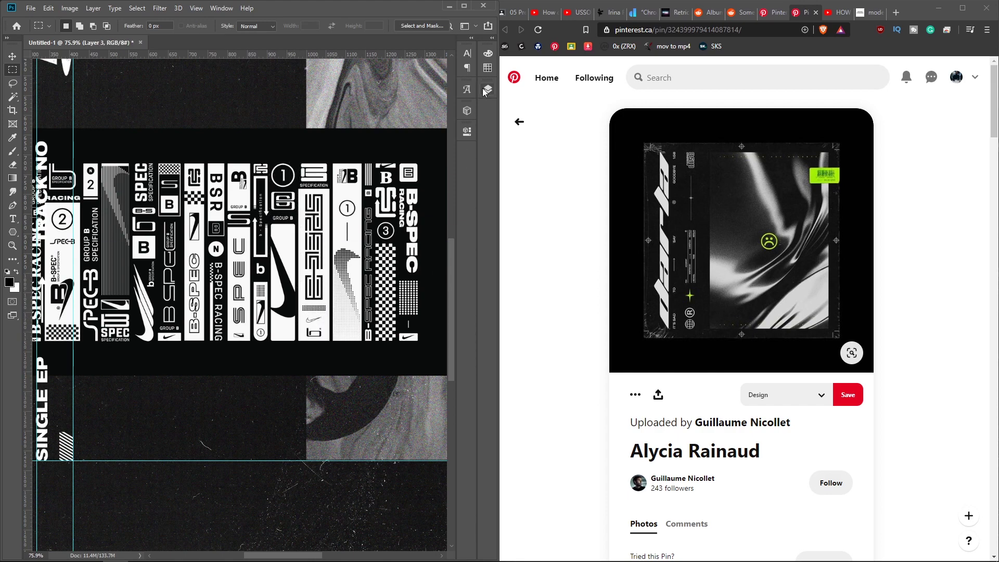
{"action": "left_click", "coordinate": [487, 89]}
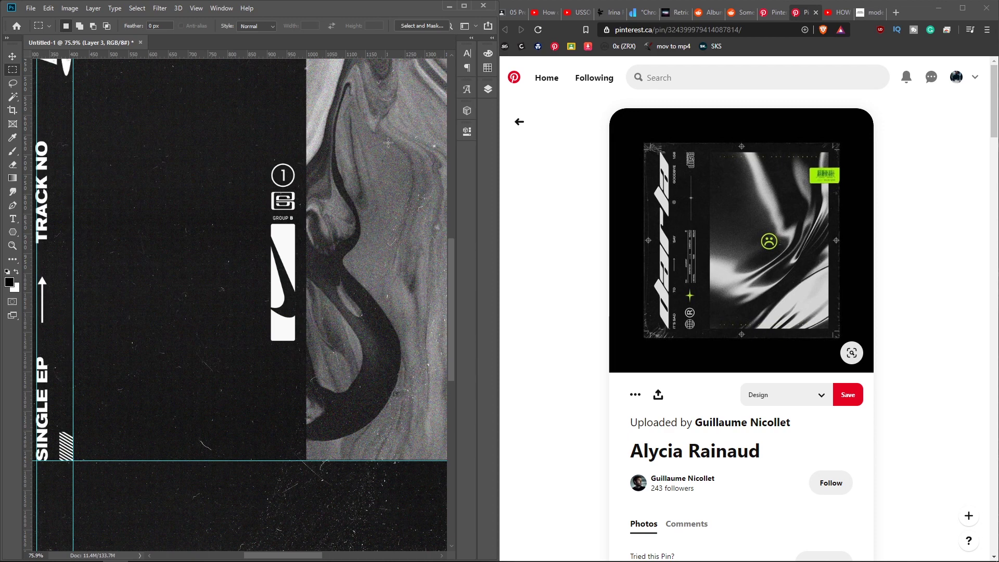
Scale the swoosh strip down and place it under the MP3 logo beside the TRACK NO text
{"action": "key", "text": "v"}
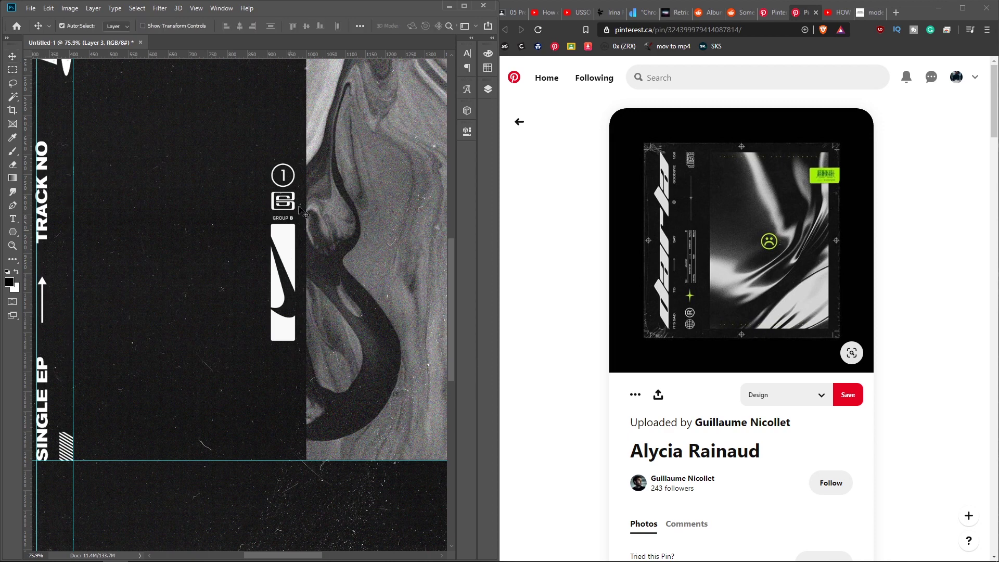
{"action": "key", "text": "ctrl+t"}
{"action": "left_click_drag", "start_coordinate": [295, 165], "coordinate": [295, 213]}
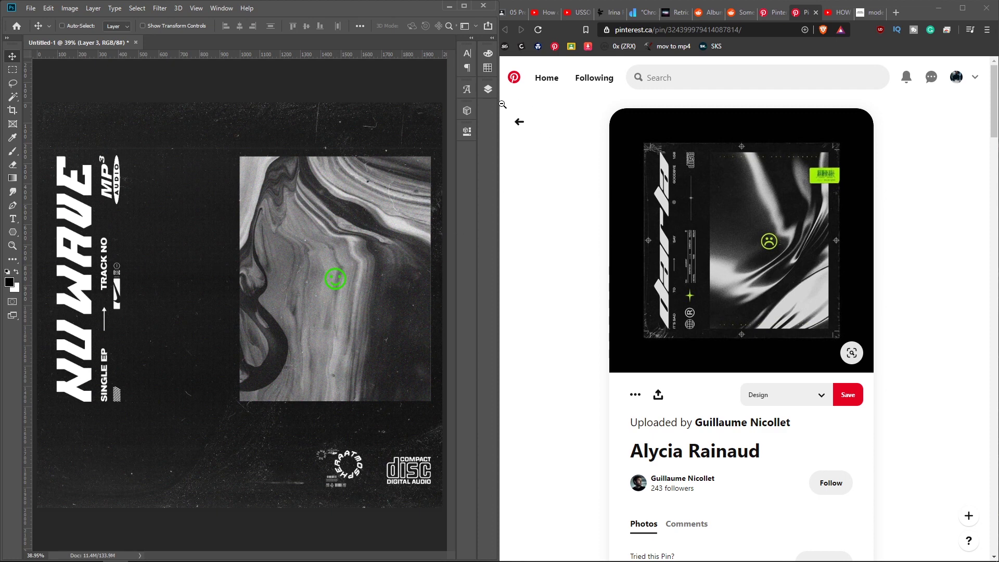
Enlarge the marbled artwork and scale up the NU WAVE title and its side elements to match the artwork's height
{"action": "left_click", "coordinate": [487, 89]}
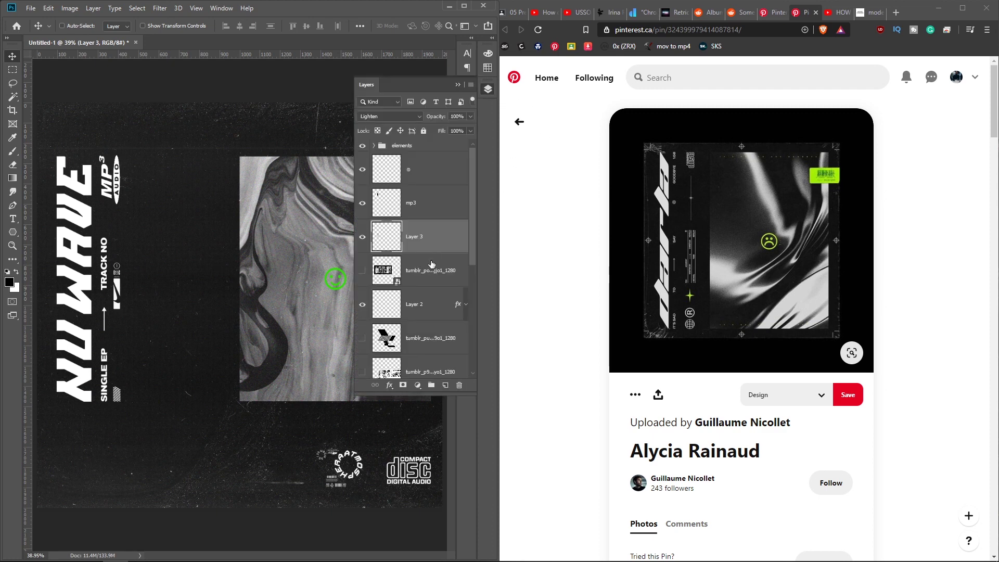
{"action": "scroll", "coordinate": [418, 322], "scroll_direction": "down", "scroll_amount": 4}
{"action": "left_click", "coordinate": [421, 329]}
{"action": "key", "text": "ctrl+t"}
{"action": "left_click_drag", "start_coordinate": [239, 155], "coordinate": [208, 116]}
{"action": "left_click_drag", "start_coordinate": [205, 405], "coordinate": [202, 442]}
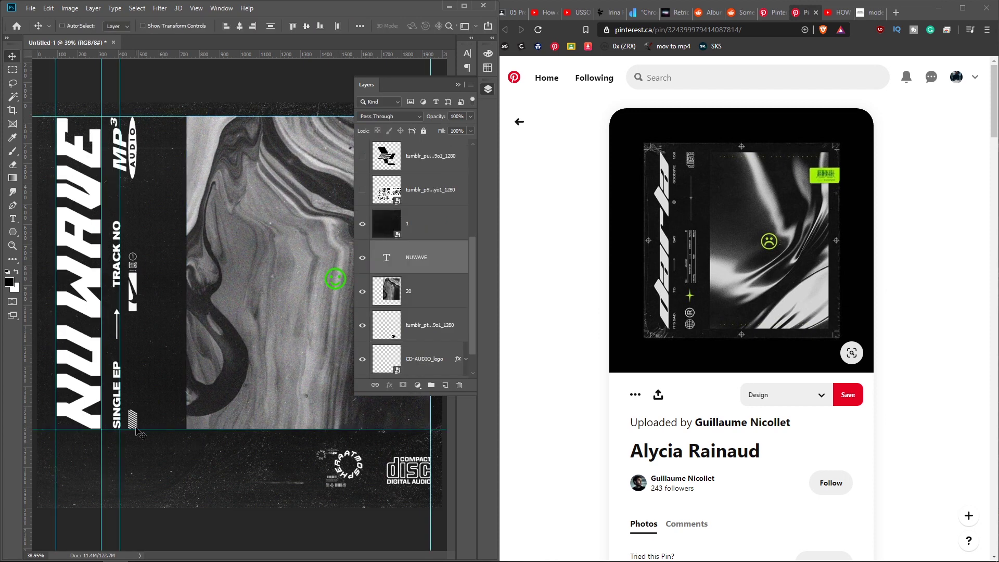
Hide the guides, then resize the smiley, centre it on the marbled artwork and colour it yellow
{"action": "key", "text": "ctrl+h"}
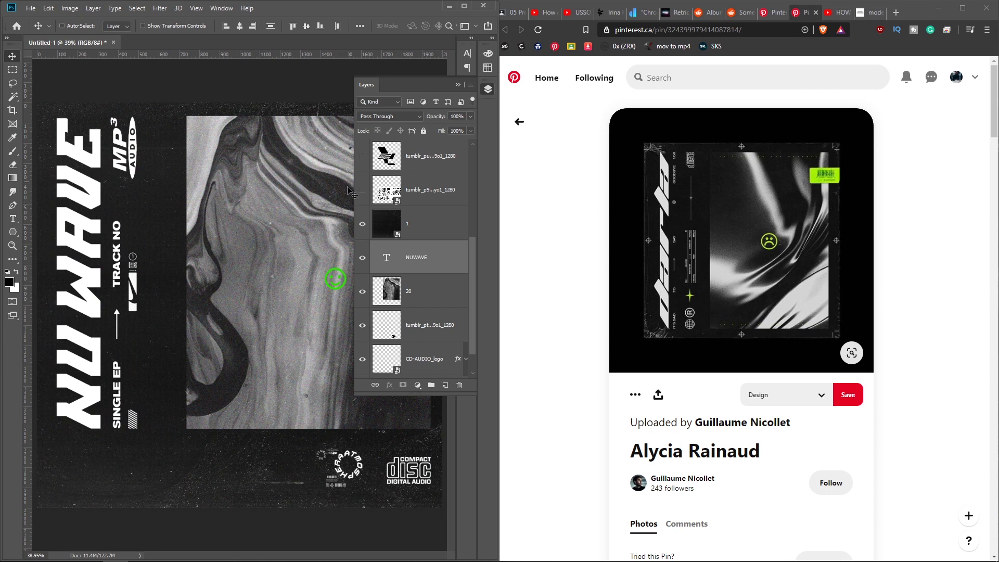
{"action": "scroll", "coordinate": [427, 208], "scroll_direction": "up", "scroll_amount": 5}
{"action": "scroll", "coordinate": [426, 172], "scroll_direction": "up", "scroll_amount": 2}
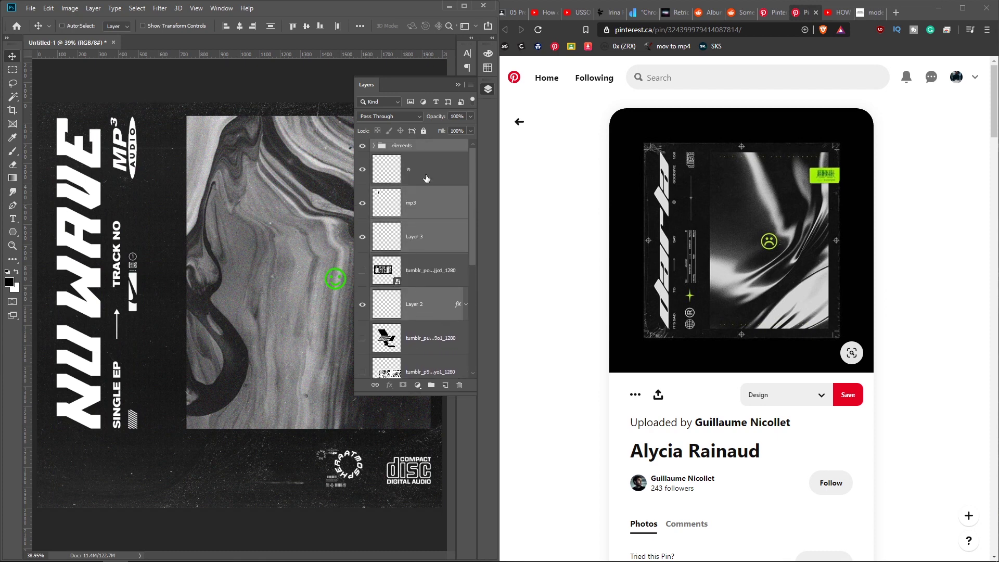
{"action": "left_click", "coordinate": [426, 179]}
{"action": "key", "text": "ctrl+t"}
{"action": "left_click_drag", "start_coordinate": [323, 268], "coordinate": [313, 259]}
{"action": "key", "text": "Return"}
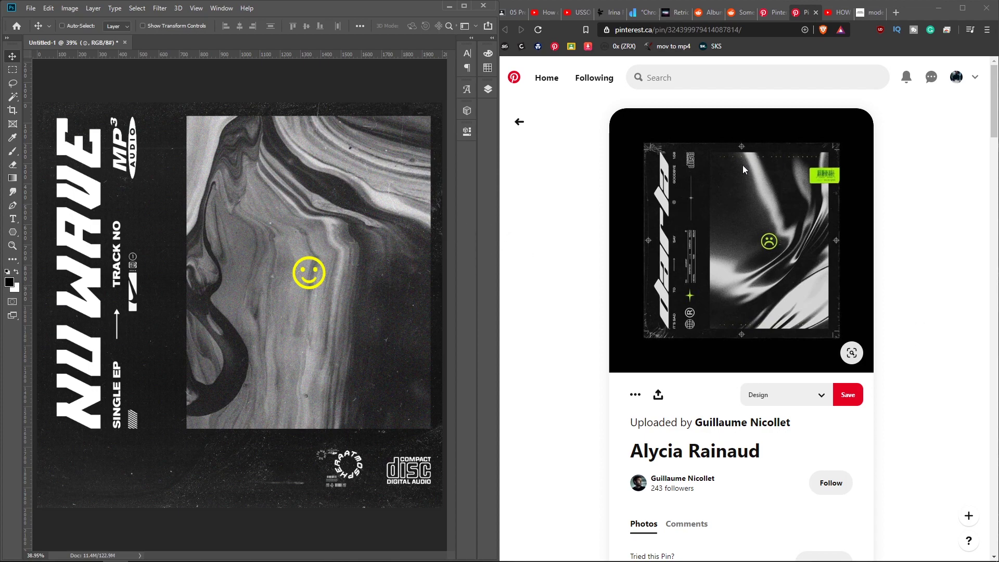
Add a white 60 pt © symbol, align it to the canvas and place copies at the midpoints of the canvas edges
{"action": "scroll", "coordinate": [717, 211], "scroll_direction": "down", "scroll_amount": 3}
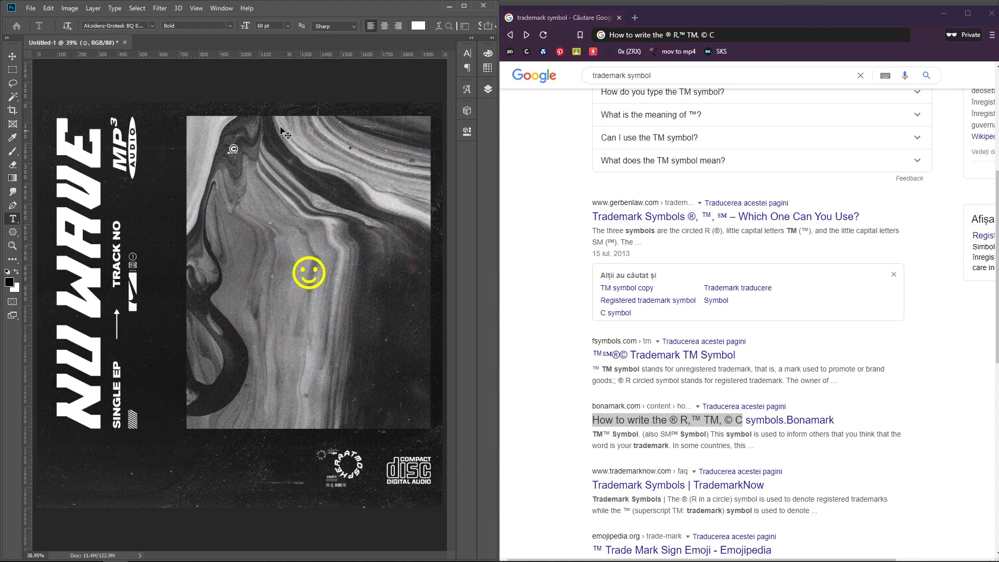
{"action": "left_click", "coordinate": [12, 56]}
{"action": "key", "text": "ctrl+a"}
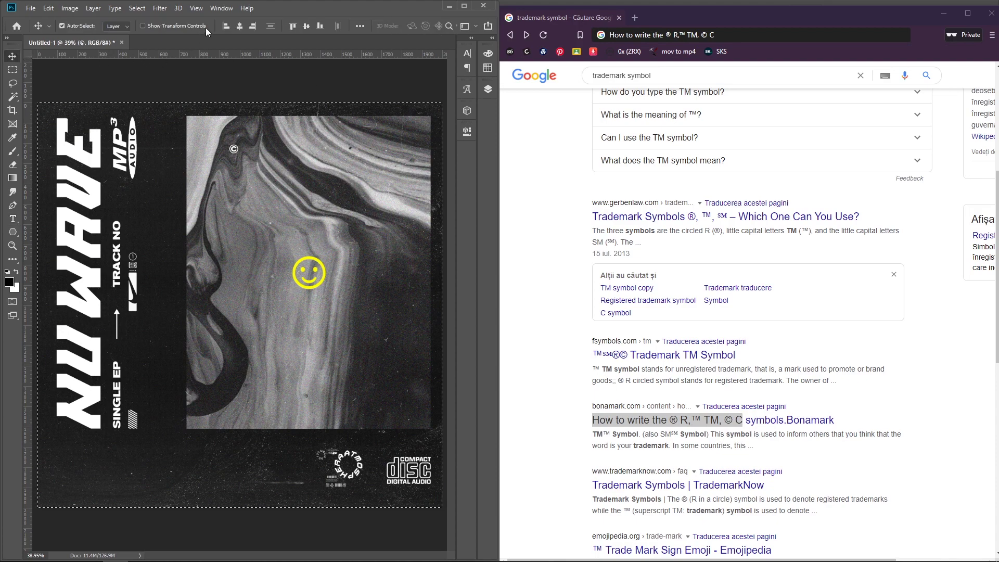
{"action": "left_click", "coordinate": [239, 25]}
{"action": "left_click", "coordinate": [300, 26]}
{"action": "key", "text": "ctrl+d"}
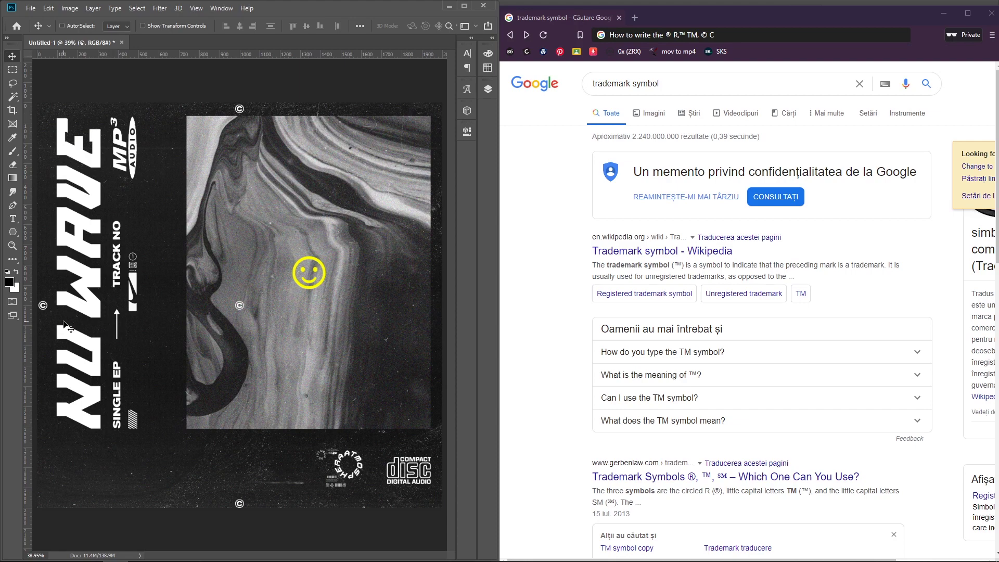
{"action": "left_click_drag", "start_coordinate": [43, 308], "coordinate": [440, 318]}
{"action": "key", "text": "ctrl+shift+p"}
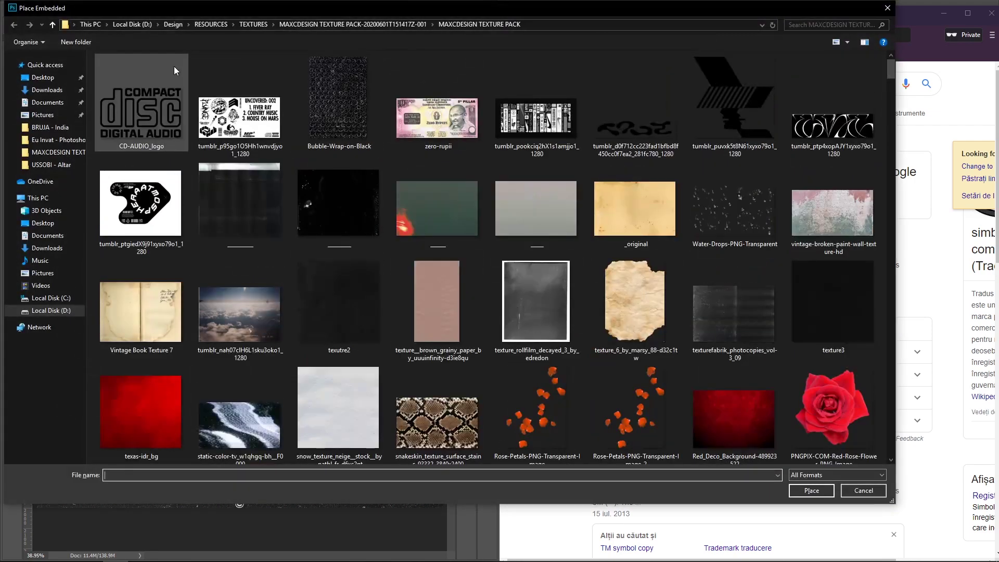
{"action": "scroll", "coordinate": [566, 246], "scroll_direction": "down", "scroll_amount": 5}
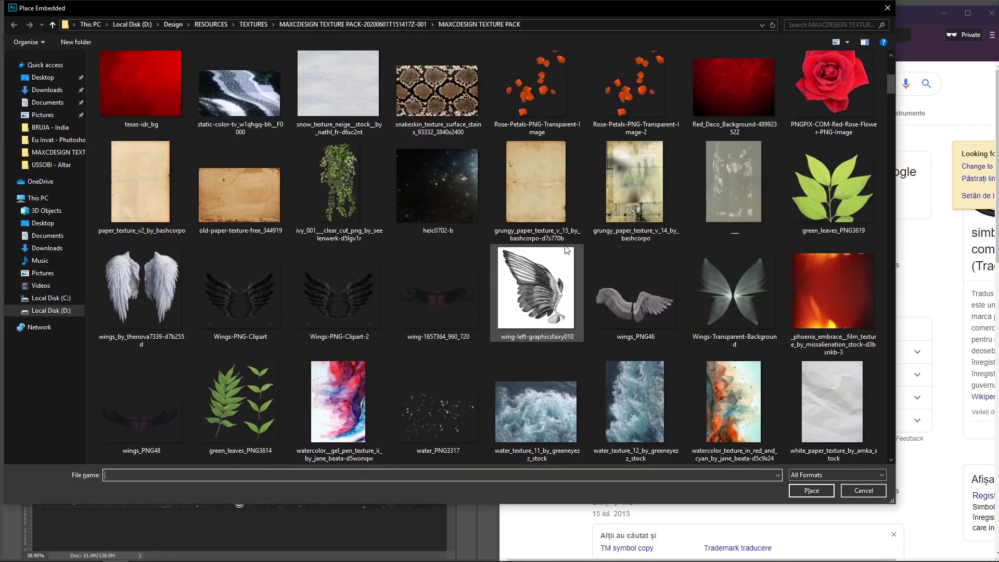
{"action": "scroll", "coordinate": [566, 246], "scroll_direction": "down", "scroll_amount": 5}
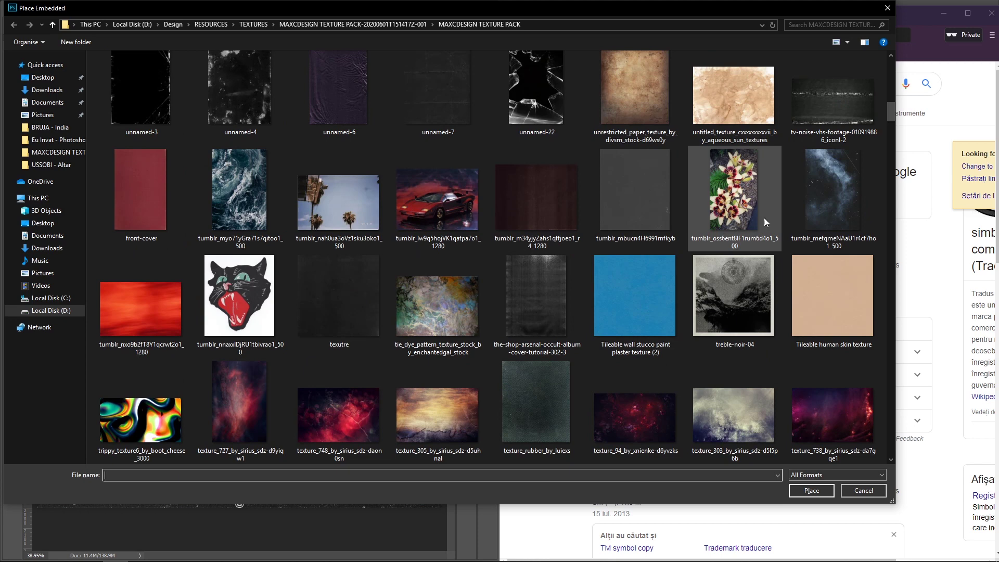
{"action": "key", "text": "Escape"}
Add a vertical green-purple-blue gradient layer over the cover in Darken mode and set the smiley's colour overlay to white, above the gradient
{"action": "key", "text": "ctrl+shift+n"}
{"action": "key", "text": "Return"}
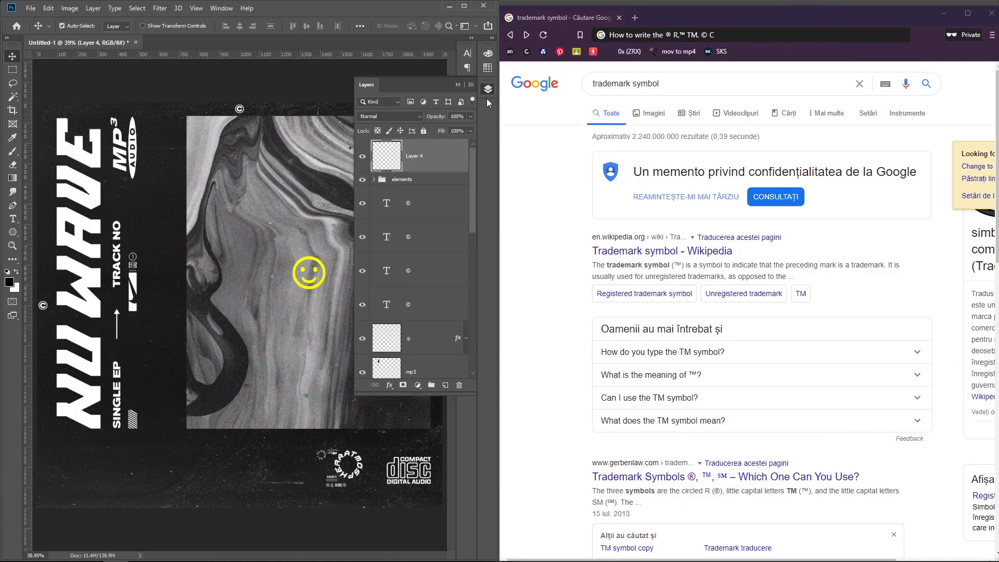
{"action": "key", "text": "g"}
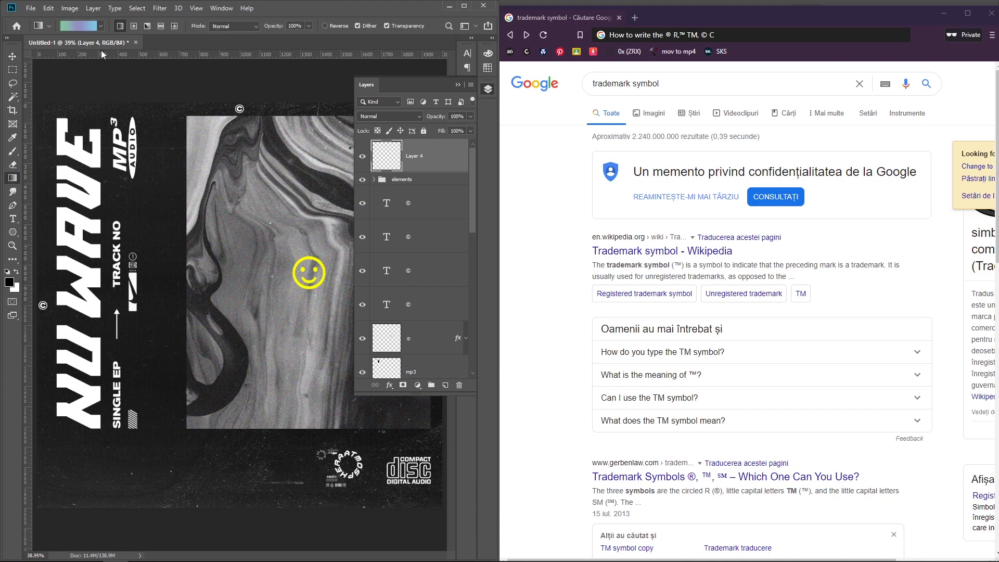
{"action": "left_click", "coordinate": [457, 85]}
{"action": "left_click_drag", "start_coordinate": [238, 106], "coordinate": [237, 520]}
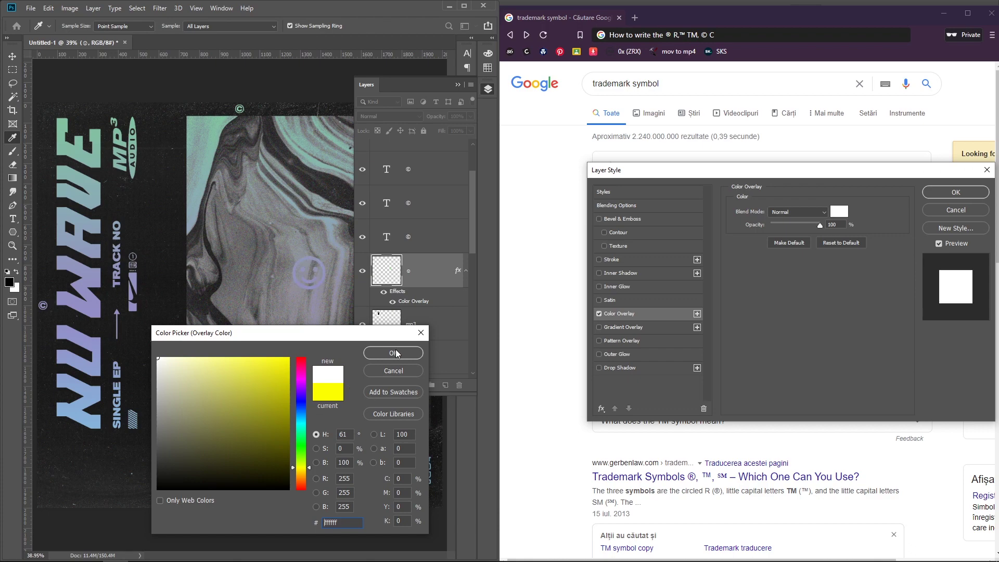
{"action": "left_click", "coordinate": [396, 349]}
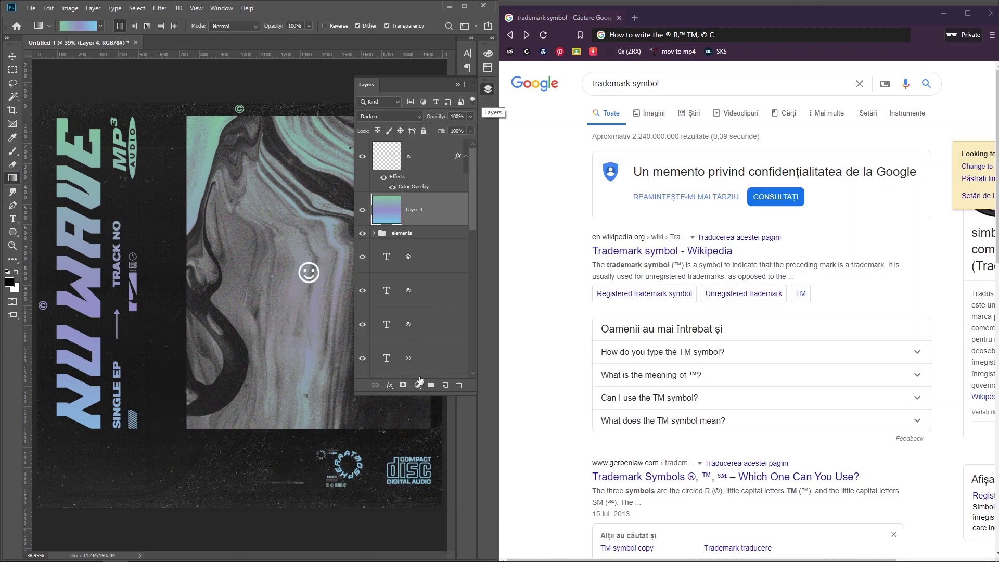
Try a Color Balance adjustment above all layers, with the midtones shifted slightly to cyan and the Magenta-Green value at -12
{"action": "left_click", "coordinate": [418, 385]}
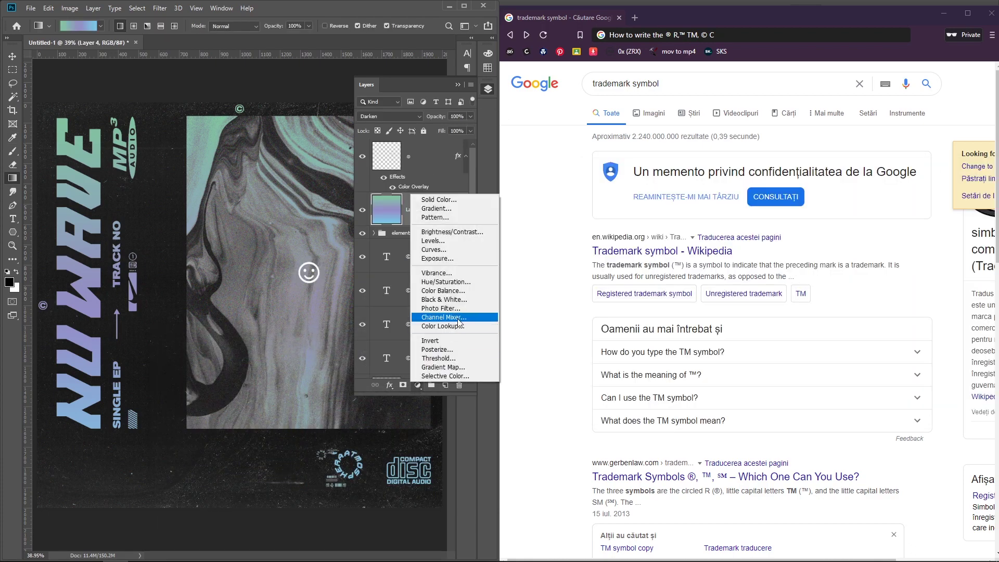
{"action": "left_click", "coordinate": [478, 291]}
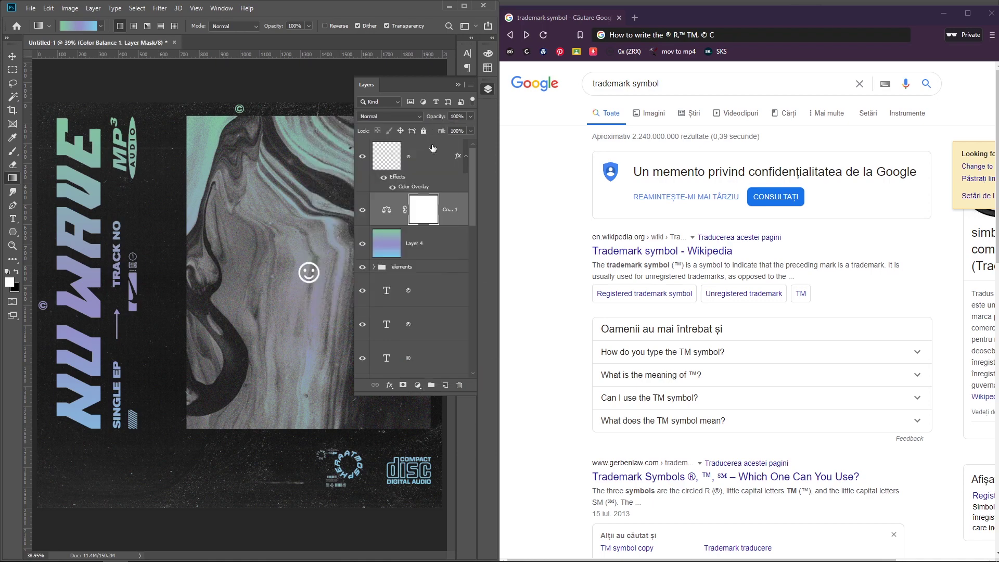
{"action": "left_click_drag", "start_coordinate": [462, 211], "coordinate": [454, 149]}
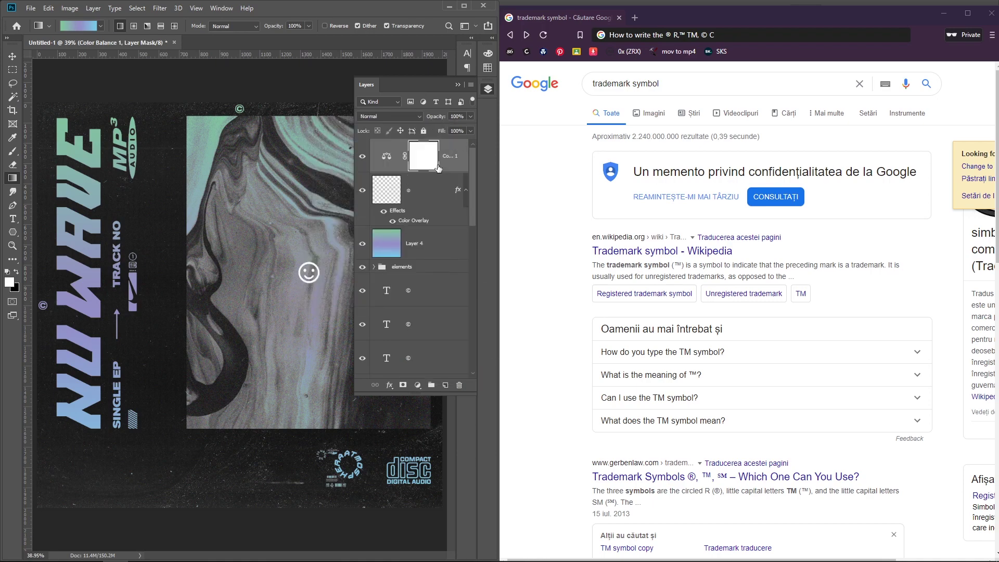
{"action": "double_click", "coordinate": [385, 157]}
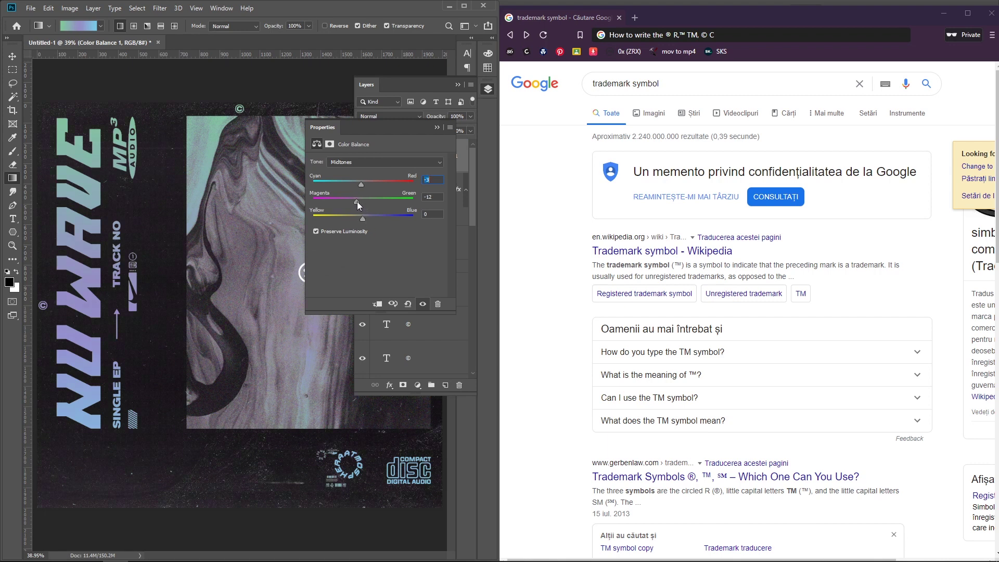
{"action": "left_click", "coordinate": [438, 129]}
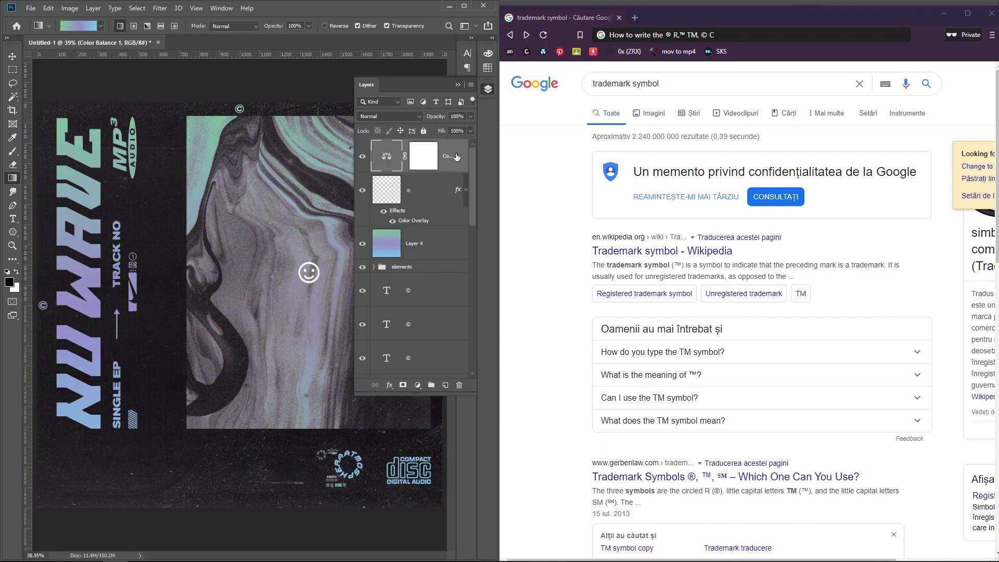
{"action": "left_click", "coordinate": [458, 84]}
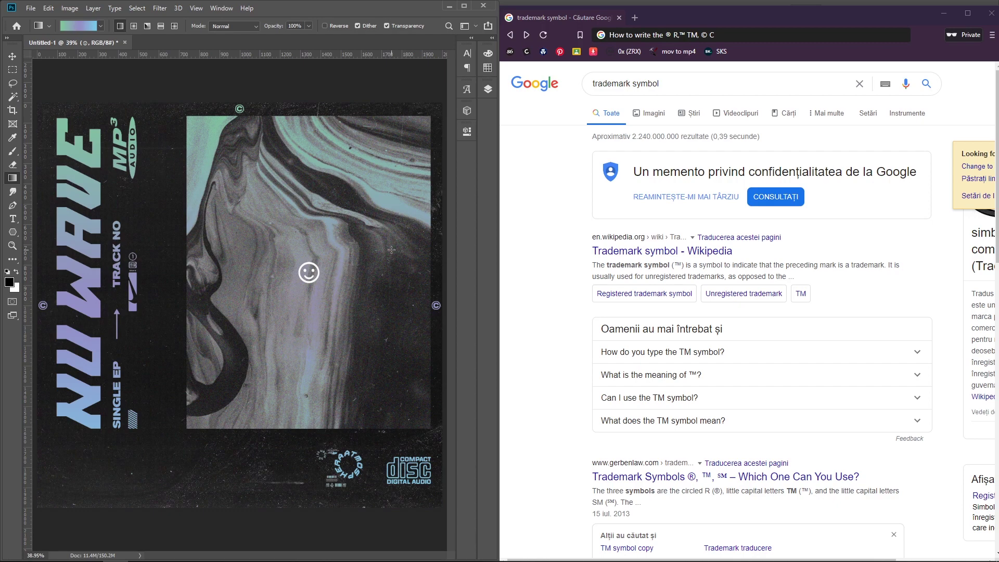
Group the © text layers and place the group above the gradient layer so the marks are white
{"action": "key", "text": "F7"}
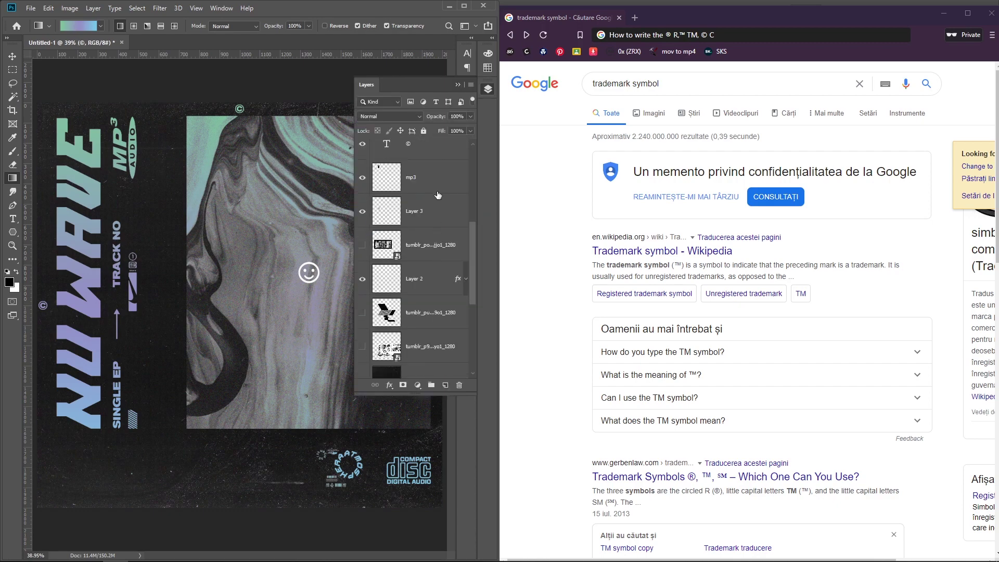
{"action": "key", "text": "ctrl+g"}
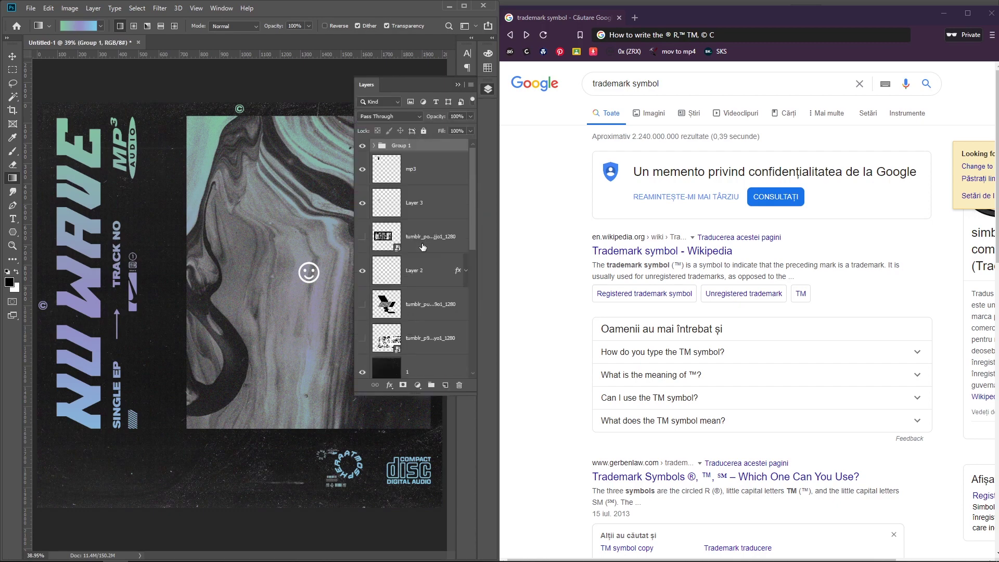
{"action": "key", "text": "ctrl+z"}
Scale the smiley down to about 58%, then delete it from the artwork
{"action": "left_click", "coordinate": [426, 170]}
{"action": "key", "text": "ctrl+t"}
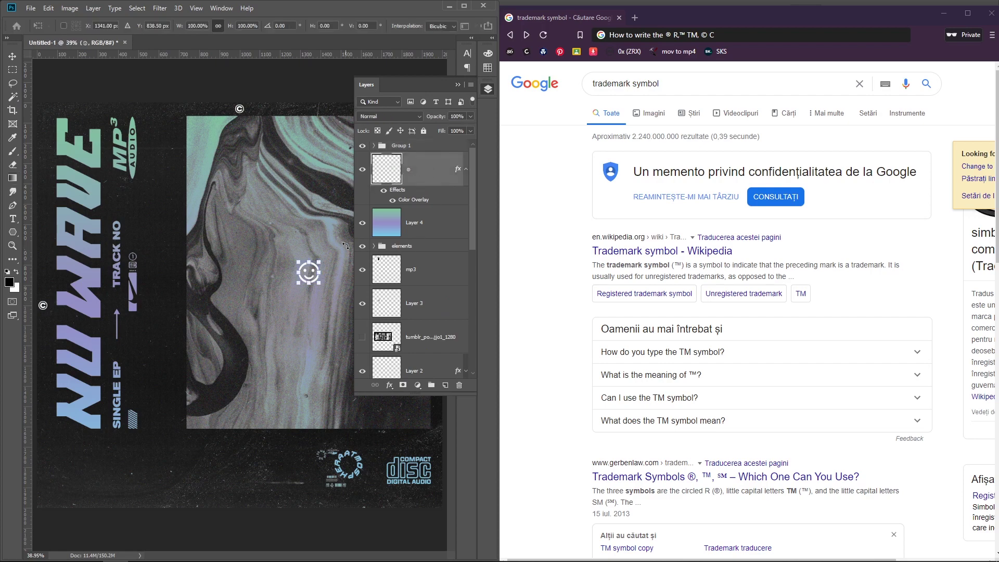
{"action": "key", "text": "Return"}
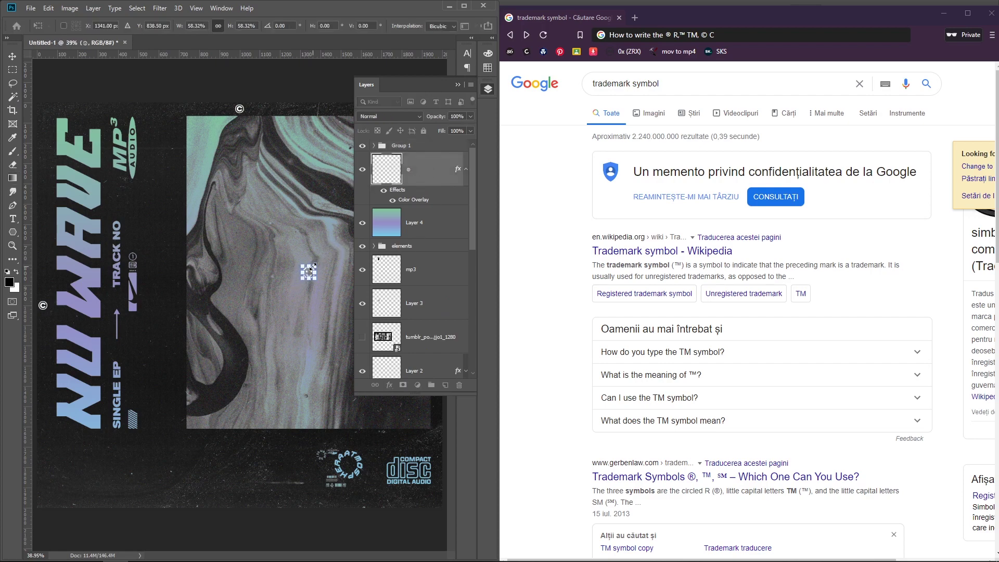
{"action": "key", "text": "g"}
{"action": "left_click", "coordinate": [457, 85]}
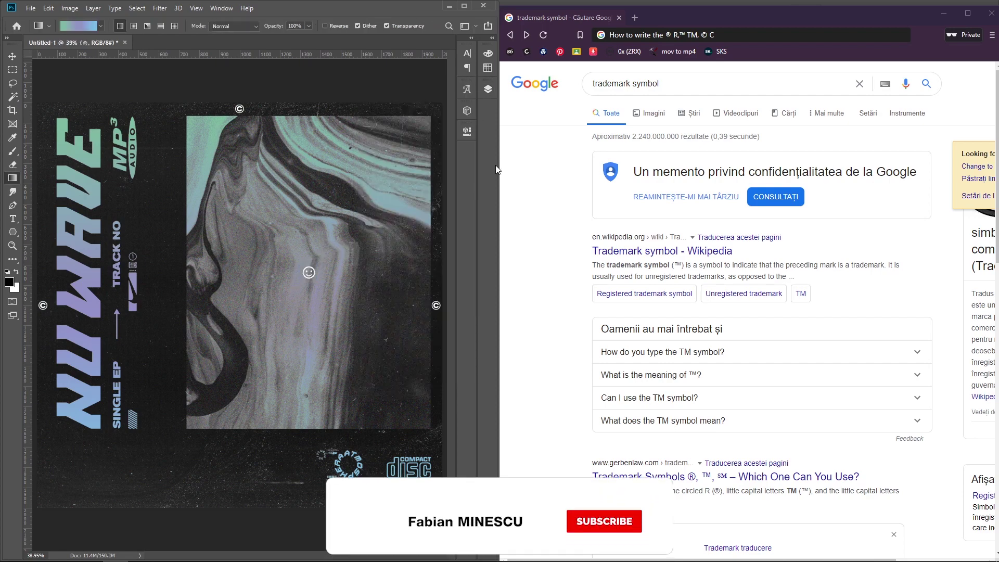
{"action": "key", "text": "Delete"}
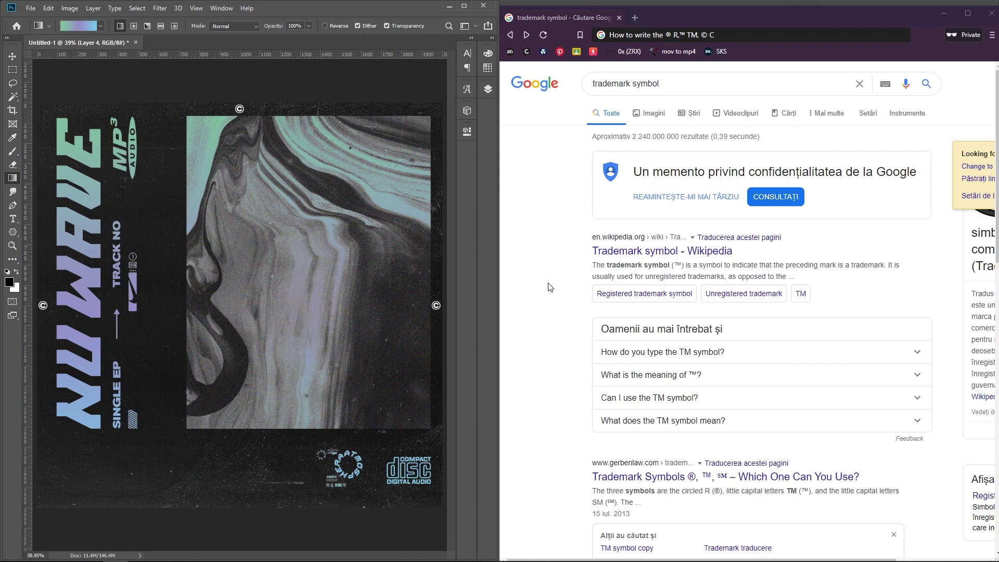
Move the circular and Compact Disc logos slightly down, then show the hidden abstract striped graphic and scale it down near them
{"action": "left_click_drag", "start_coordinate": [408, 471], "coordinate": [407, 481]}
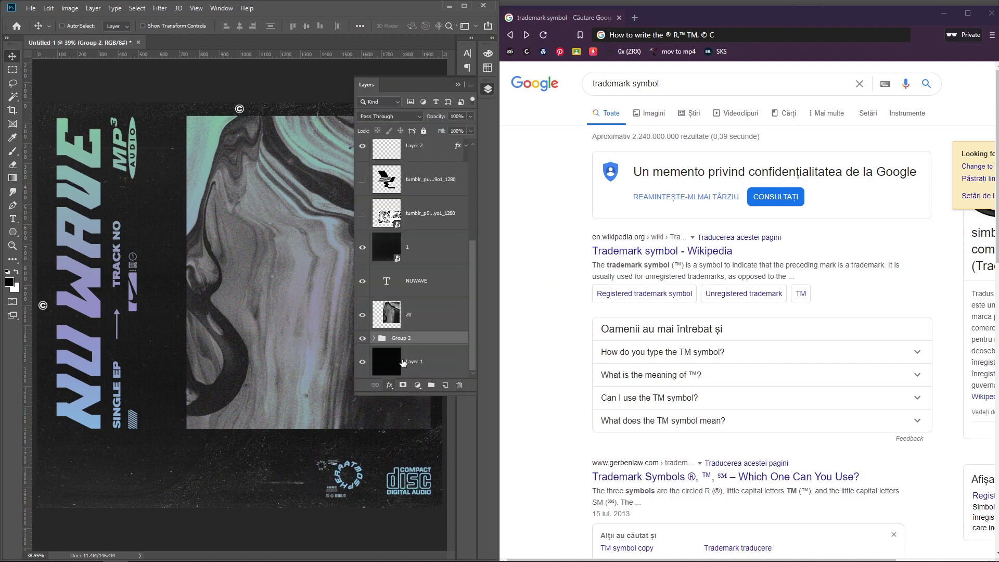
{"action": "scroll", "coordinate": [424, 312], "scroll_direction": "up", "scroll_amount": 1}
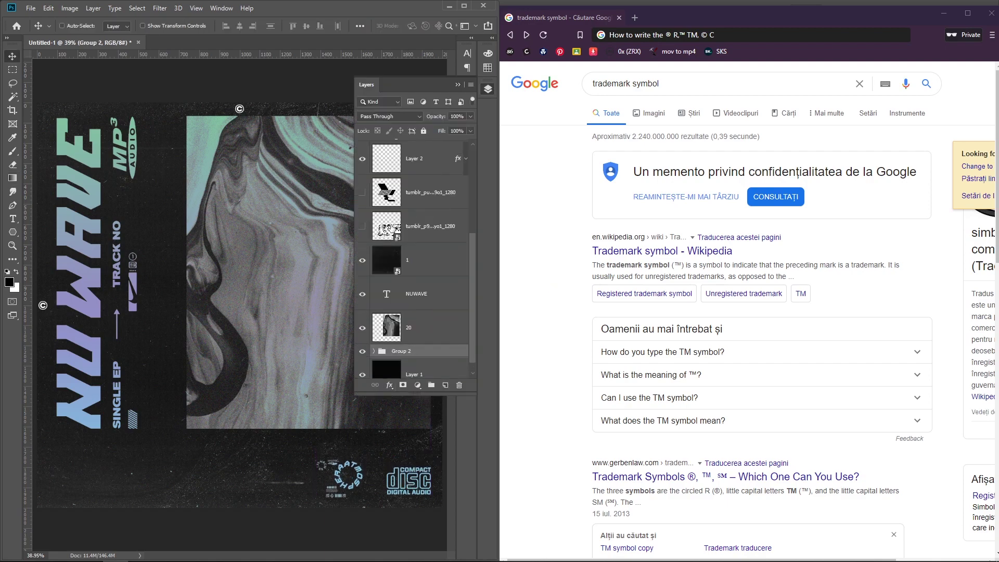
{"action": "left_click", "coordinate": [362, 193]}
{"action": "left_click", "coordinate": [394, 202]}
{"action": "key", "text": "ctrl+t"}
{"action": "left_click_drag", "start_coordinate": [113, 177], "coordinate": [327, 452]}
{"action": "key", "text": "Return"}
{"action": "key", "text": "ctrl+t"}
{"action": "key", "text": "Return"}
Position the striped graphic beside the circular logo, set its blend mode to Divide, fine-tune its size and fit the cover in view
{"action": "left_click_drag", "start_coordinate": [347, 468], "coordinate": [296, 457]}
{"action": "left_click", "coordinate": [401, 111]}
{"action": "left_click", "coordinate": [385, 327]}
{"action": "key", "text": "ctrl+t"}
{"action": "key", "text": "Return"}
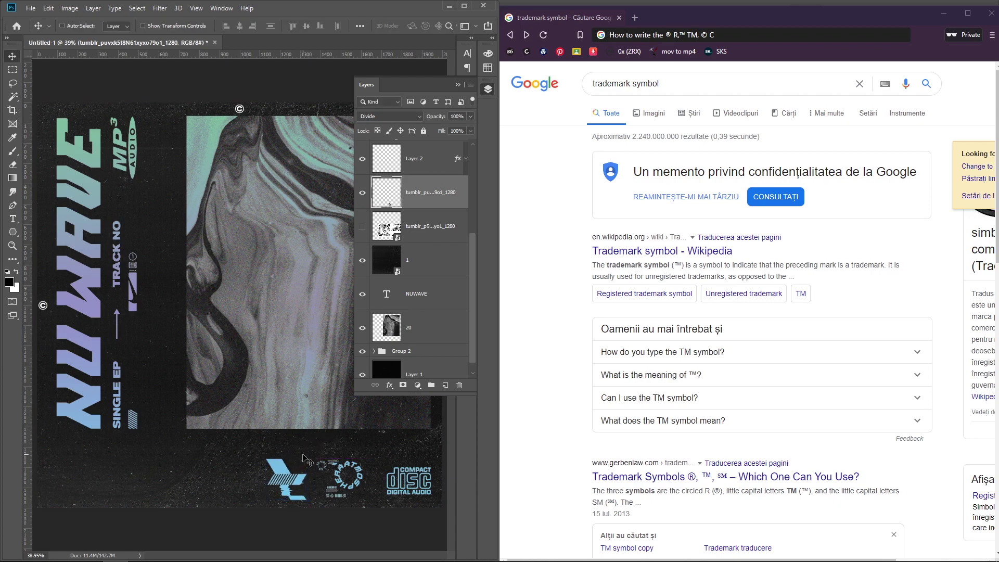
{"action": "key", "text": "shift+Left"}
{"action": "key", "text": "ctrl+0"}
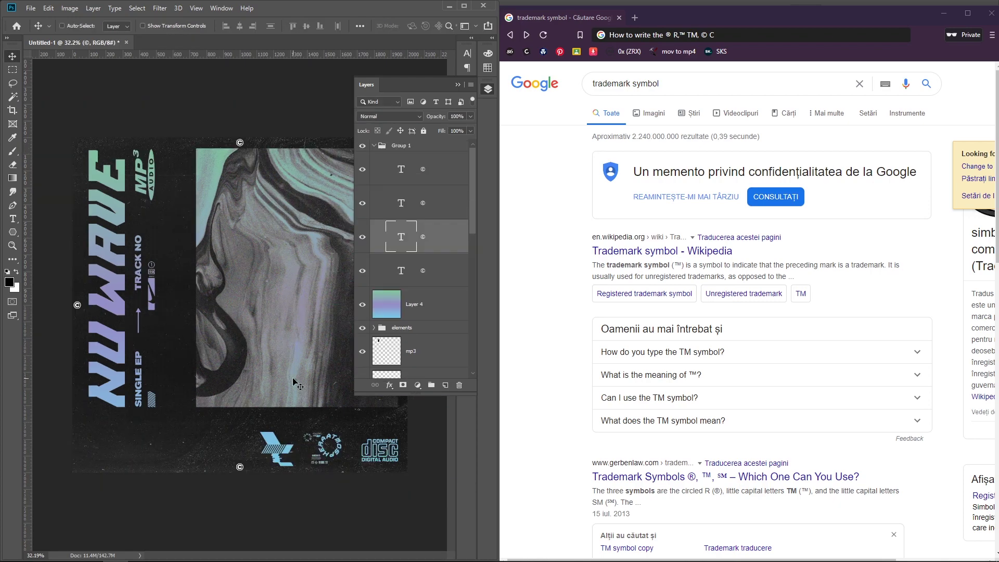
{"action": "left_click", "coordinate": [457, 84]}
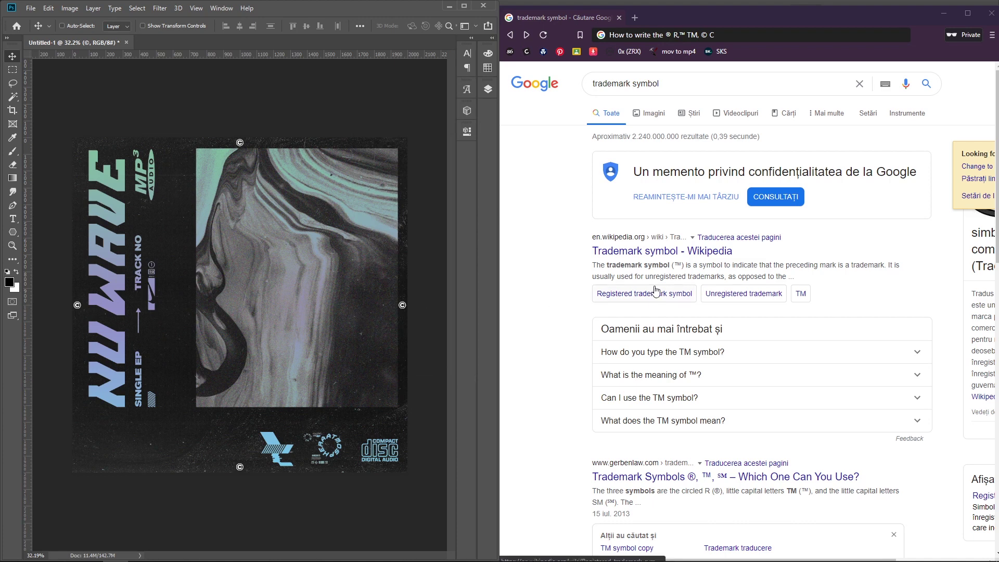